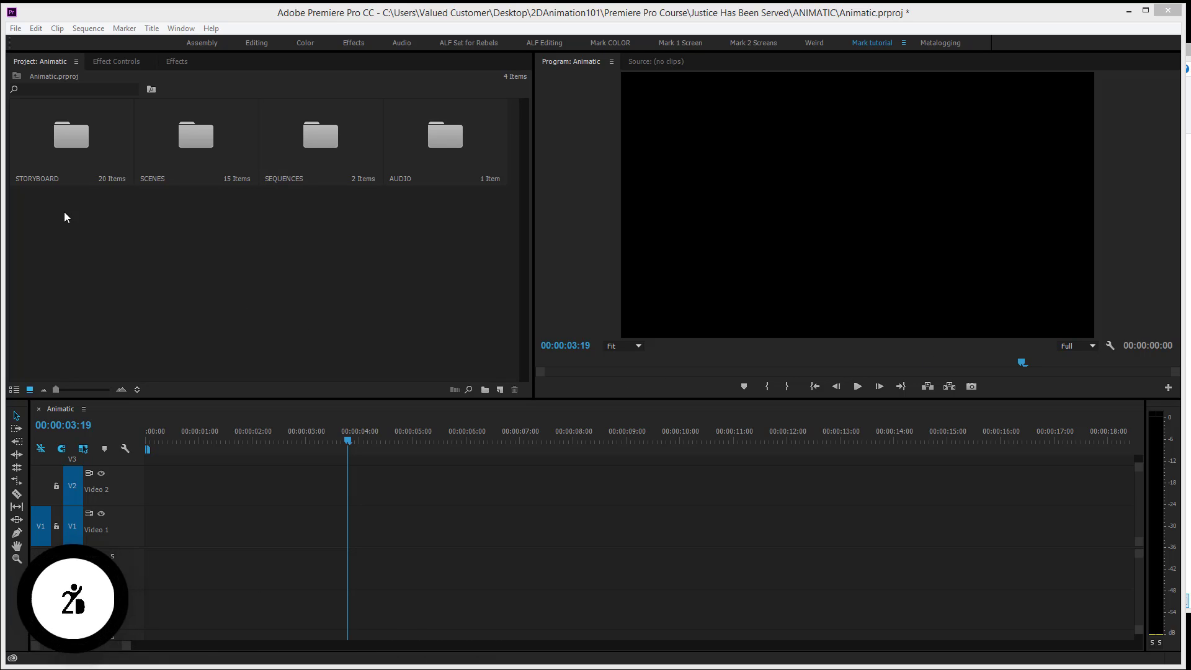
Delete Sequence 04 from the SEQUENCES bin, keeping only the Animatic sequence
double_click(309, 136)
left_click(50, 177)
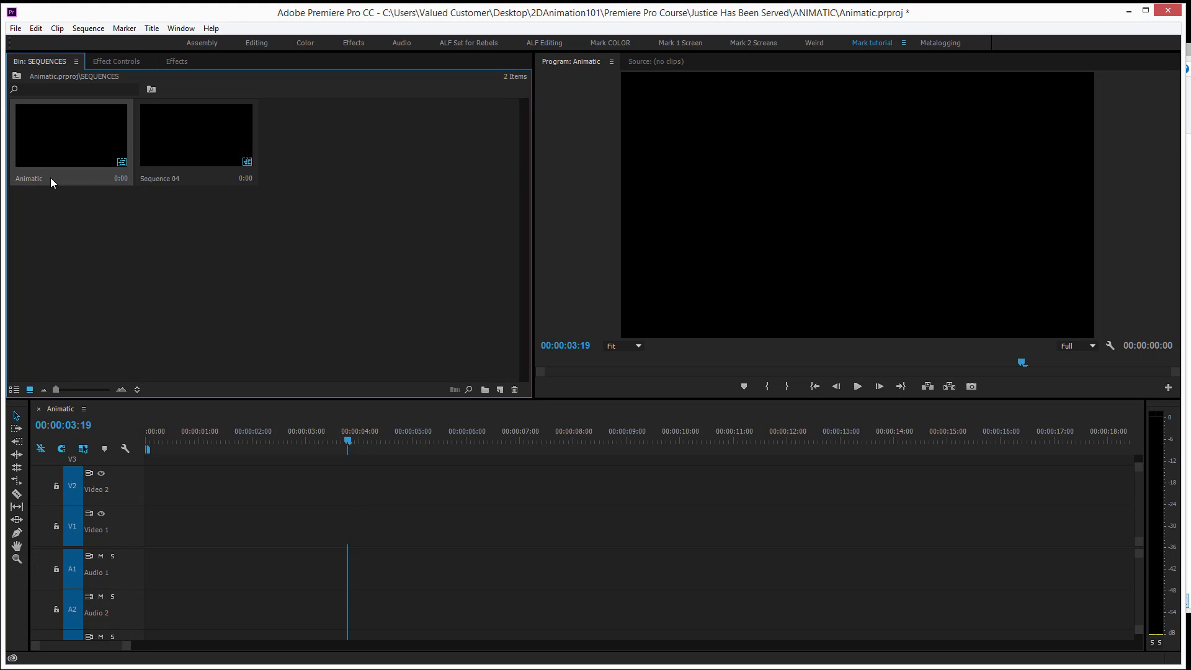
left_click(214, 140)
key("Delete")
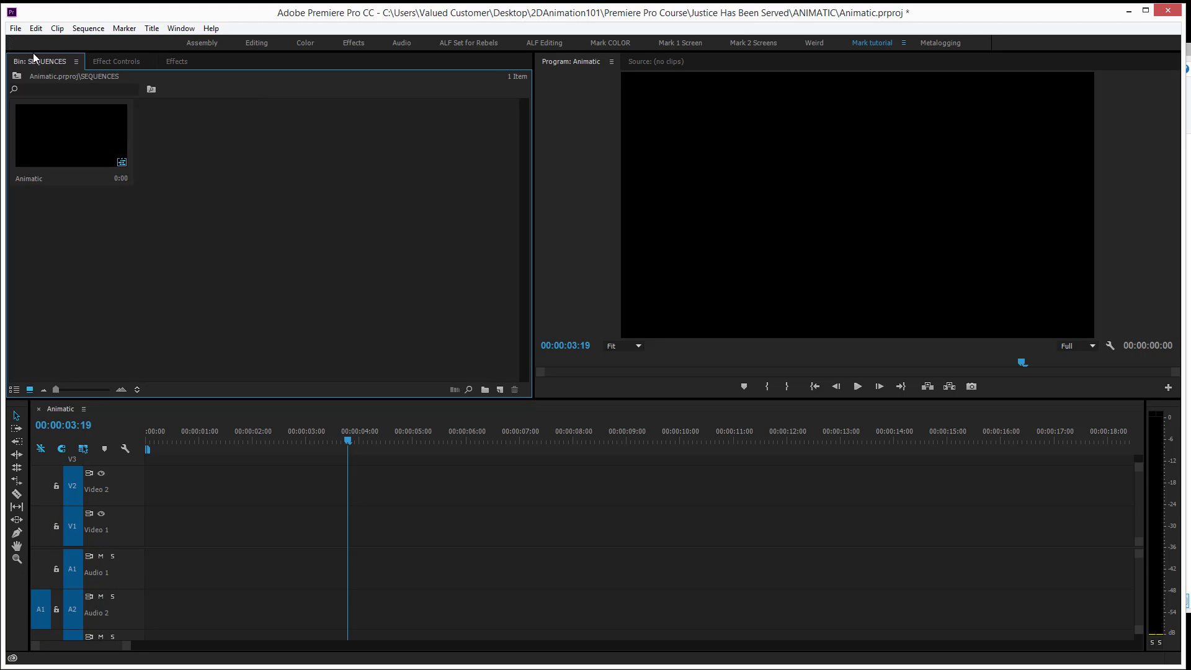
Place the Justice Has Been Served COMPLETE 2.wav clip from the AUDIO bin at the start of the Audio 1 track
left_click(17, 76)
left_click(432, 135)
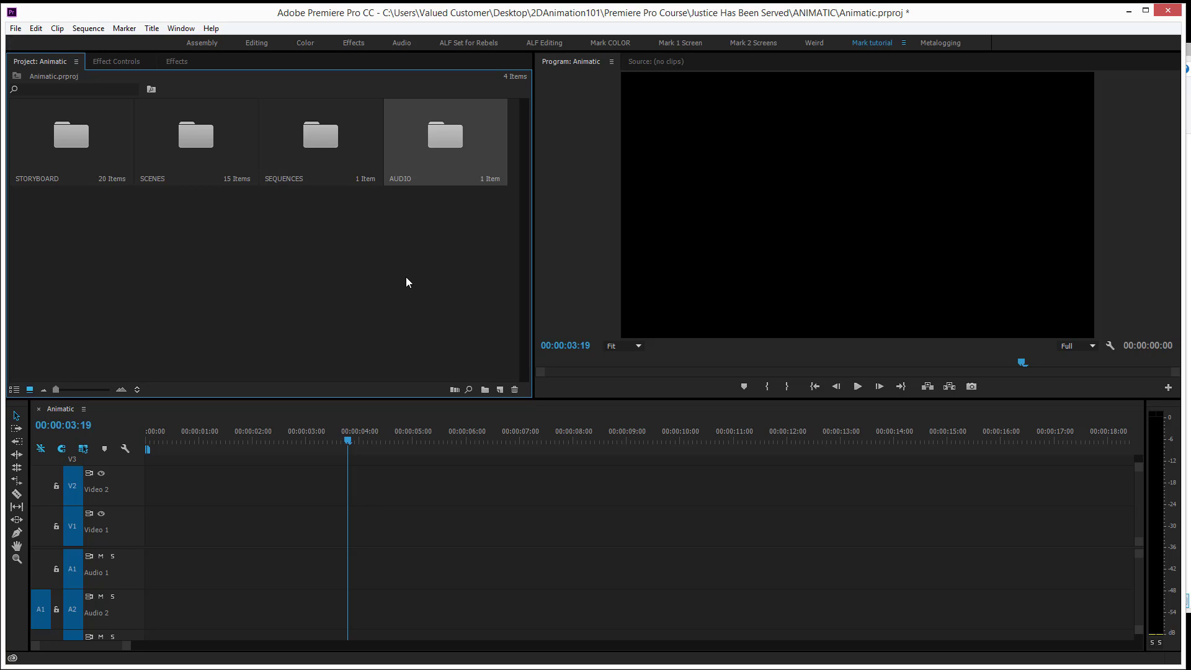
double_click(445, 133)
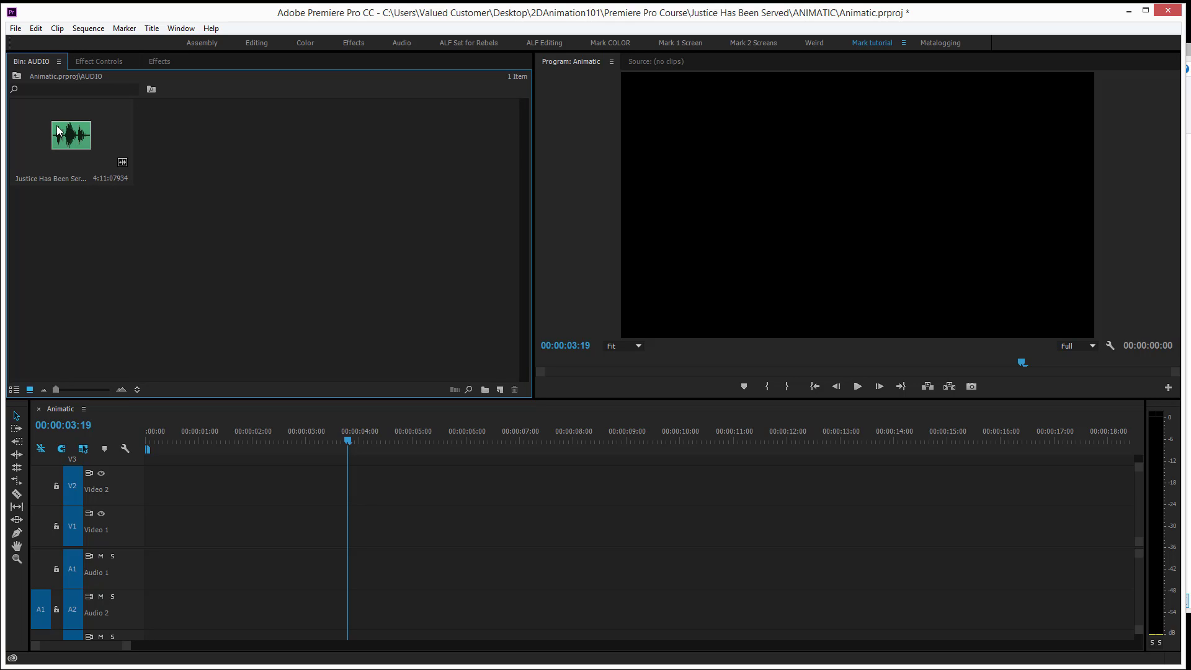
left_click_drag(57, 130, 143, 589)
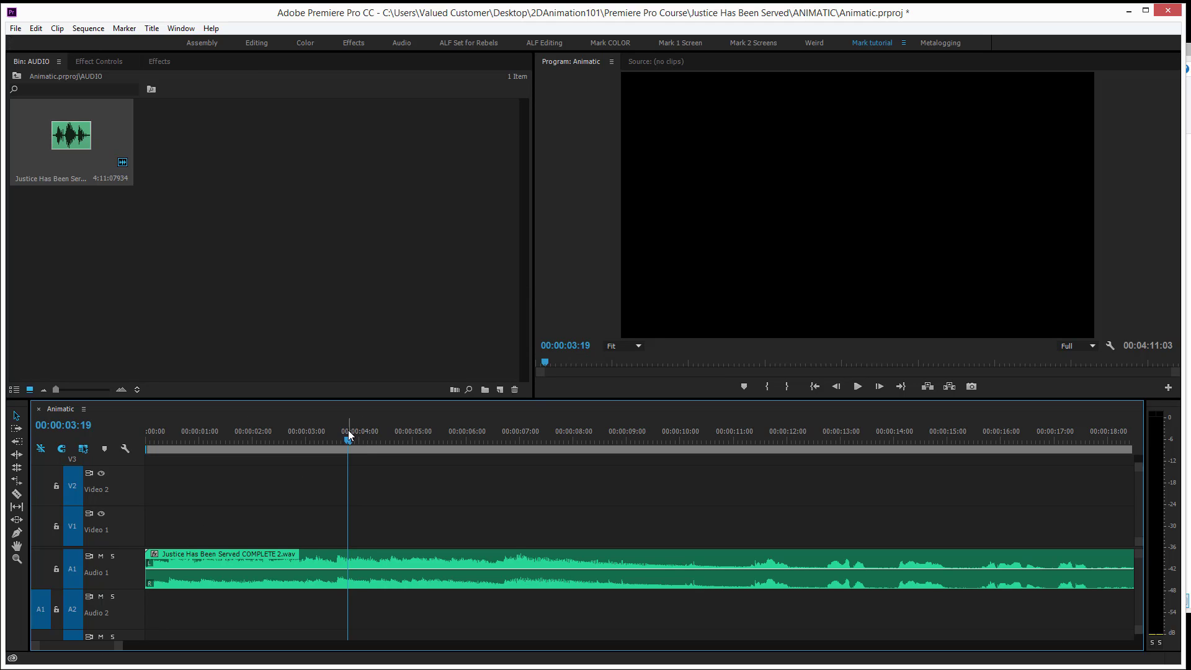
Listen to the soundtrack from the start of the sequence and park the playhead at 00:00:08:07
left_click_drag(350, 434, 126, 447)
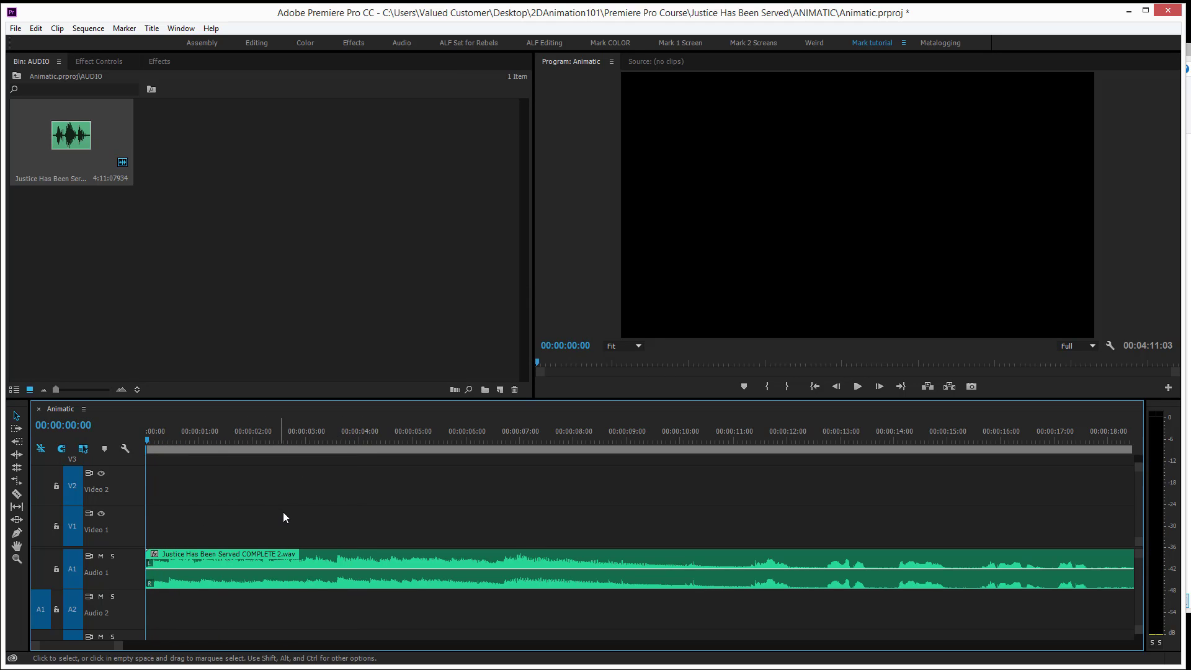
key("space")
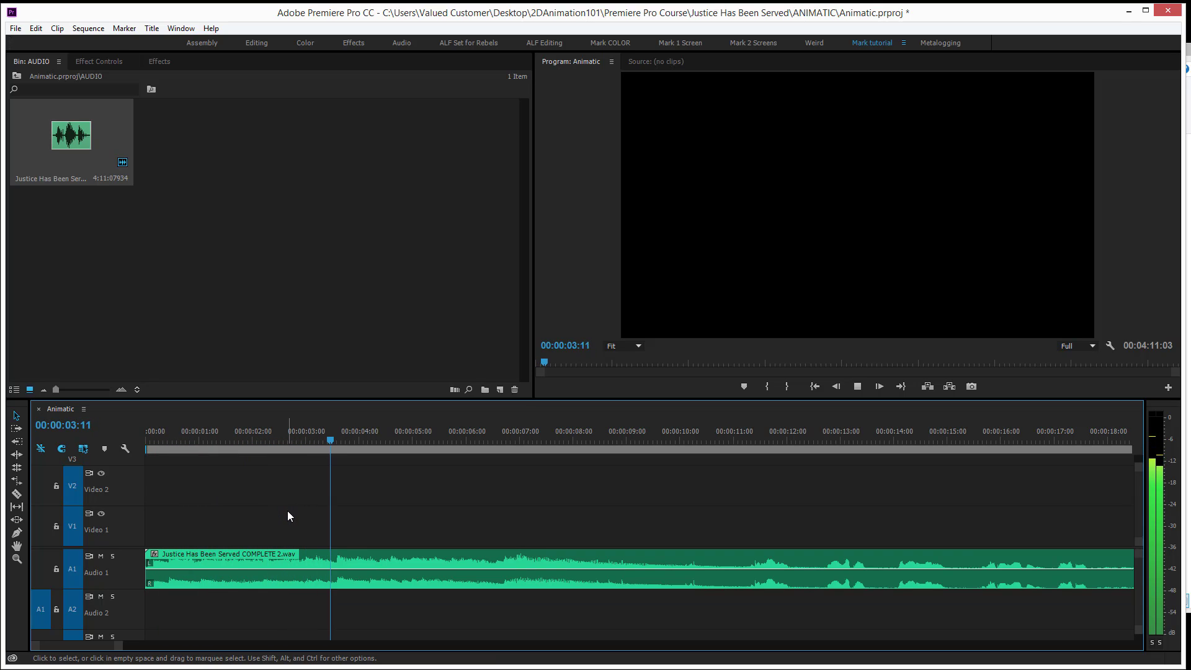
key("space")
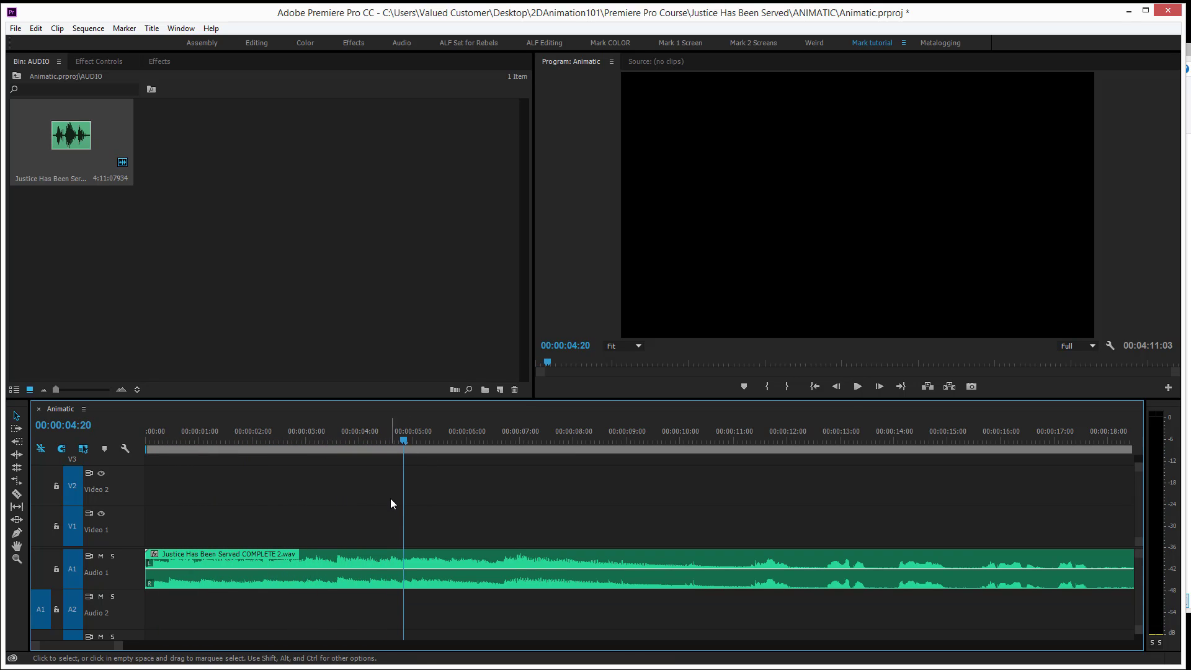
key("space")
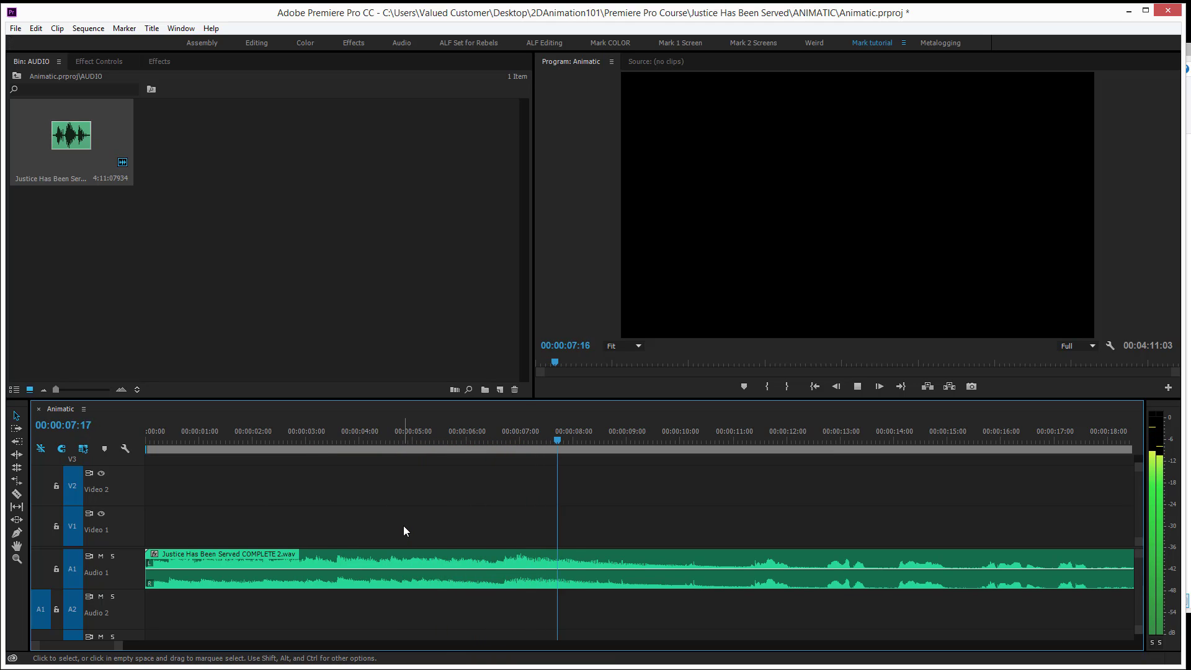
key("space")
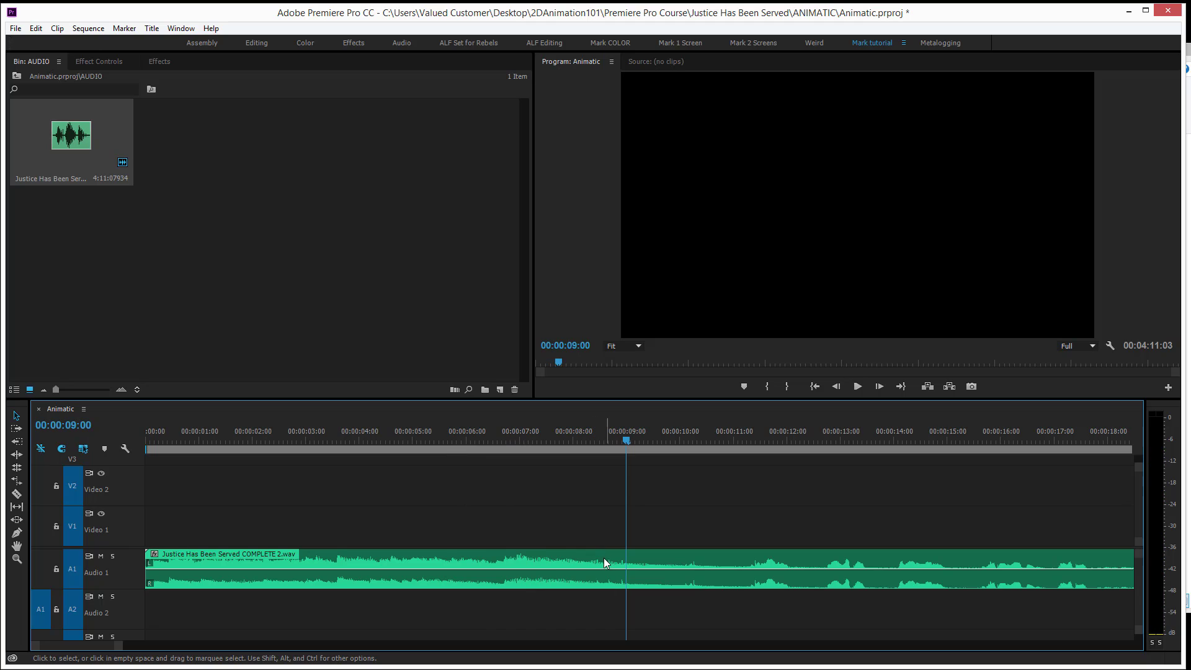
left_click(578, 430)
key("space")
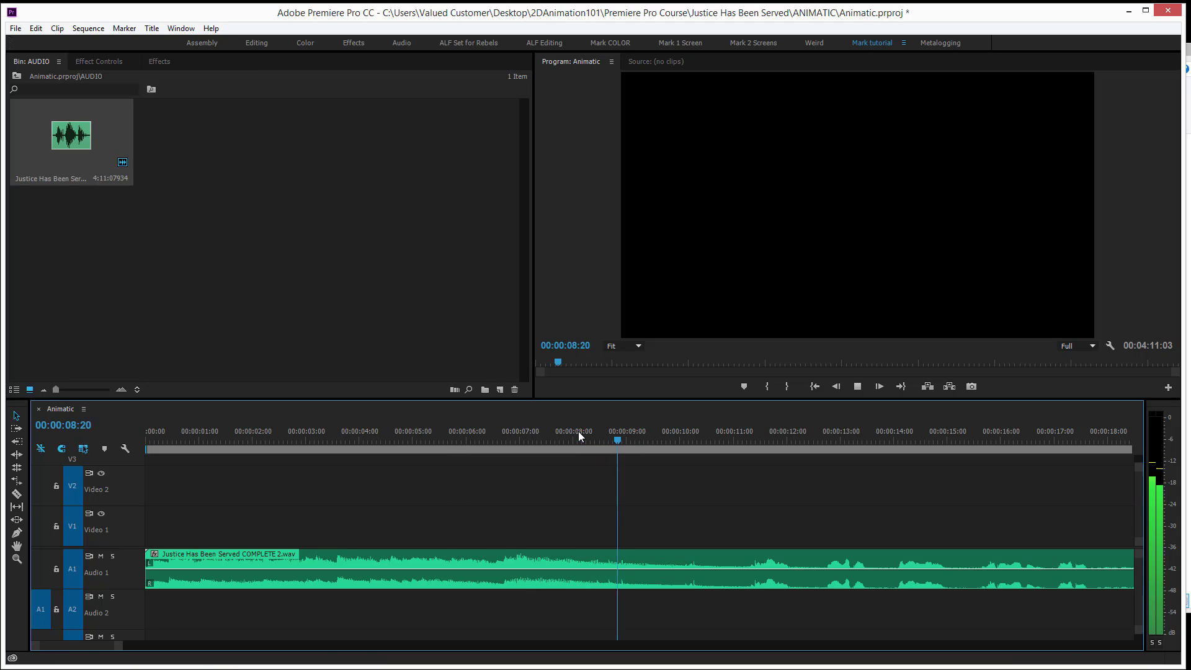
key("space")
left_click_drag(578, 430, 588, 435)
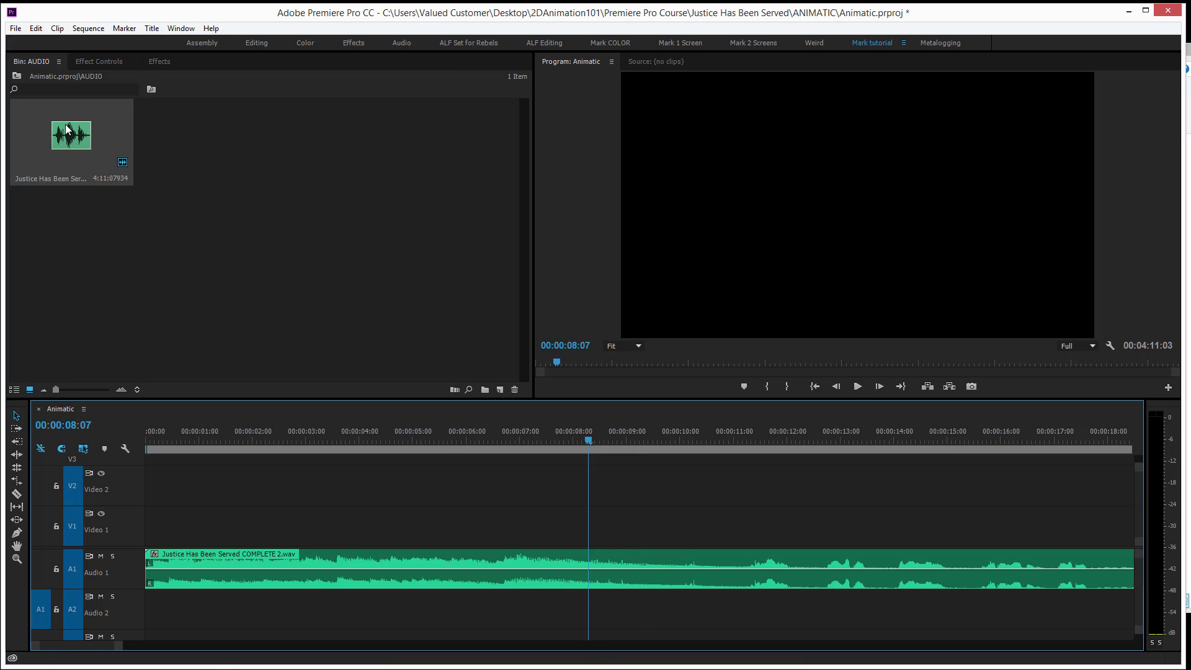
Place Justice-Ver2-PANEL-01.jpg from the STORYBOARD bin at the start of Video 1 and extend its end to about 00:00:09:10
left_click(20, 76)
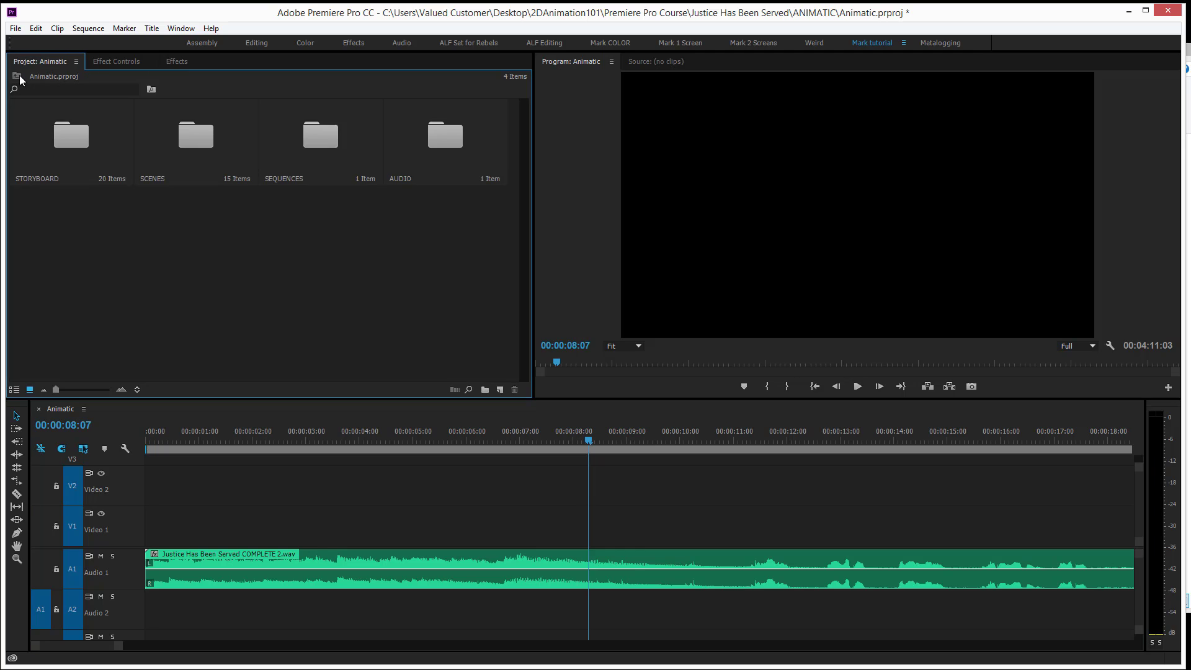
double_click(51, 140)
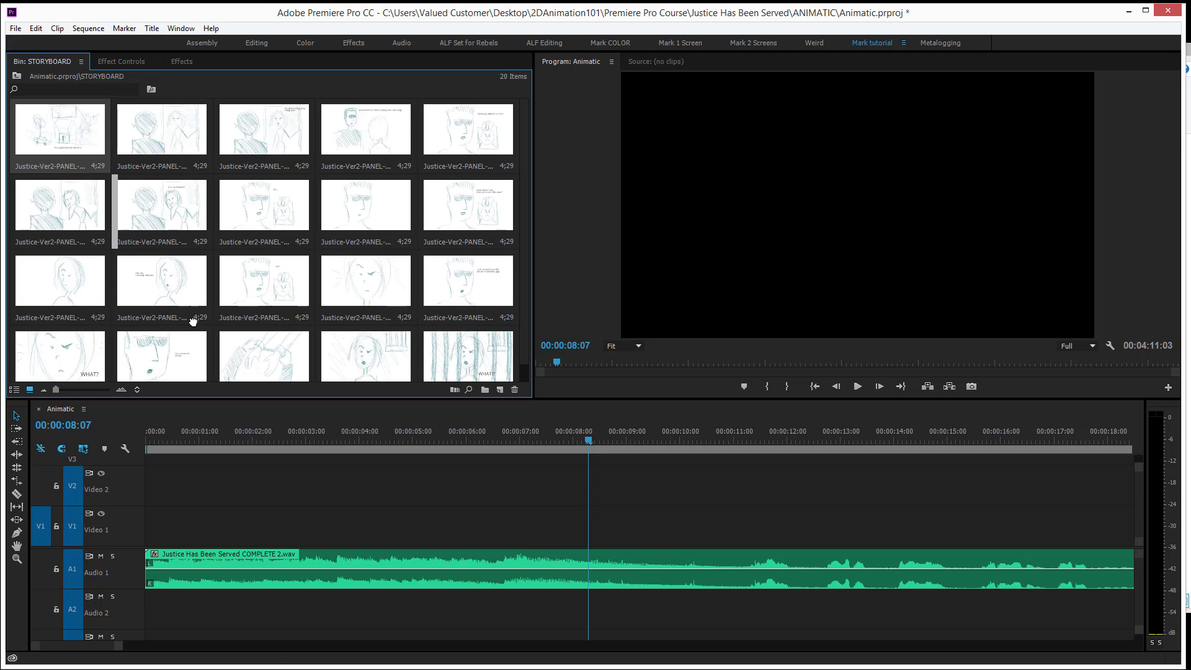
left_click_drag(193, 320, 149, 527)
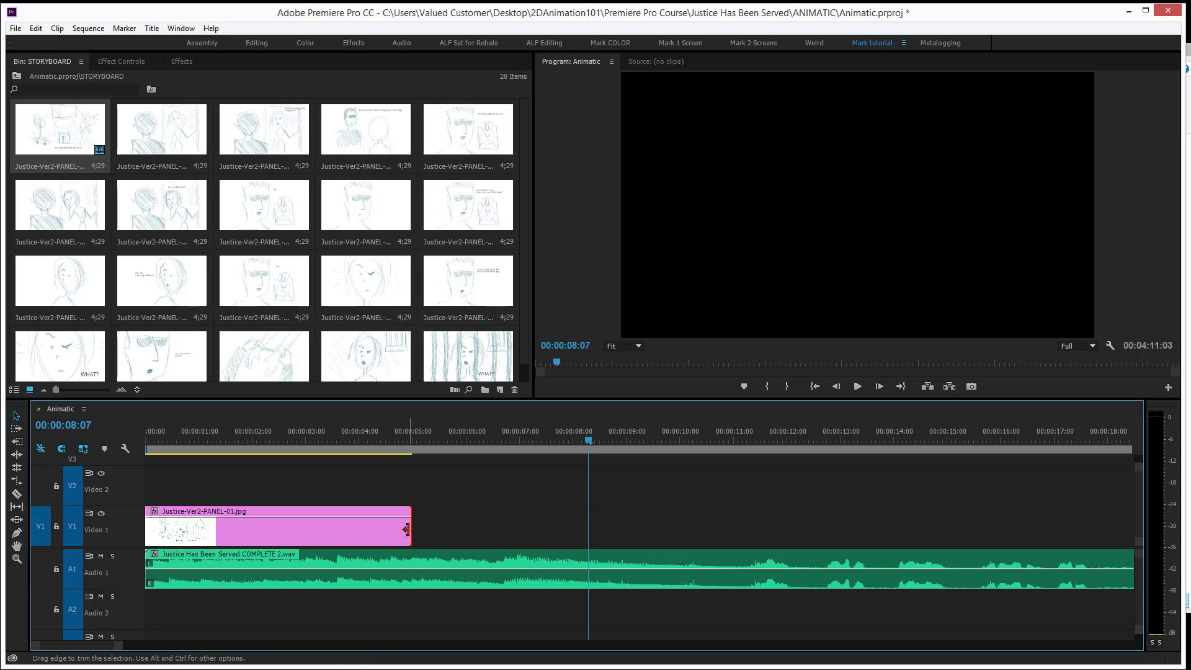
left_click_drag(407, 530, 651, 527)
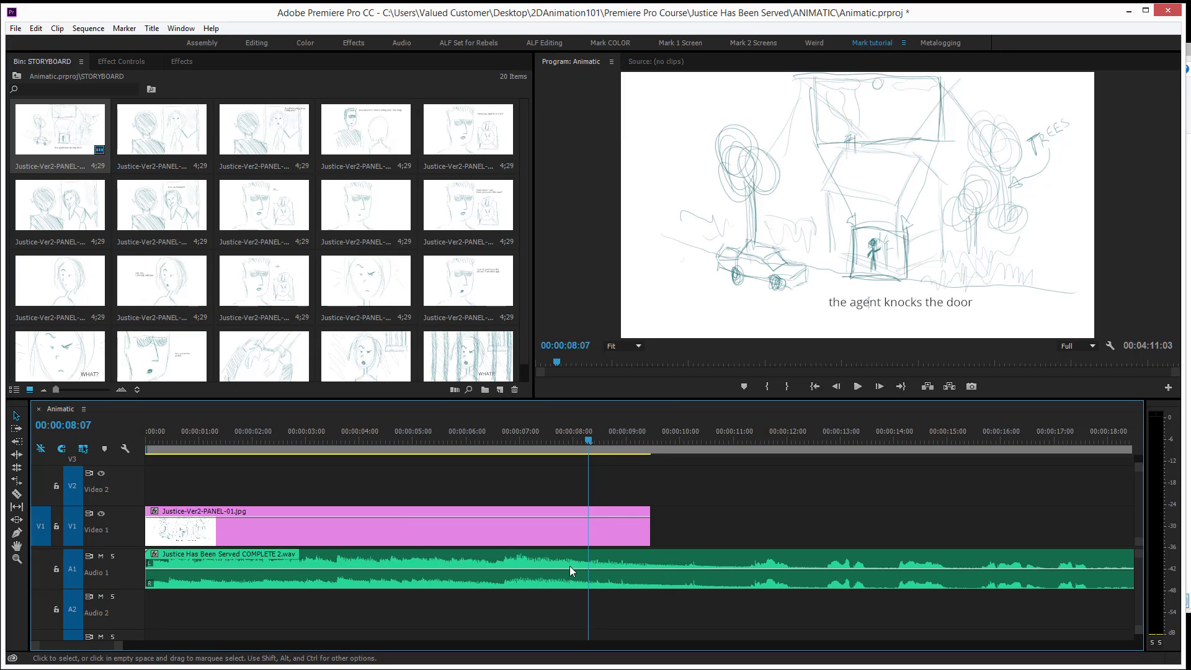
Adjust the end of the PANEL-01 clip against the audio to 00:00:09:13, playing back around the cut
key("space")
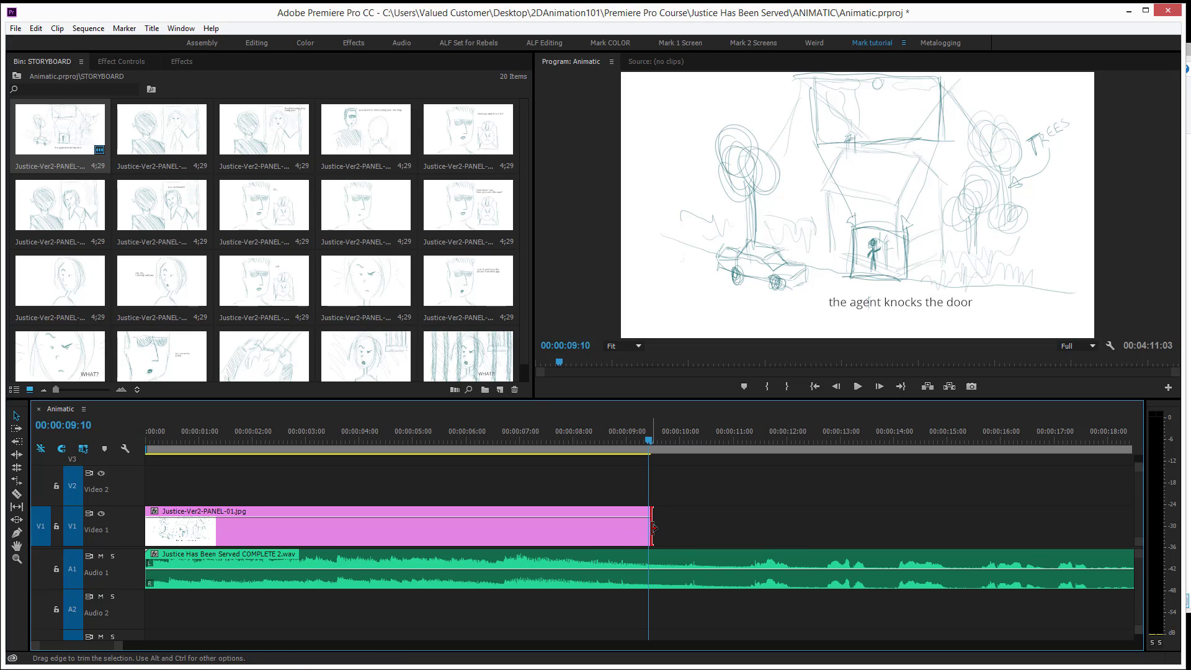
left_click_drag(653, 527, 663, 527)
key("space")
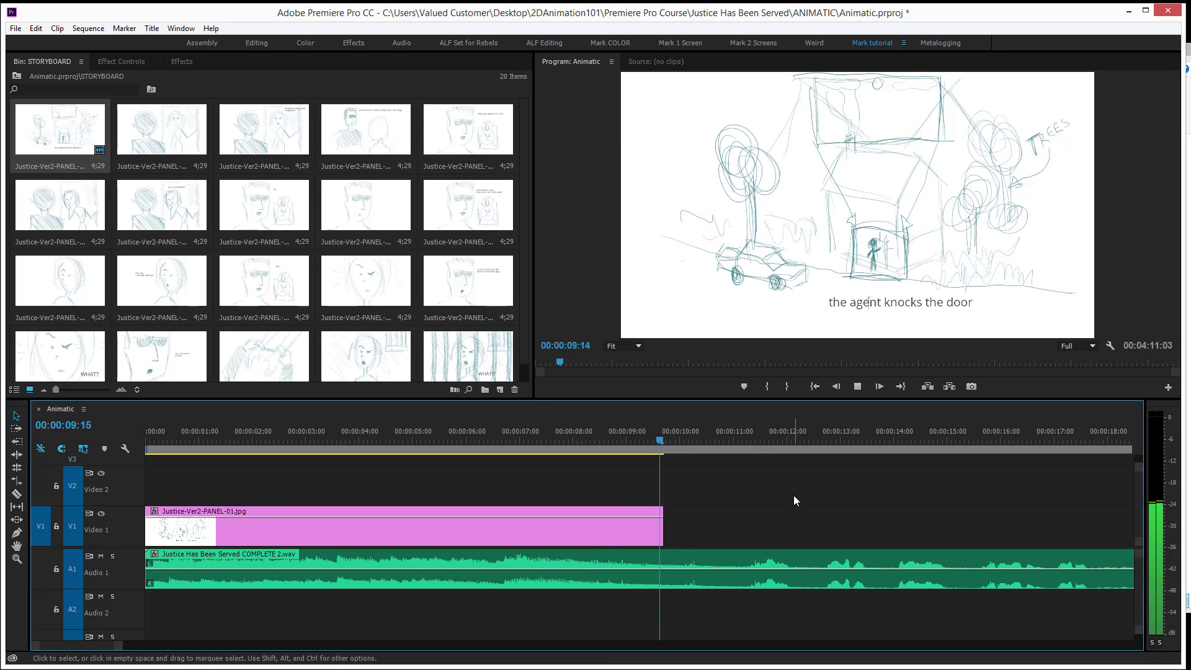
key("space")
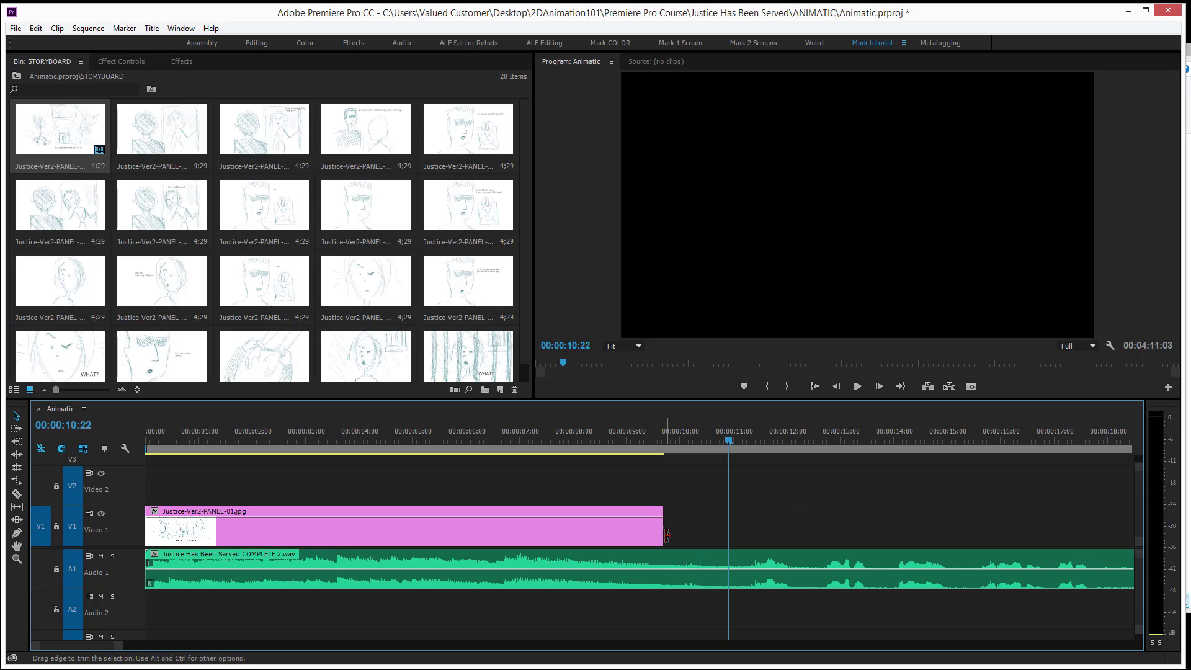
left_click_drag(656, 531, 654, 532)
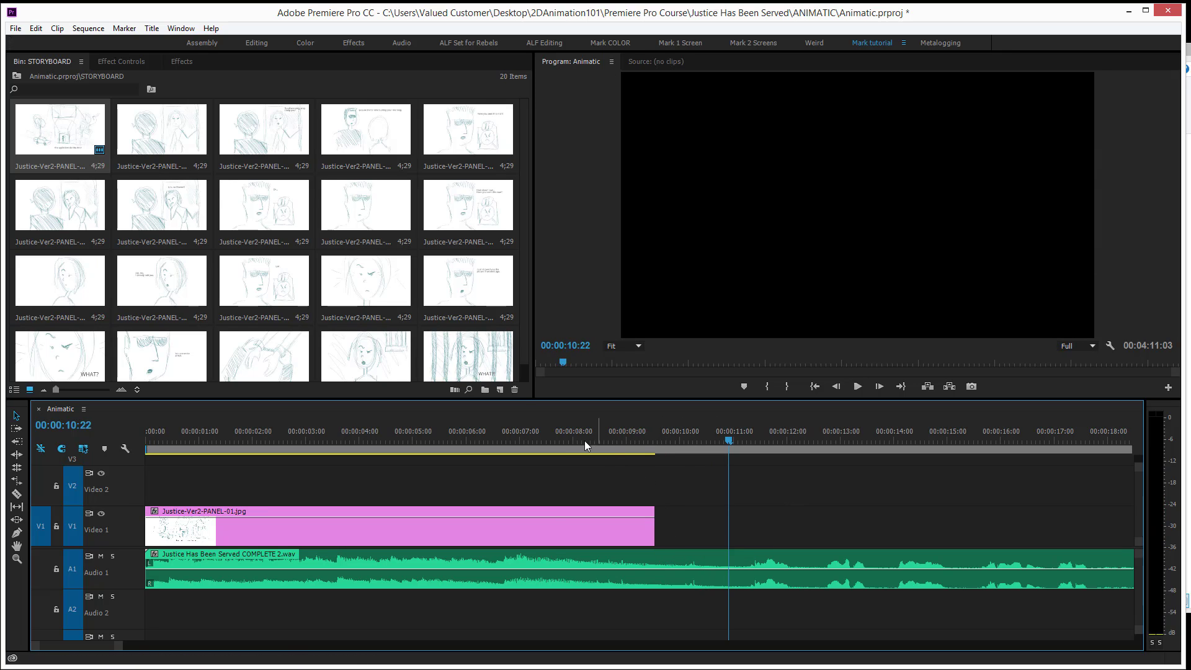
left_click(555, 441)
key("space")
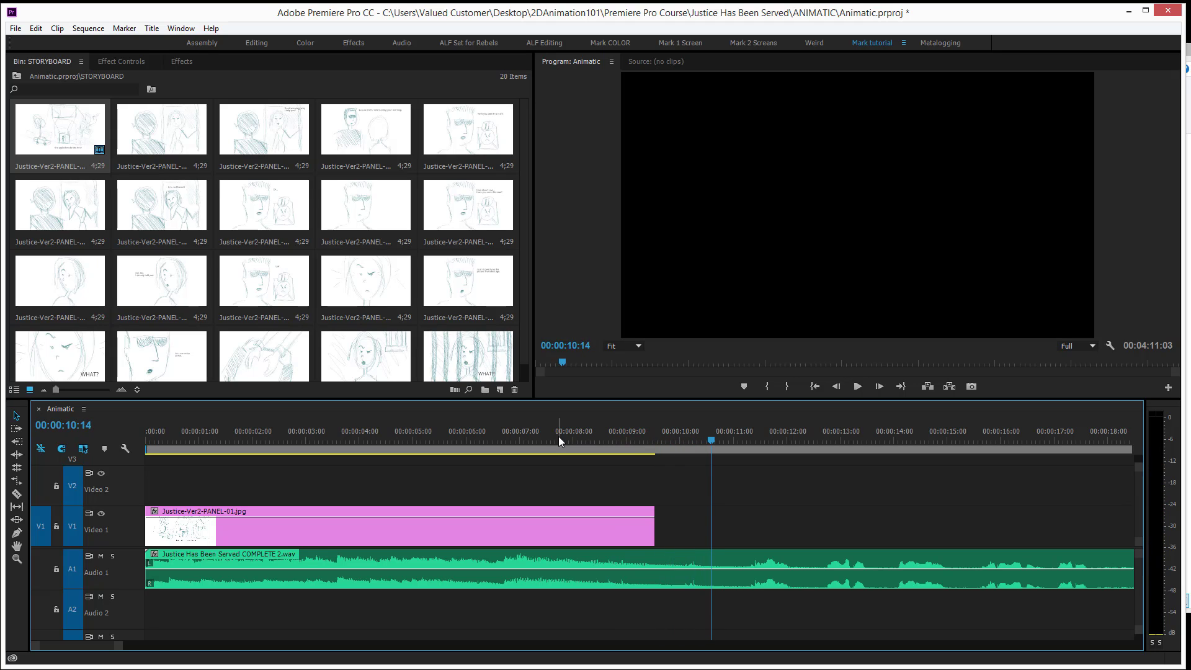
key("space")
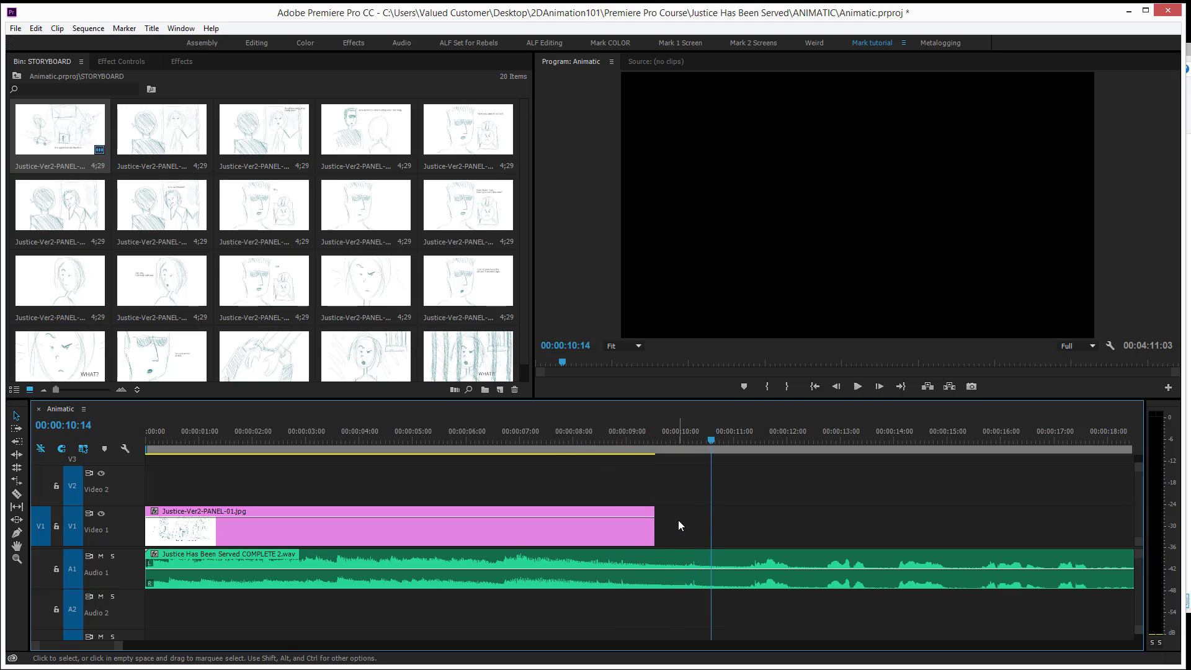
Place Justice-Ver2-PANEL-02.jpg directly after PANEL-01 on Video 1 and play back the transition with the audio
left_click(262, 437)
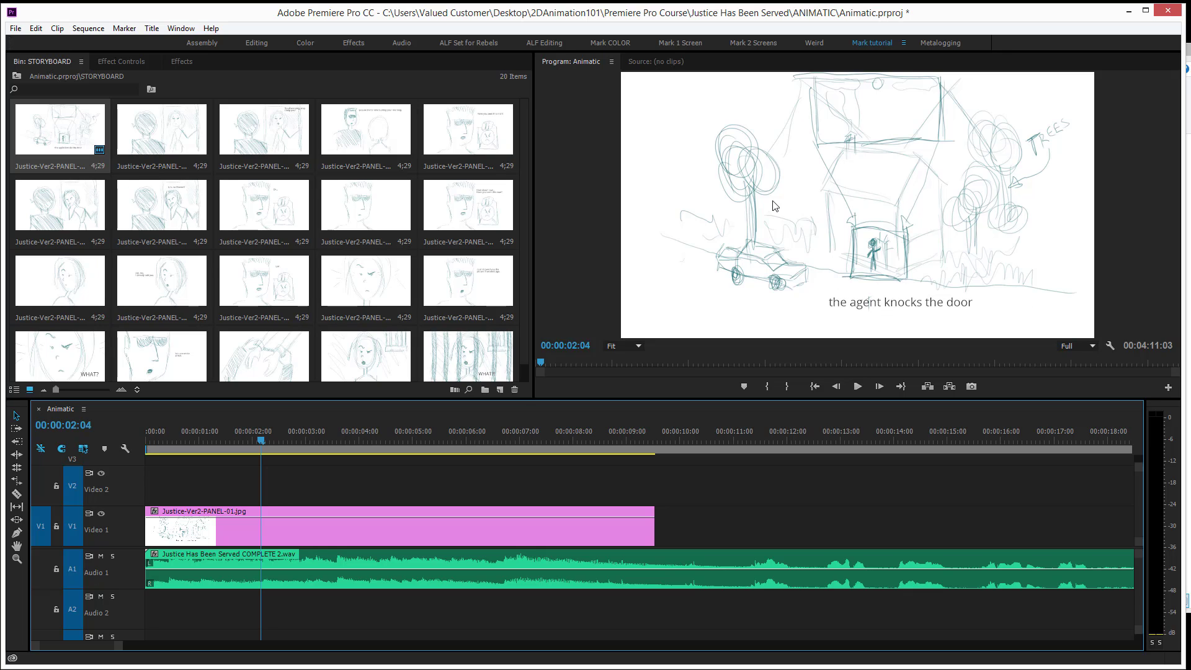
left_click(565, 437)
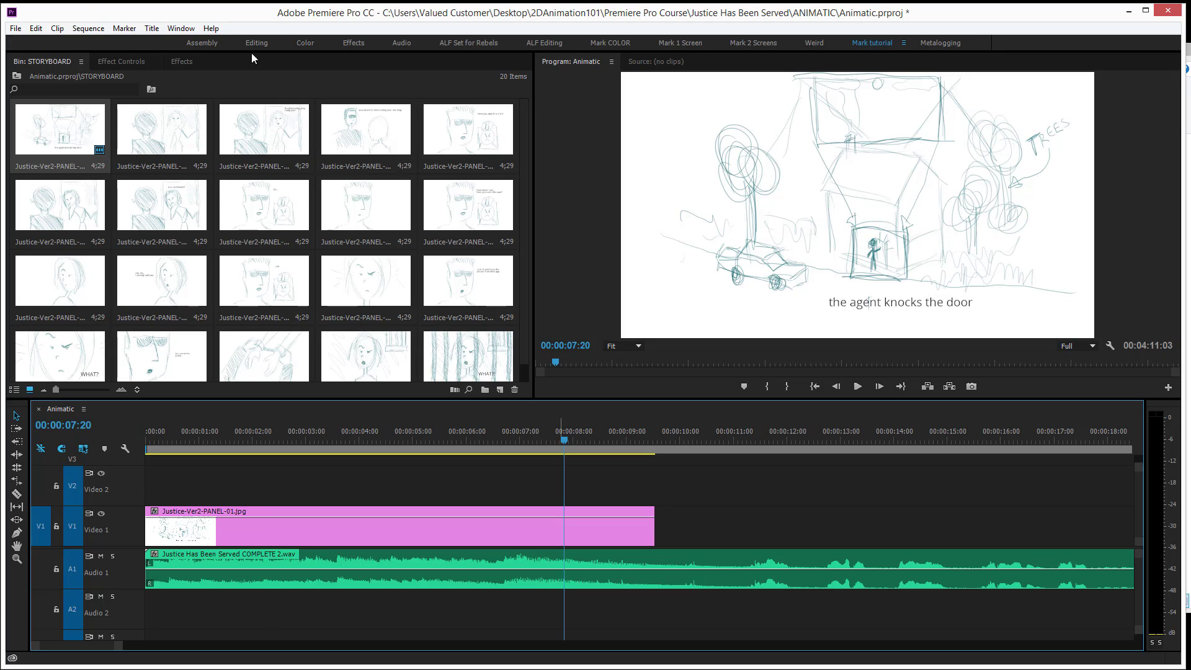
left_click_drag(144, 130, 653, 533)
left_click(579, 431)
key("space")
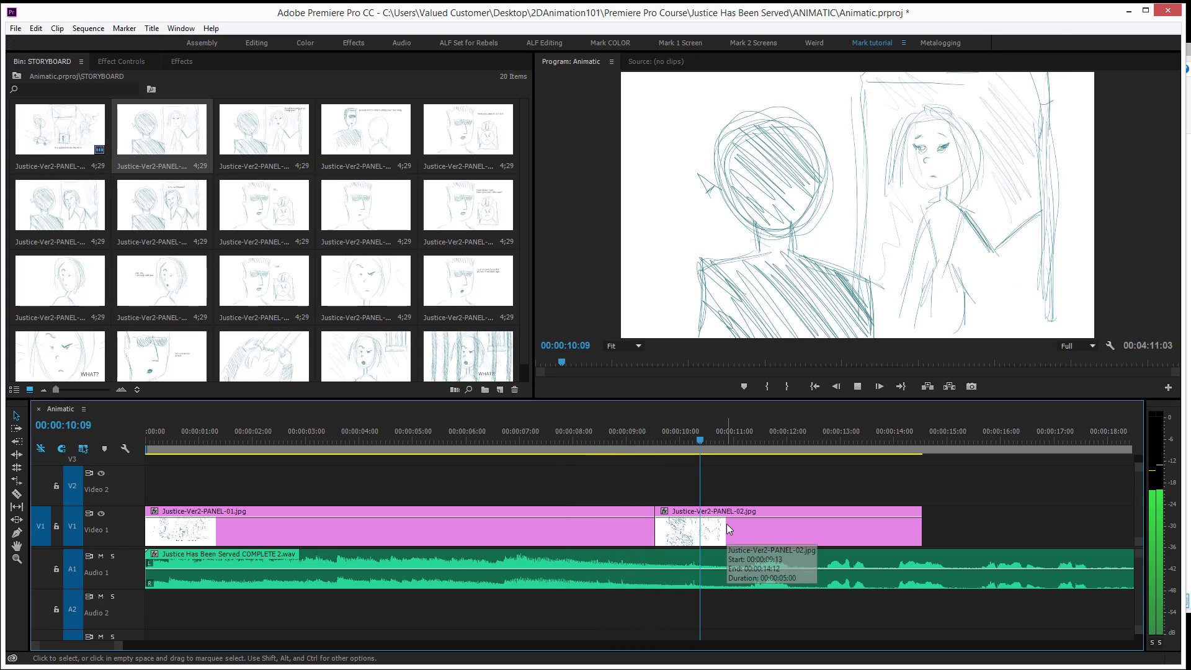
key("space")
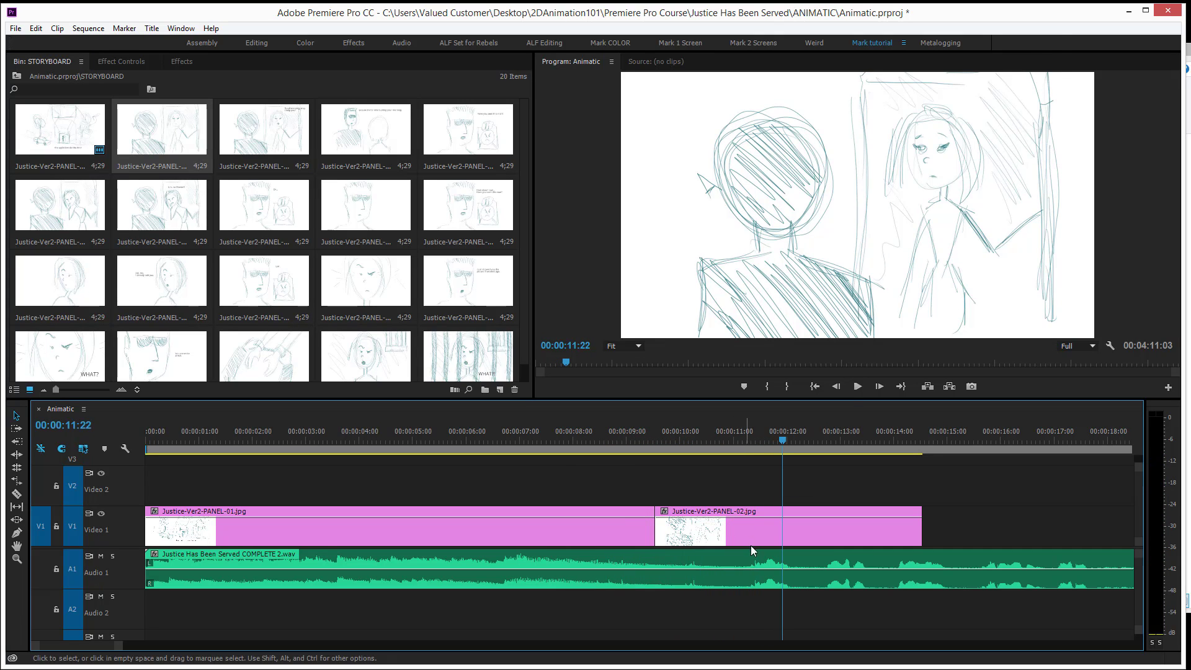
Overwrite Video 1 with Justice-Ver2-PANEL-03.jpg starting at 00:00:11:04 and play through its dialogue
left_click_drag(781, 441, 742, 443)
left_click_drag(259, 130, 788, 531)
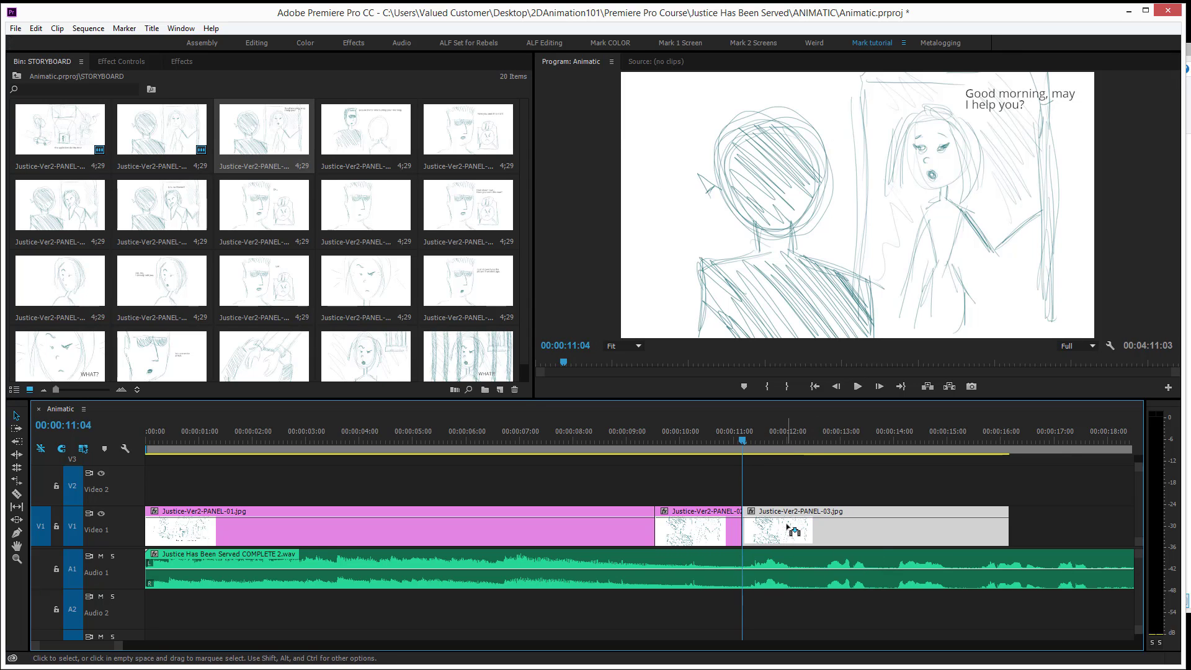
key("space")
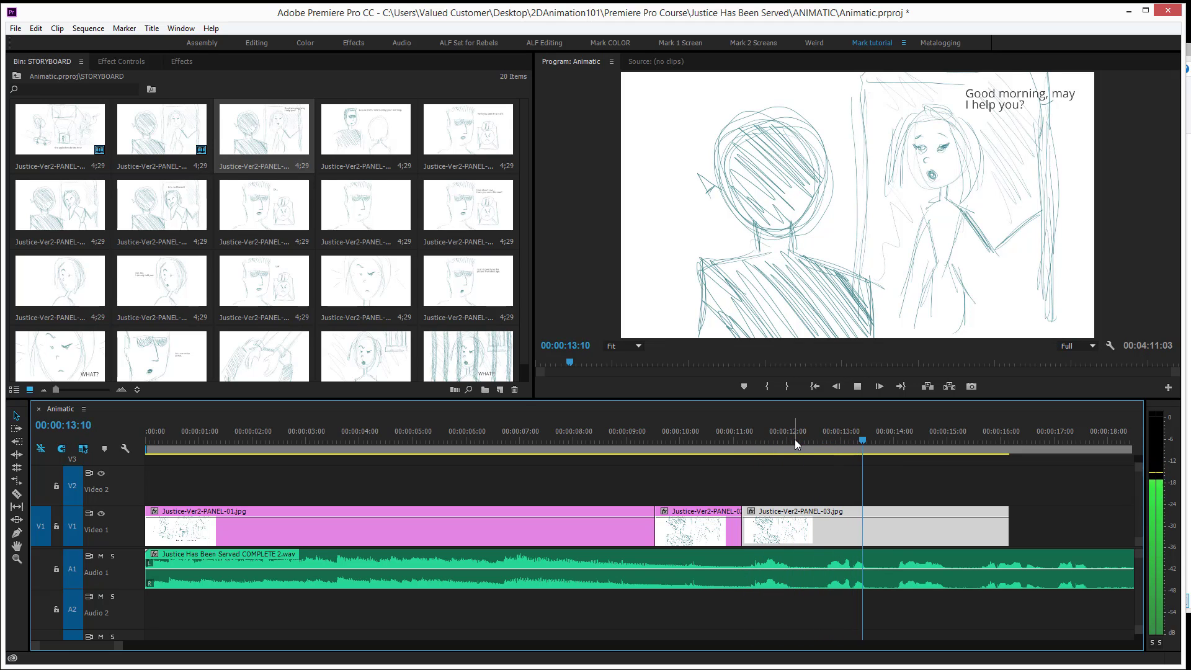
key("space")
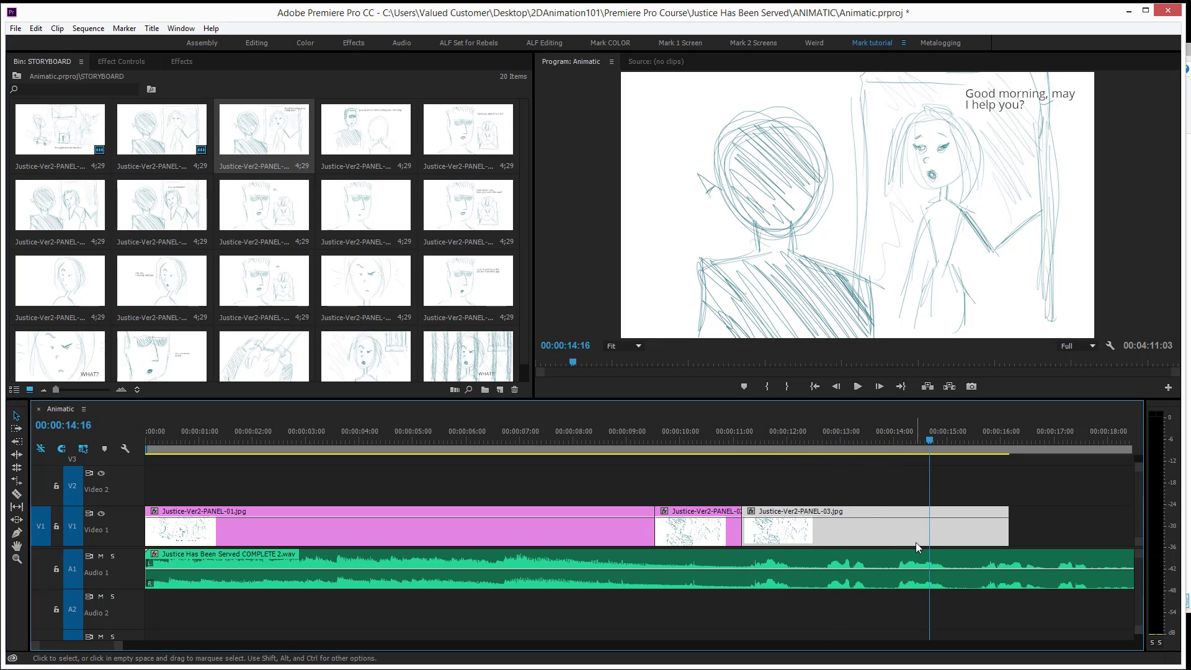
Overwrite Video 1 with Justice-Ver2-PANEL-04.jpg starting at 00:00:13:19 and play back past the end of the clip
mouse_move(882, 434)
left_mouse_down()
mouse_move(854, 430)
mouse_move(884, 436)
left_mouse_up()
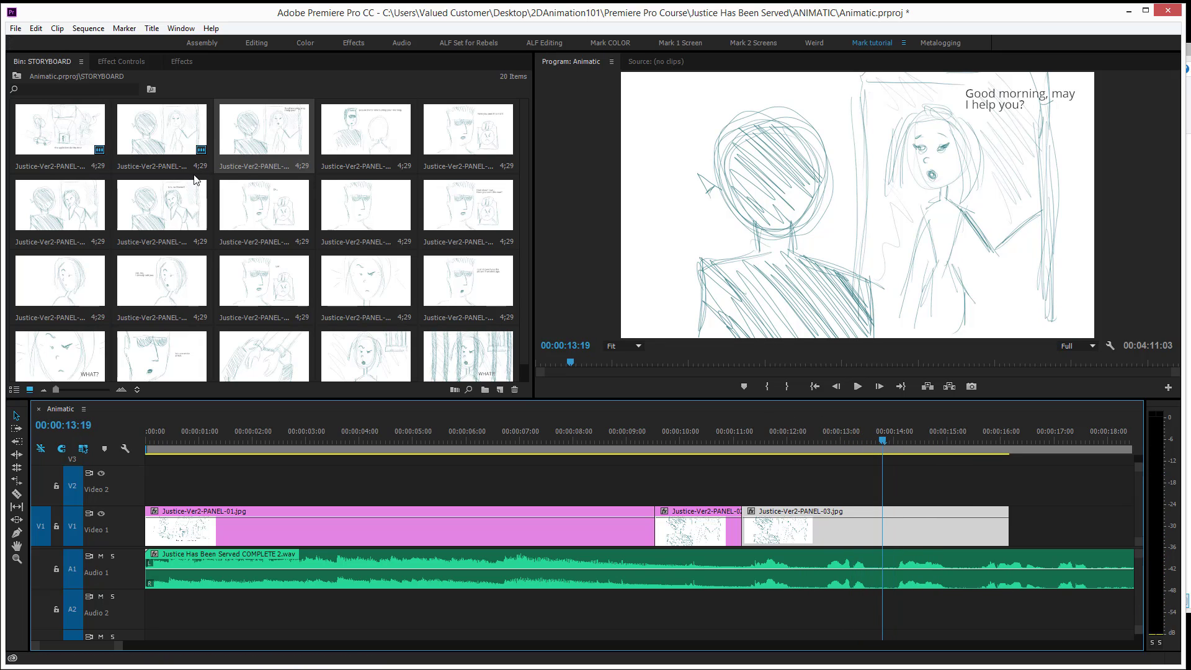
left_click_drag(363, 138, 893, 529)
left_click_drag(853, 434, 799, 431)
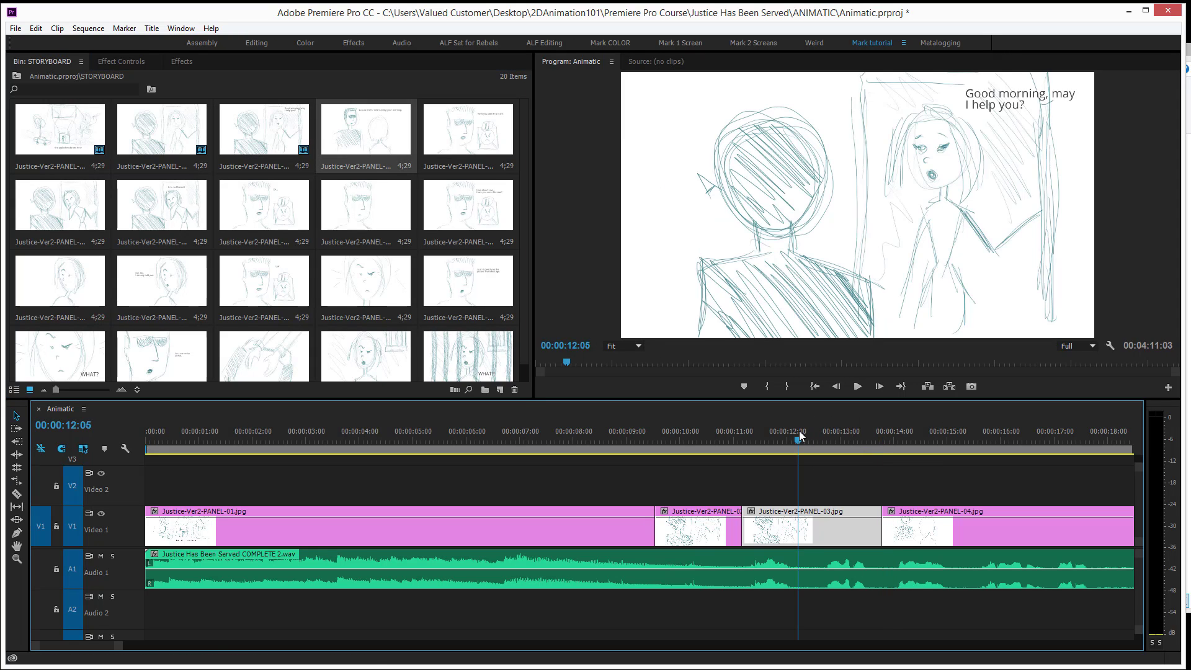
key("space")
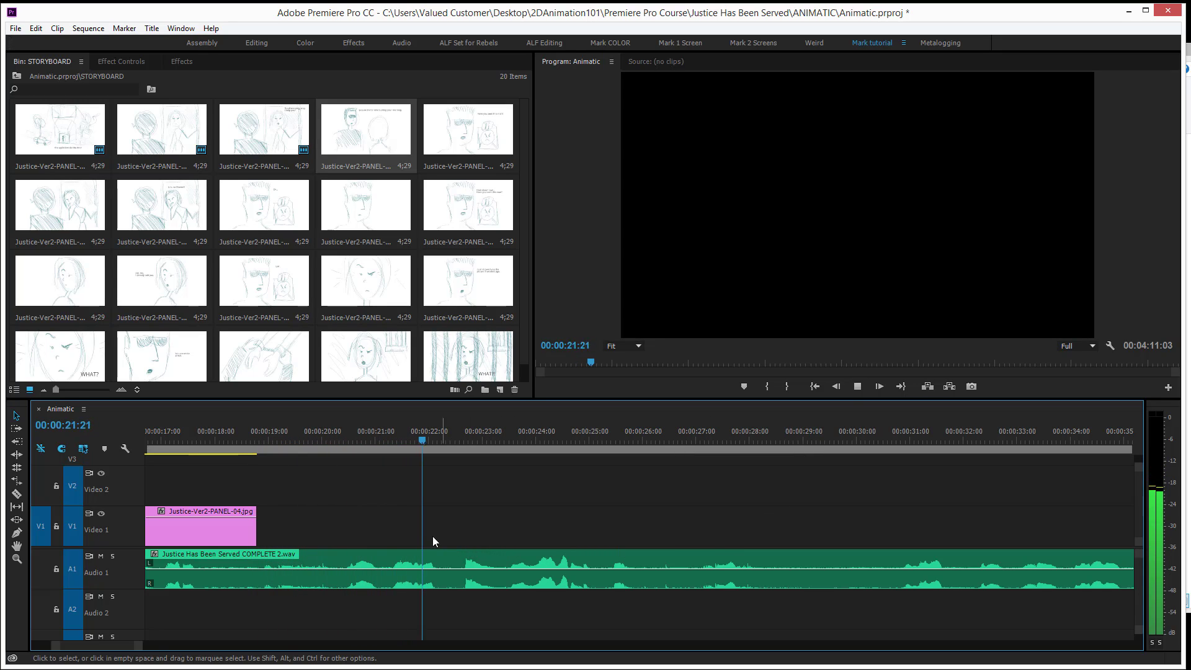
key("space")
Extend the PANEL-04 clip to about 20.5 seconds and place Justice-Ver2-PANEL-05.jpg directly after it on Video 1
left_click_drag(256, 530, 345, 537)
left_click(321, 431)
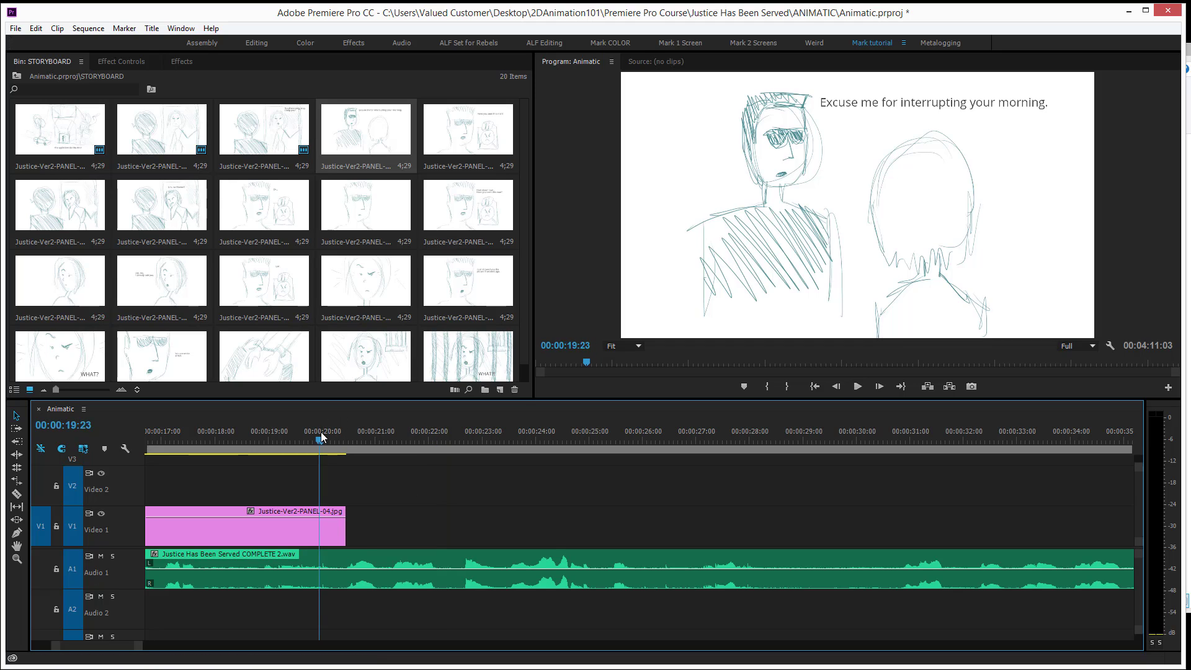
key("space")
key("space")
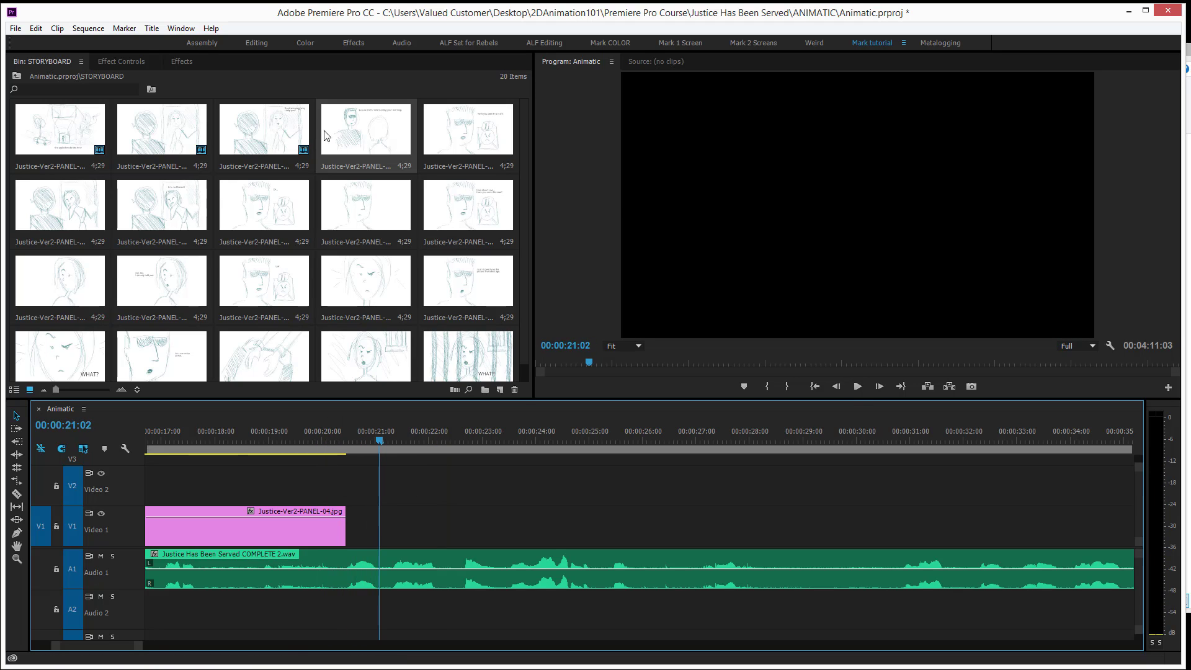
left_click_drag(476, 134, 360, 522)
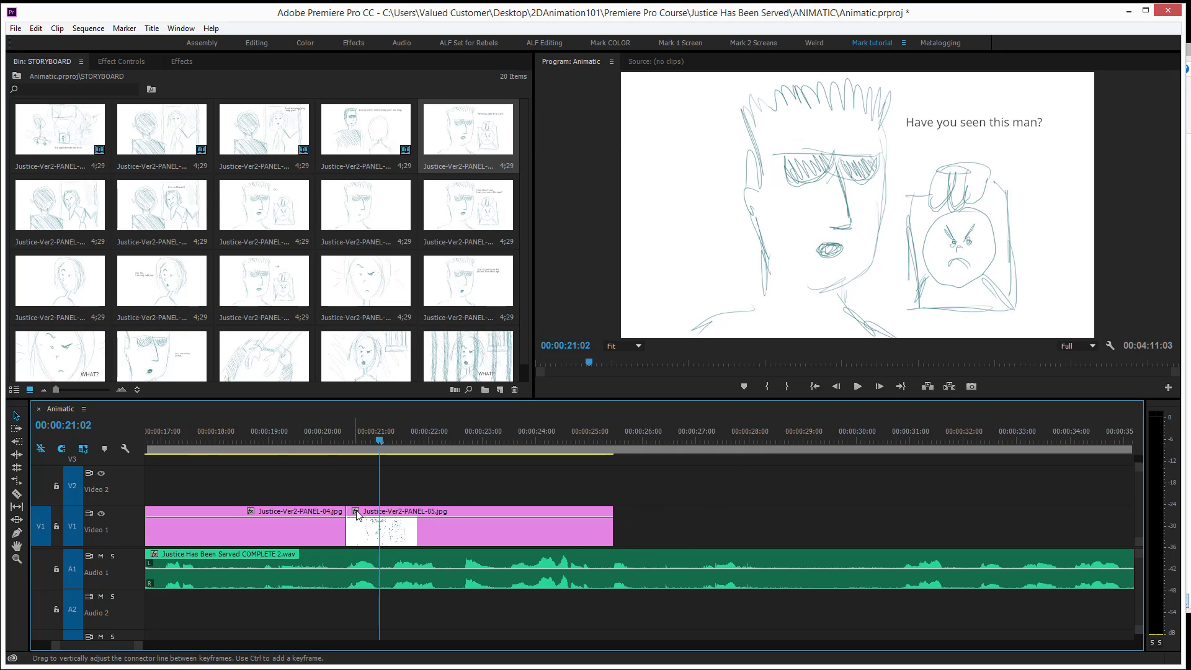
Play back the cut from PANEL-04 to PANEL-05 with the audio
left_click(331, 428)
key("space")
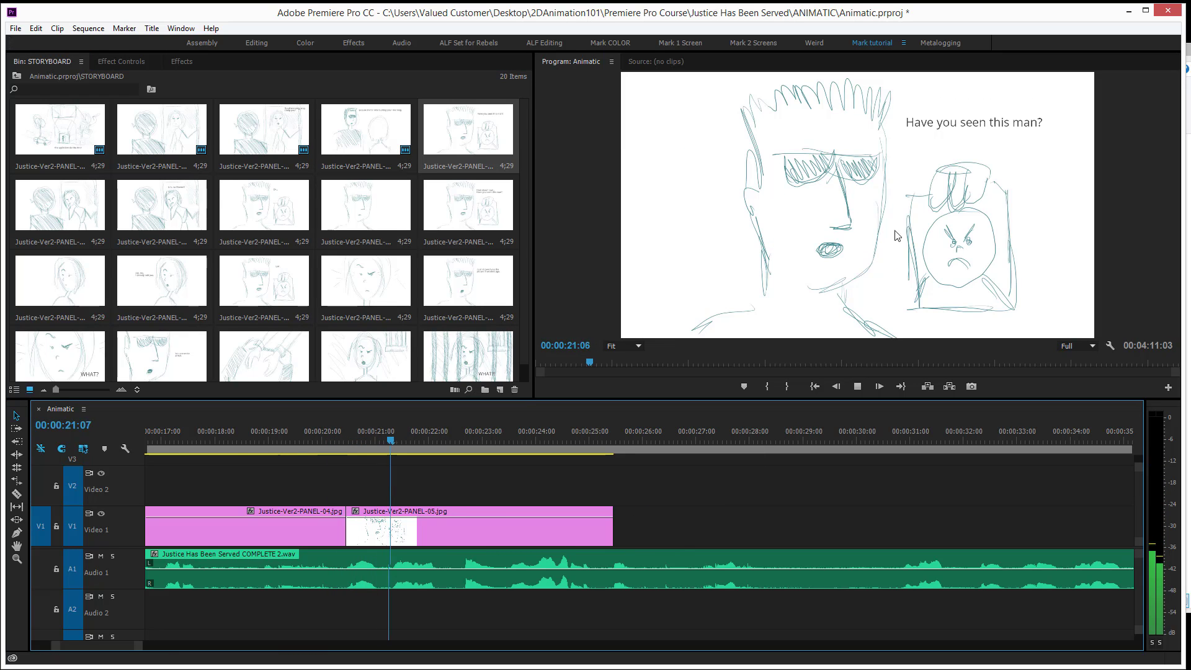
key("space")
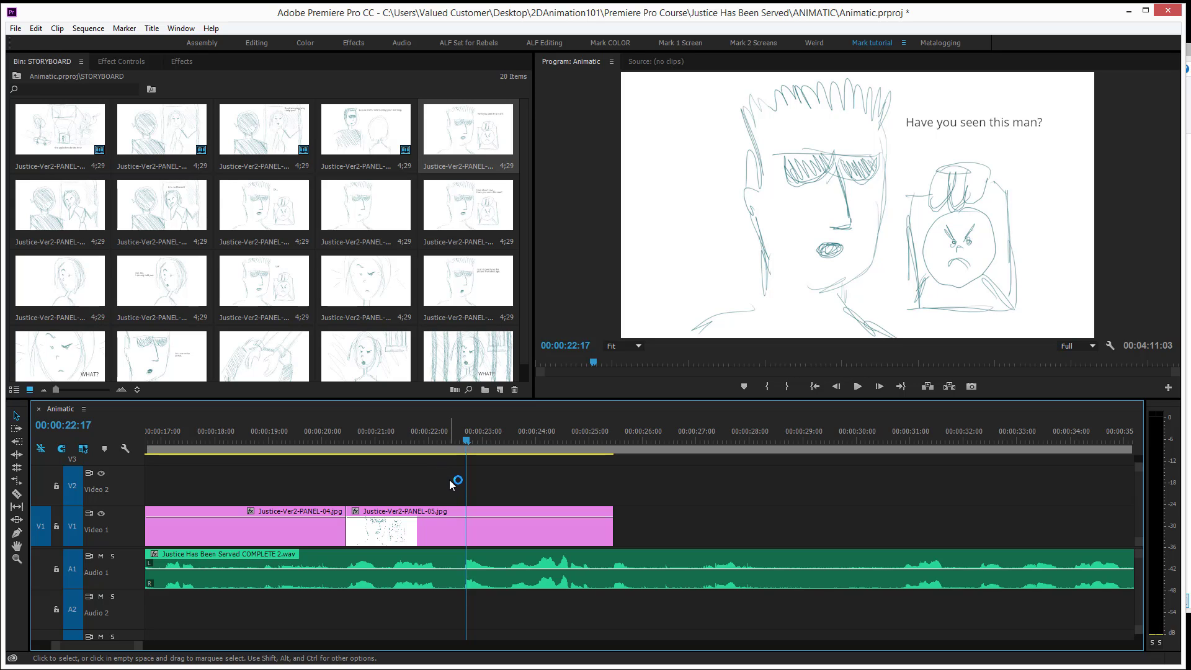
Play back the sequence from PANEL-02 through the opening dialogue of PANEL-05
scroll(449, 479, "up", 5)
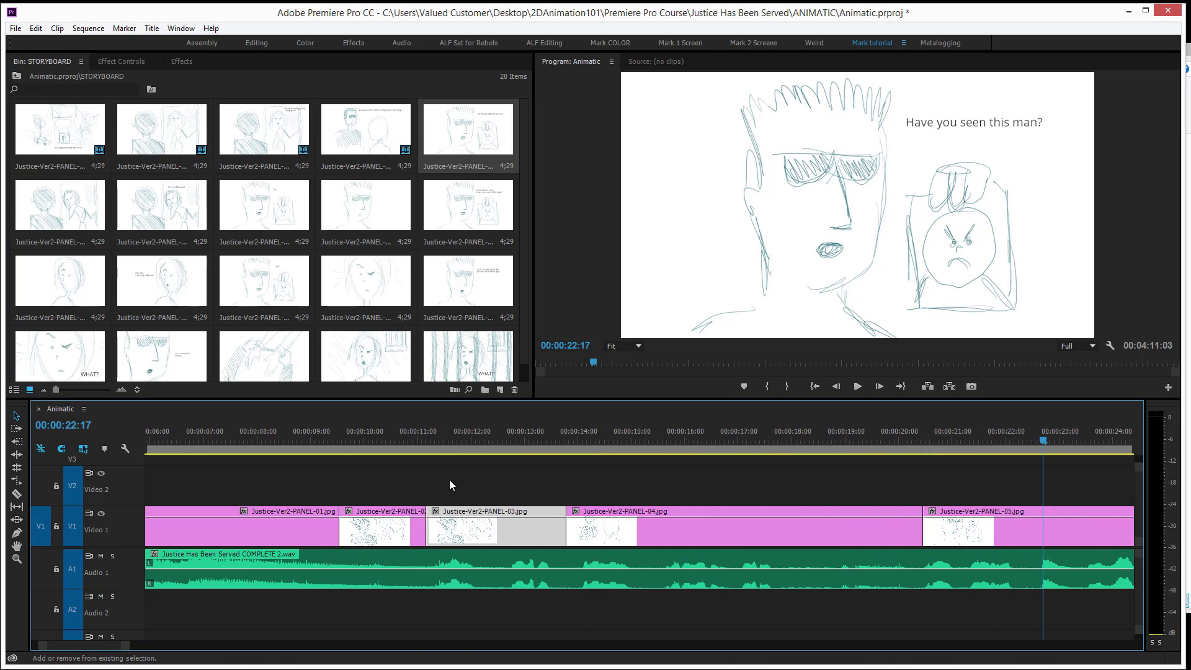
scroll(450, 479, "up", 1)
left_click(423, 437)
key("space")
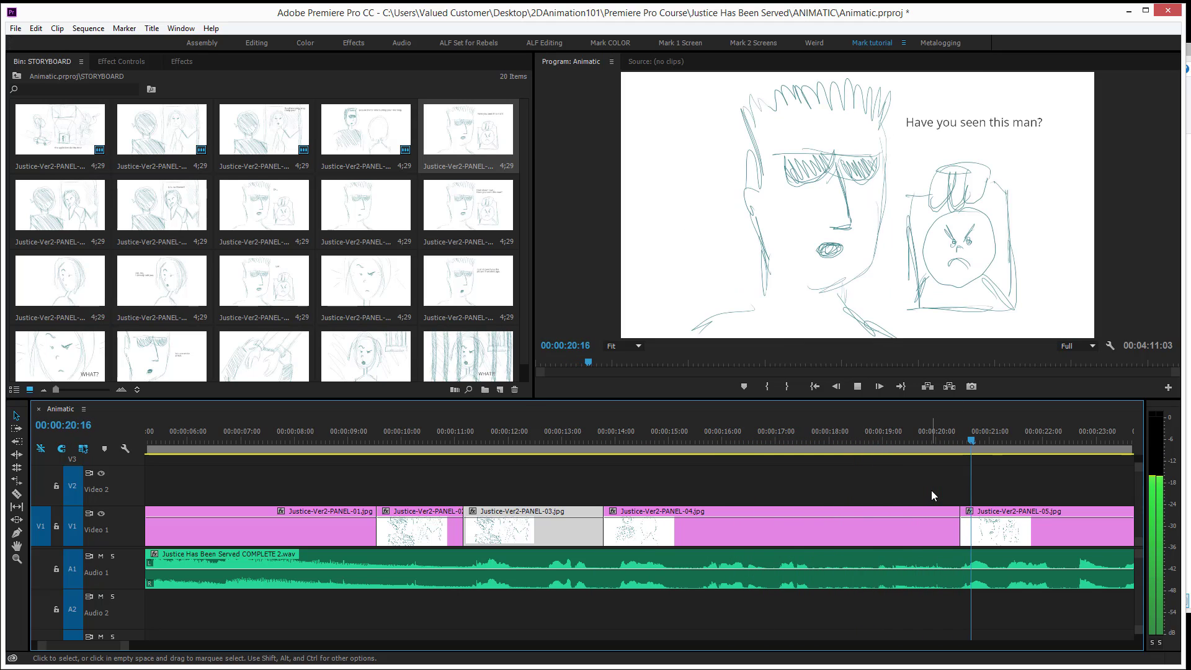
key("space")
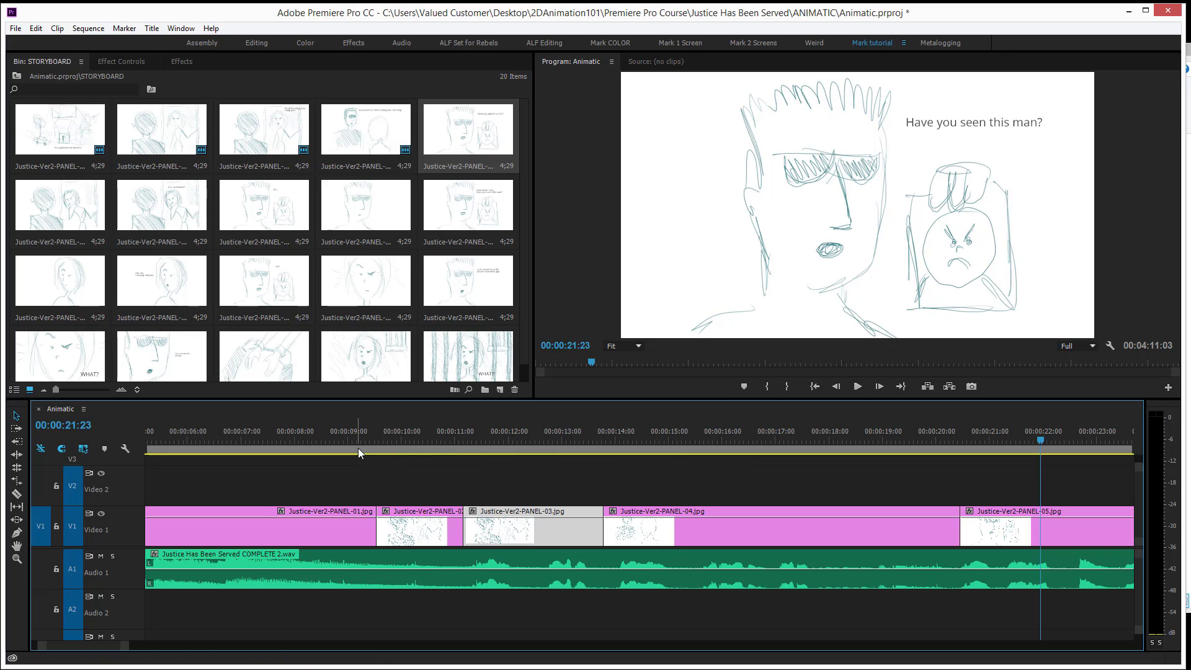
Replay the animatic from 00:00:08:15 and stop at 00:00:17:21 within PANEL-04
left_click(328, 438)
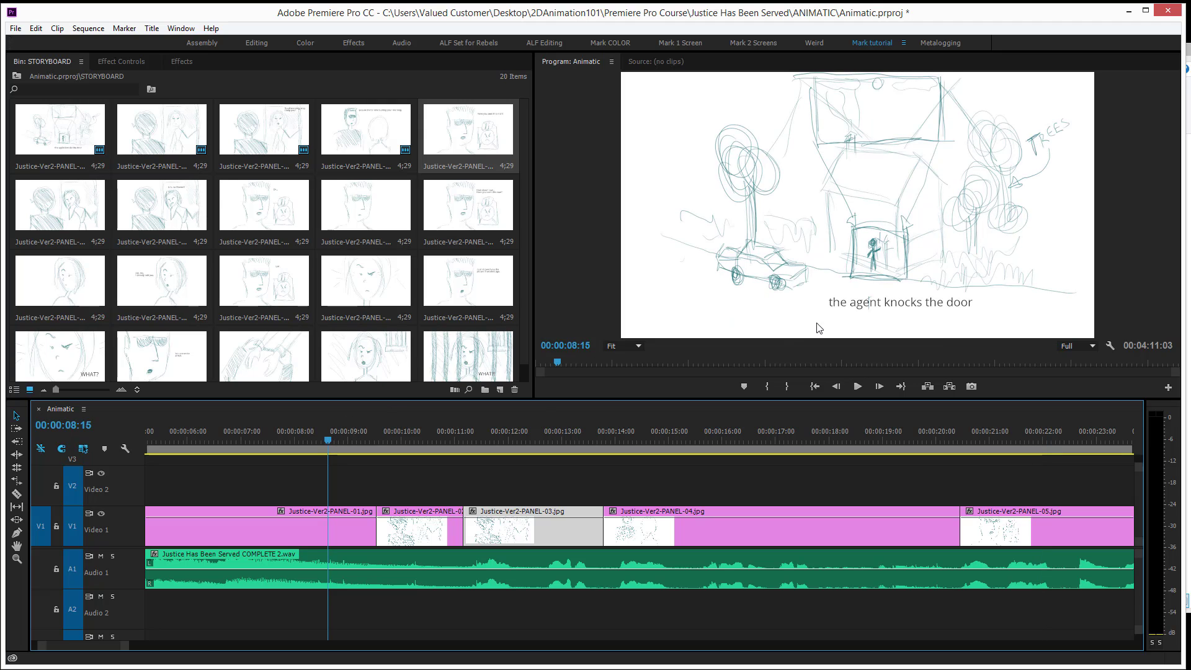
key("space")
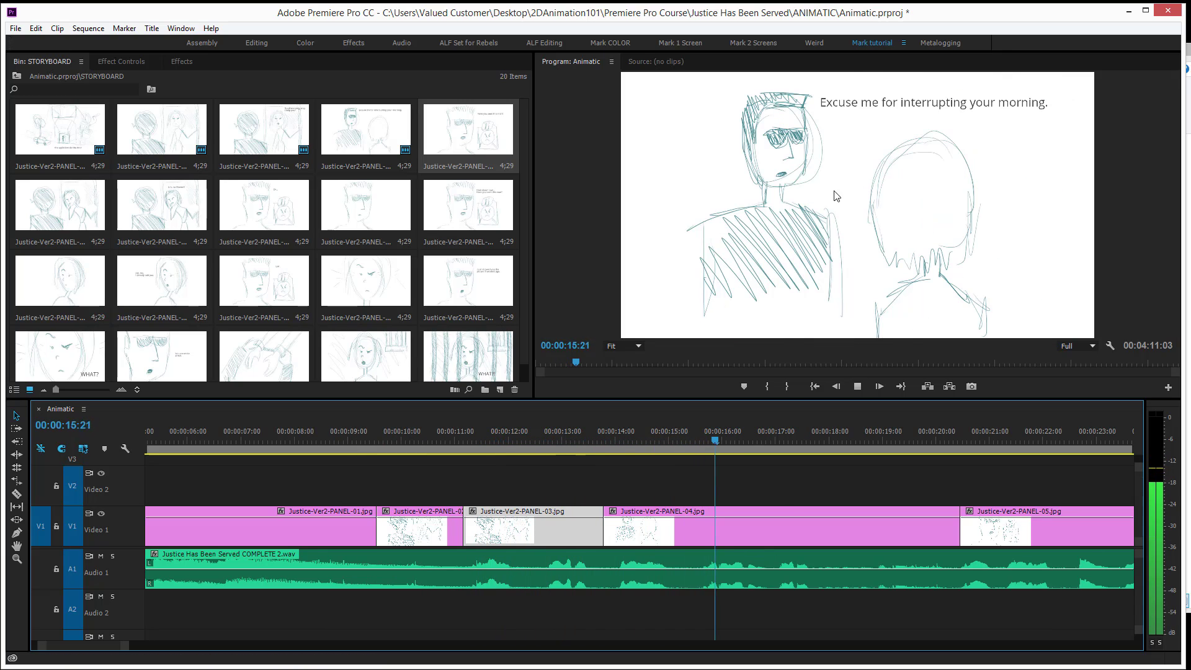
key("space")
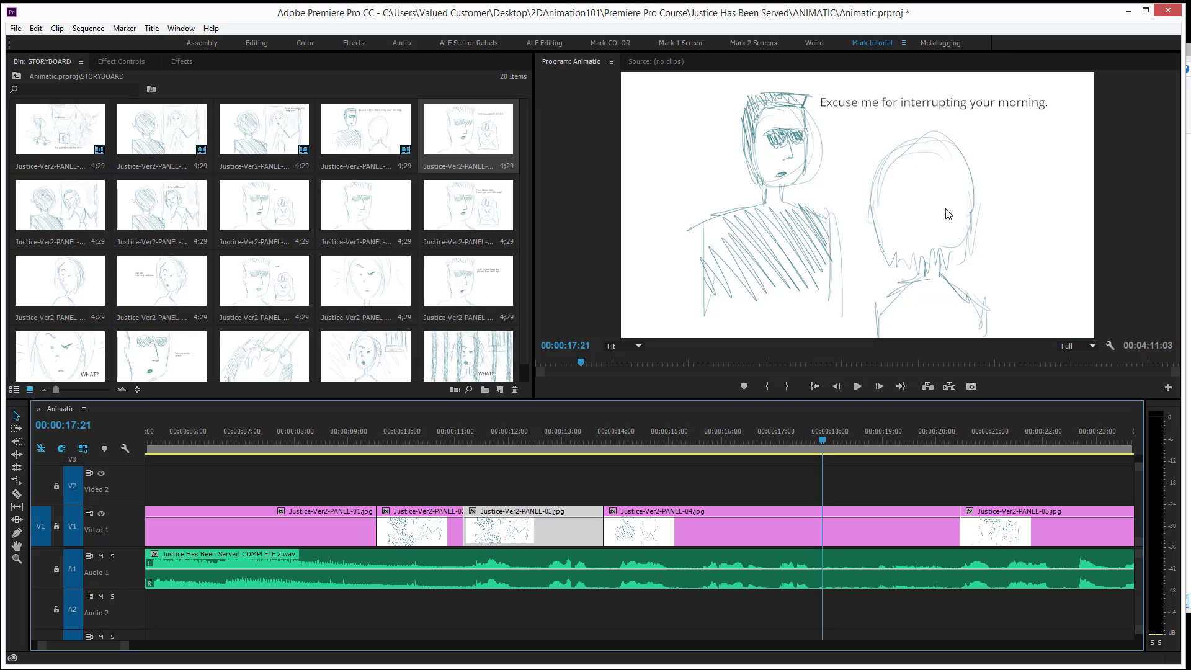
Preview PANEL-06 and PANEL-02, and place Justice-Ver2-PANEL-02.jpg on Video 2 starting at 00:00:17:21
left_click(70, 214)
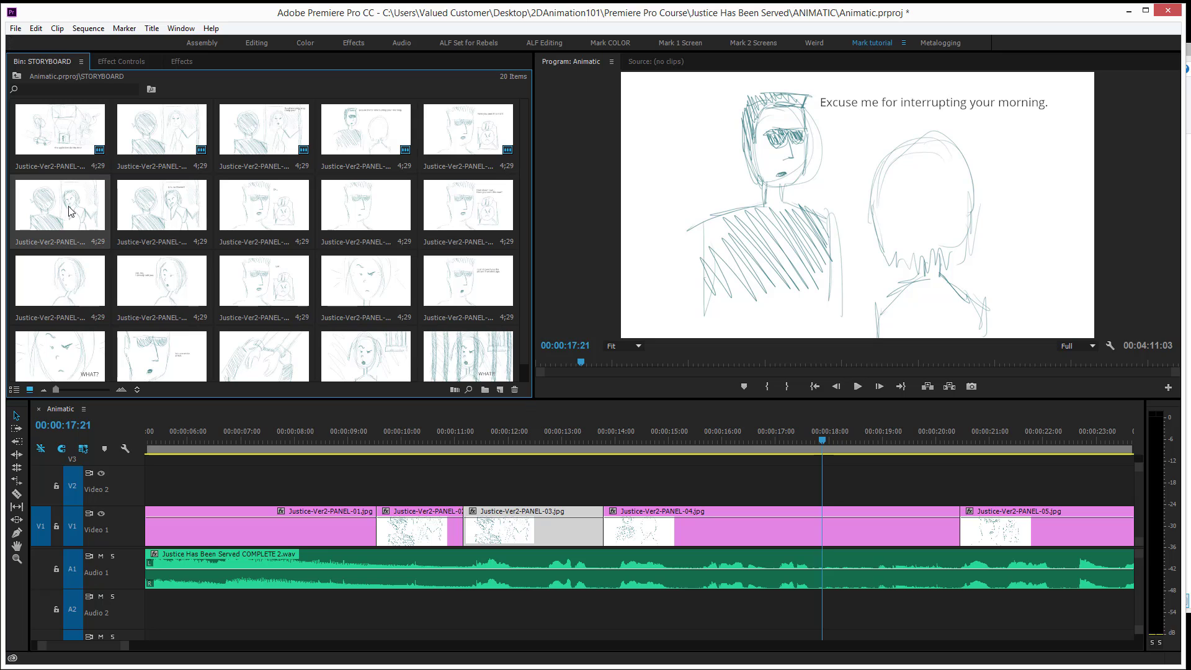
double_click(28, 217)
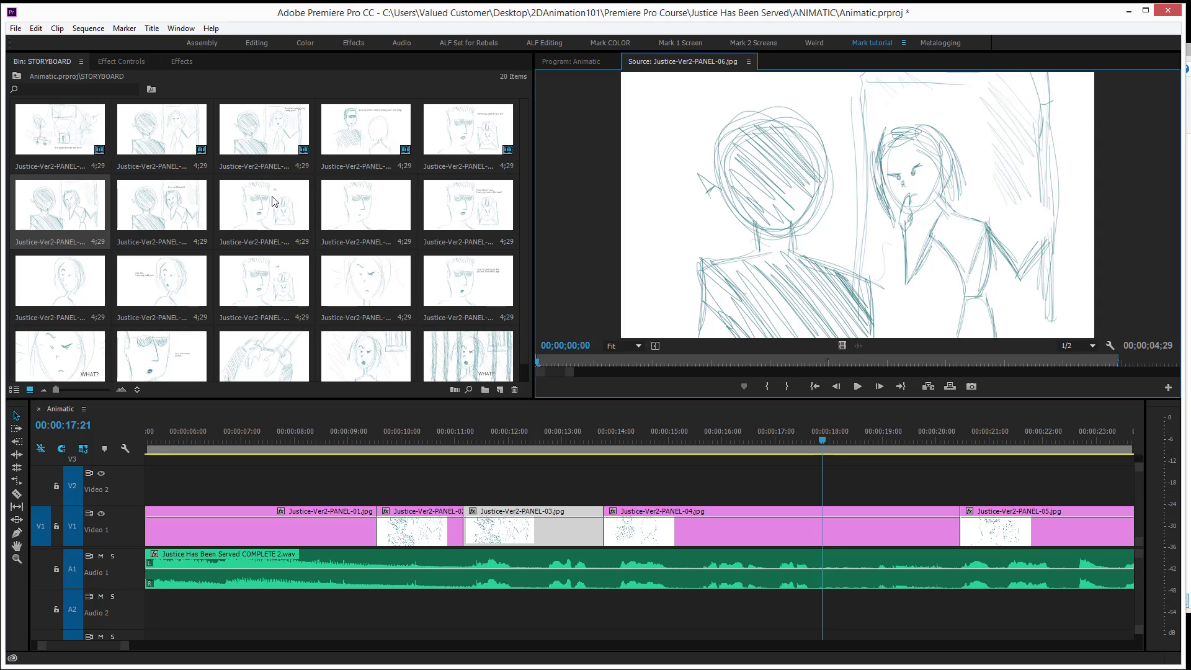
double_click(180, 141)
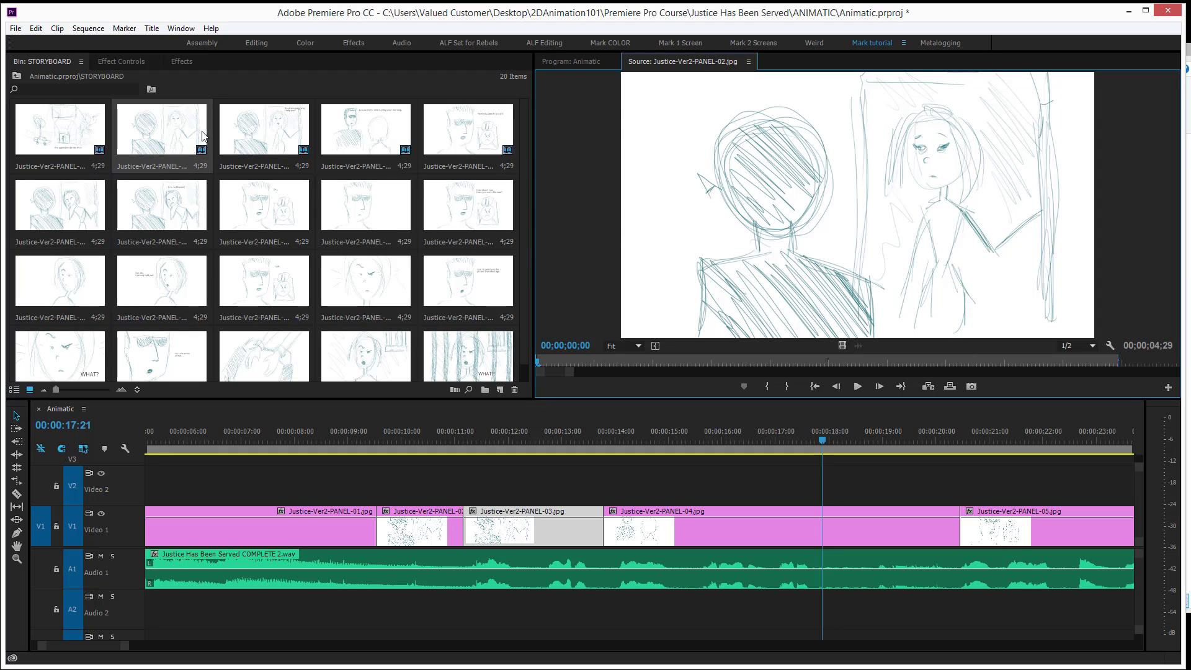
left_click(162, 133)
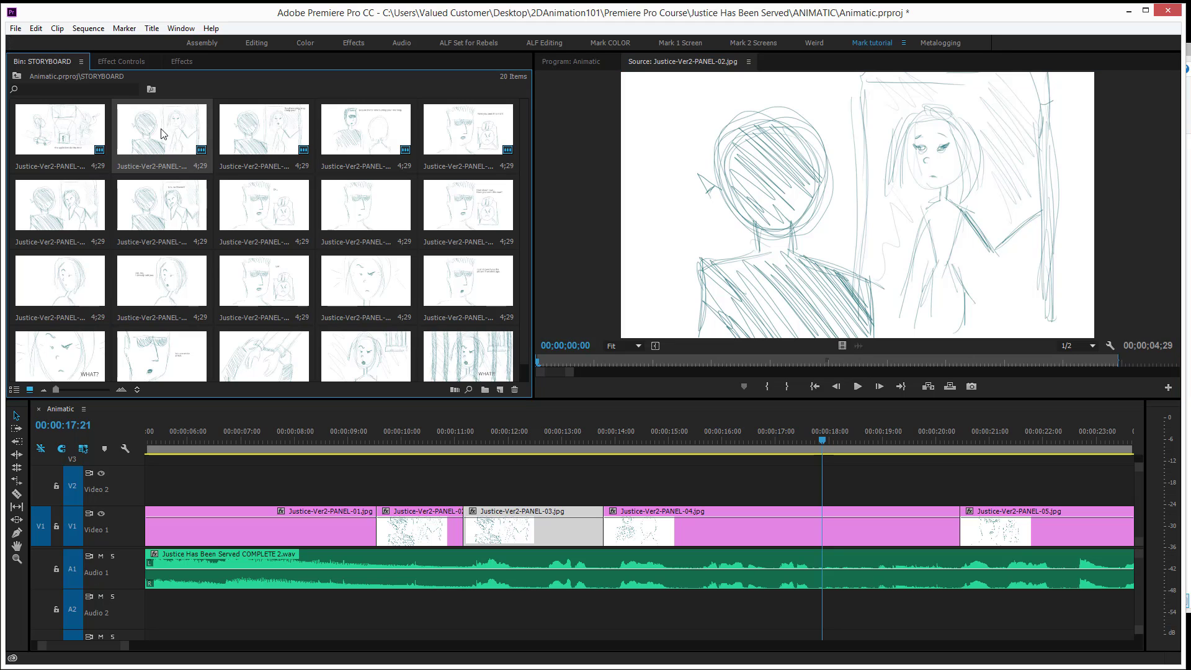
left_click_drag(162, 134, 822, 469)
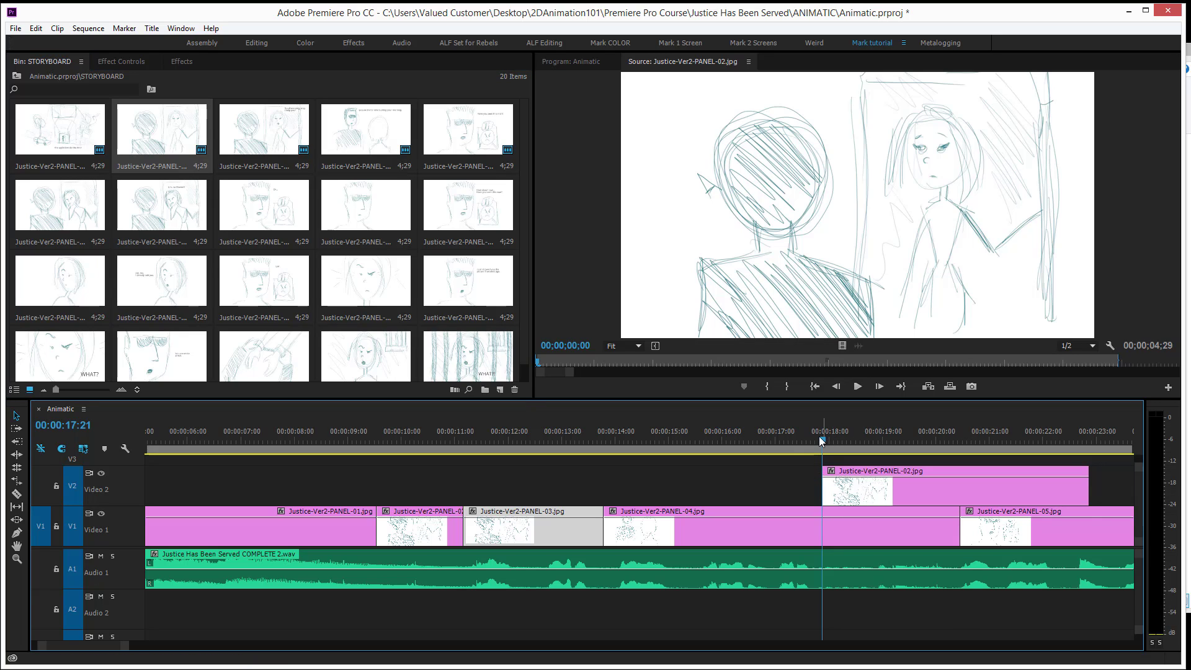
Try starting the Video 2 PANEL-02 clip earlier, at about 17.5 seconds, and play back the transition from PANEL-04
left_click(776, 439)
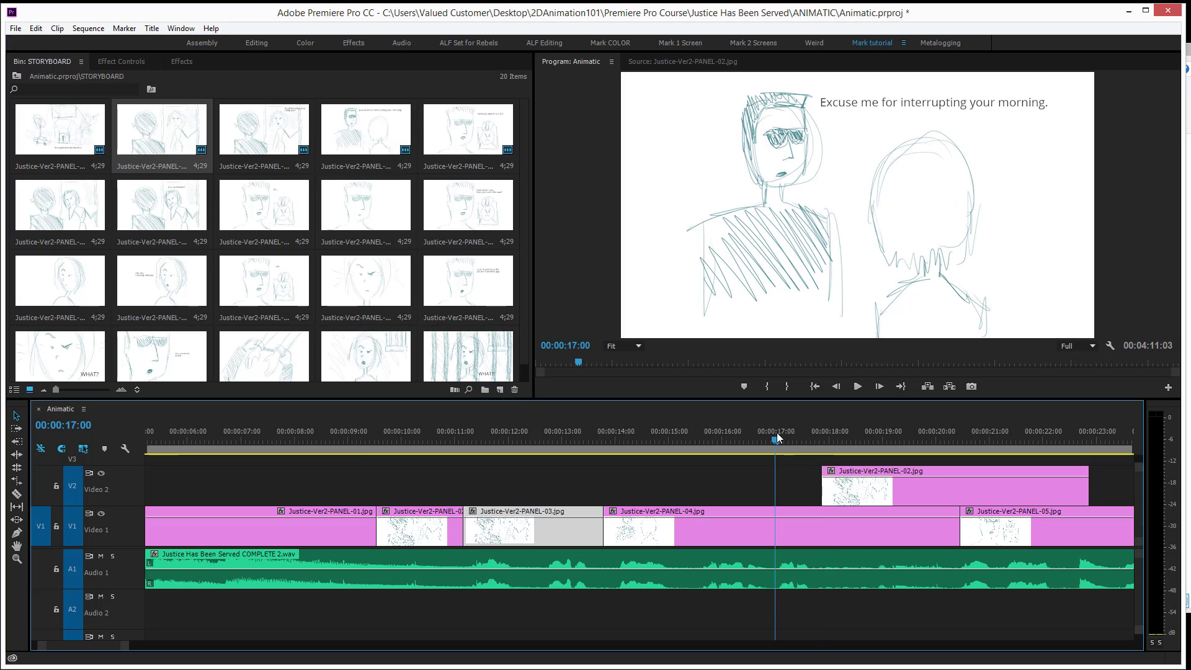
left_click(842, 440)
left_click(852, 532)
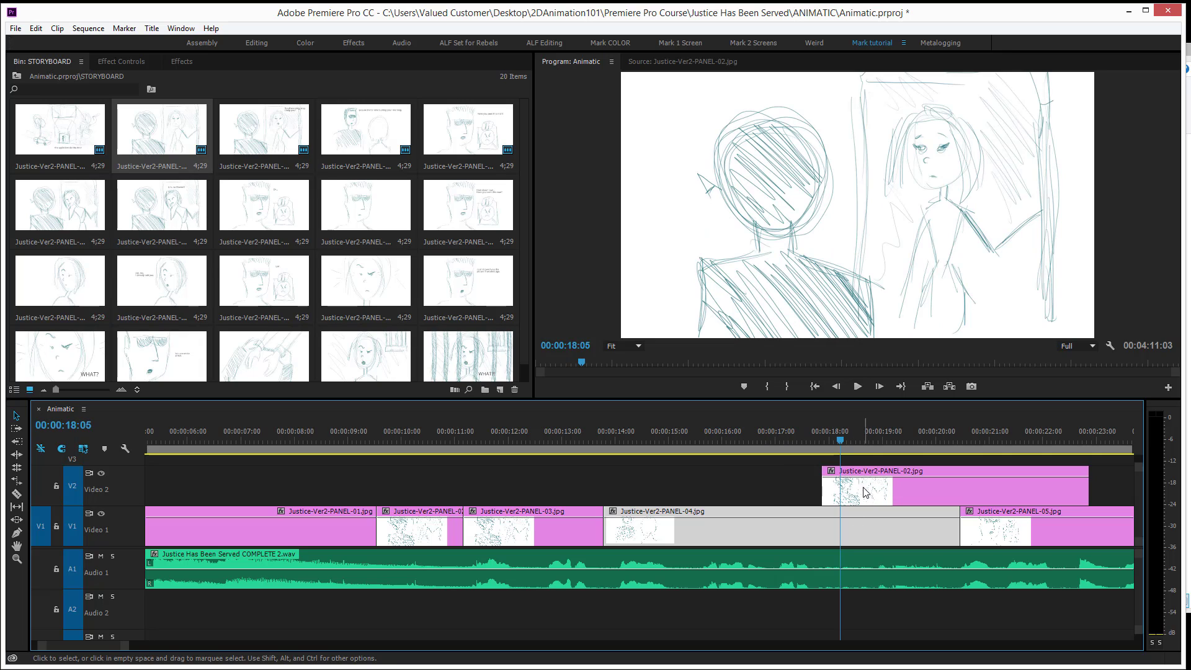
mouse_move(859, 494)
left_mouse_down()
mouse_move(927, 497)
mouse_move(848, 496)
left_mouse_up()
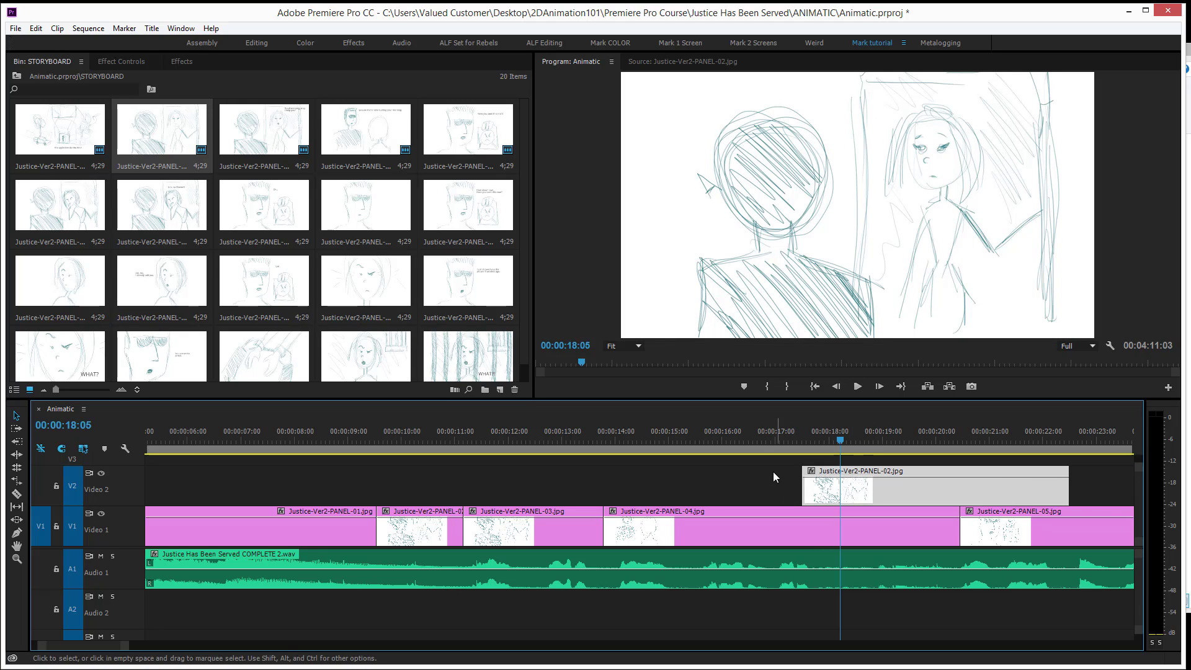
left_click(713, 436)
key("space")
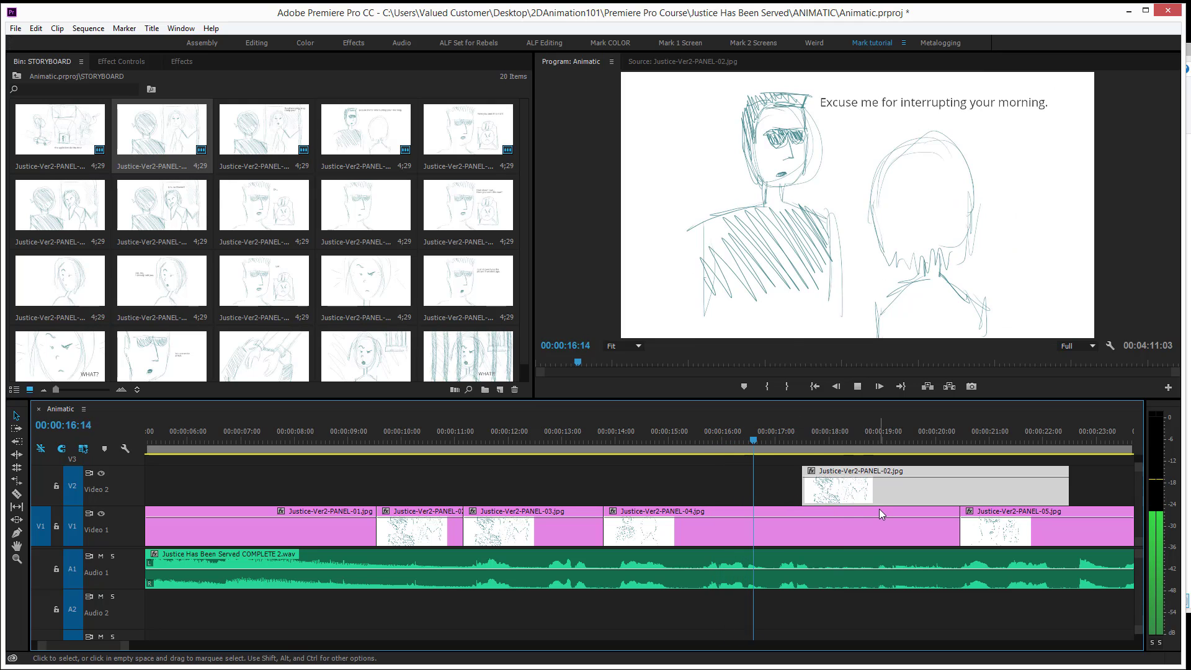
key("space")
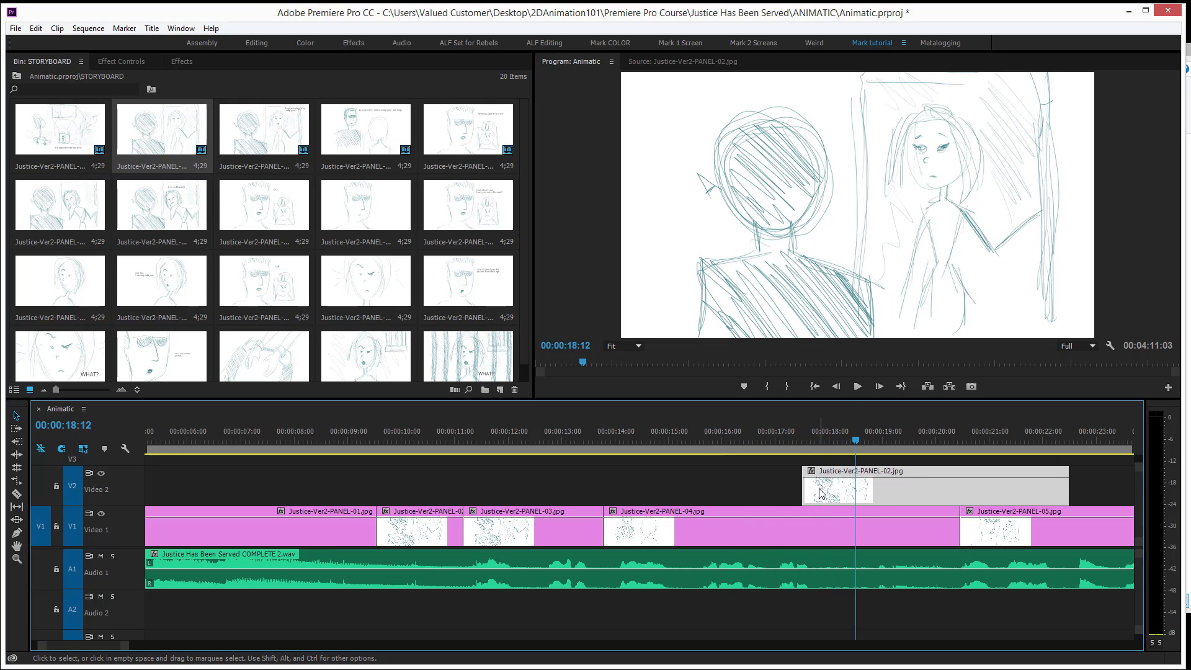
Shift the Video 2 PANEL-02 clip to start at about 17.8 seconds and play back the timing
left_click_drag(825, 495, 840, 496)
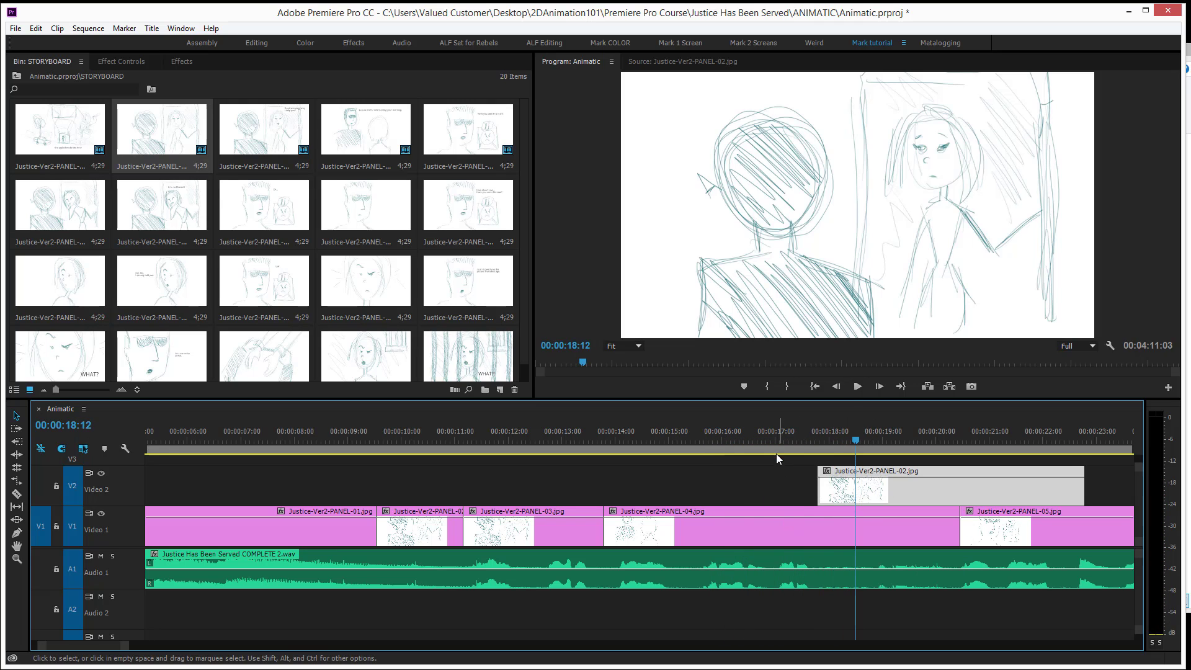
left_click(761, 439)
key("space")
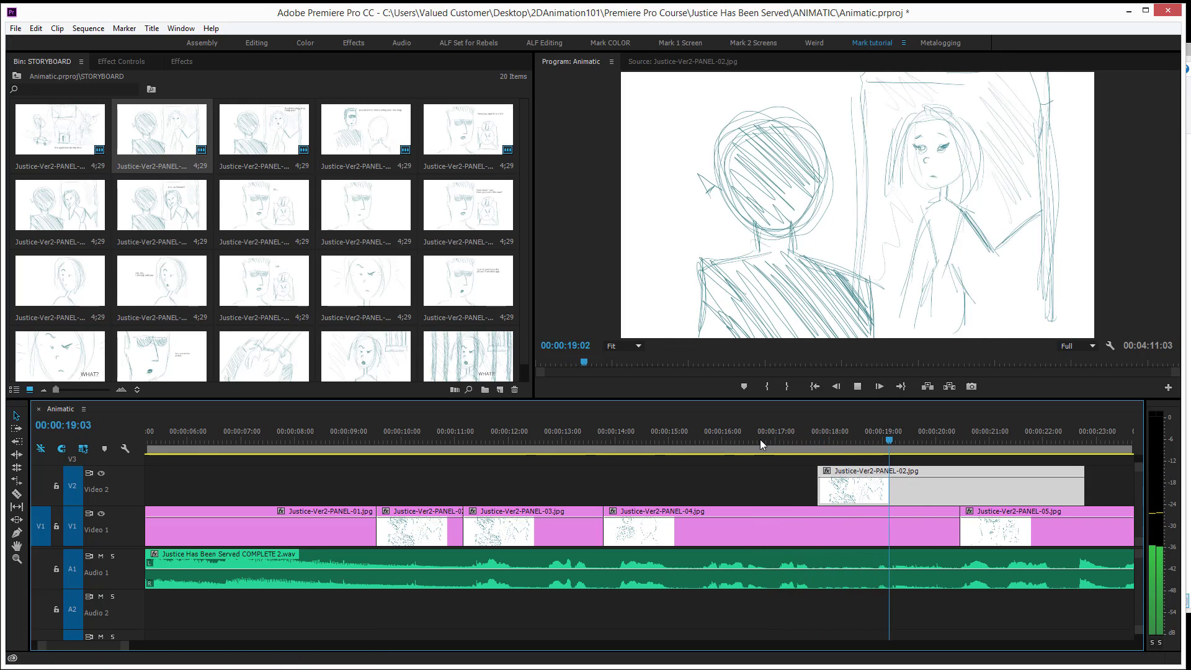
key("space")
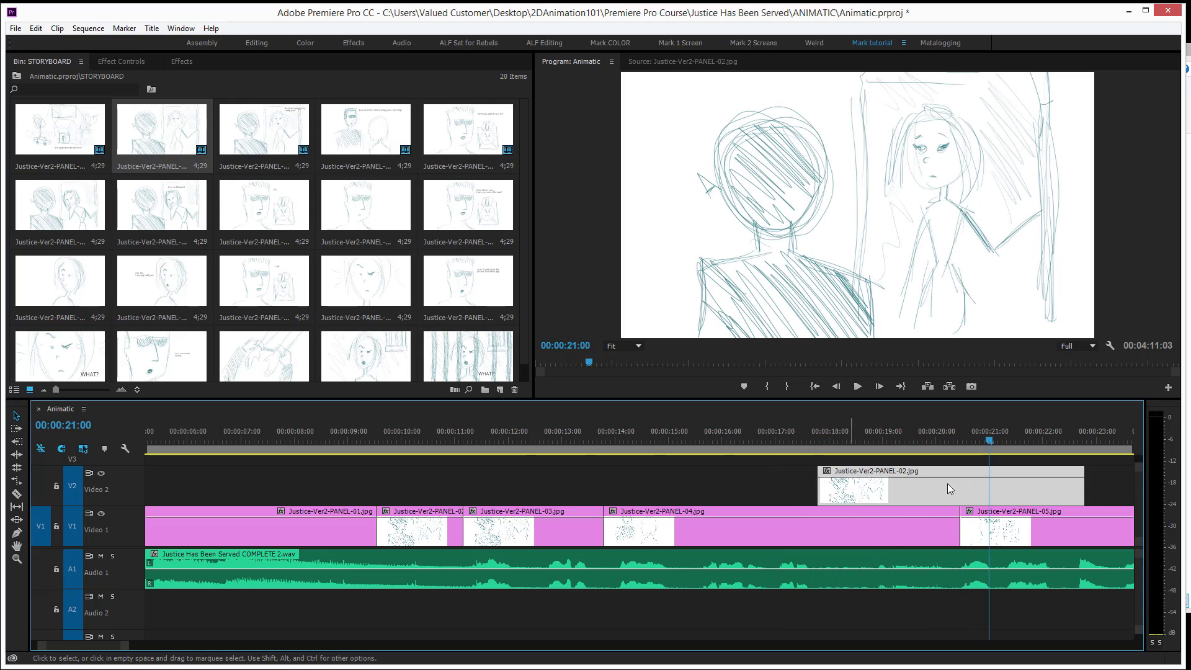
Fit the second PANEL-02 clip between PANEL-04 and PANEL-05 on Video 1 and play back the transitions
left_click_drag(1066, 488, 898, 528)
left_click(779, 430)
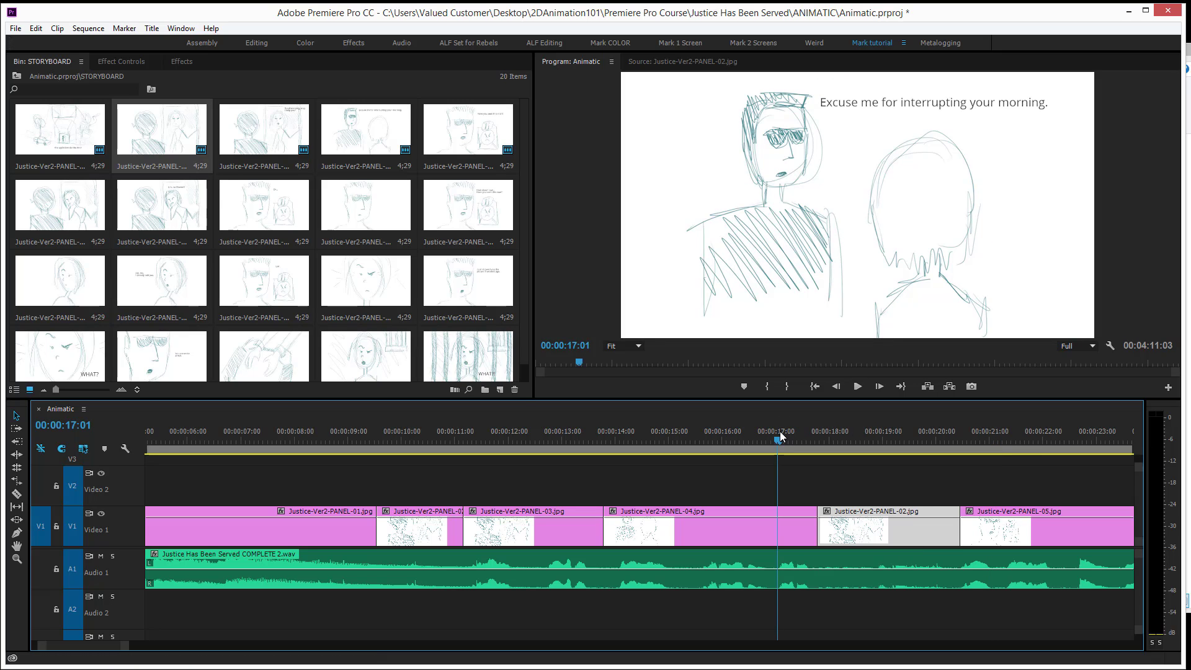
key("space")
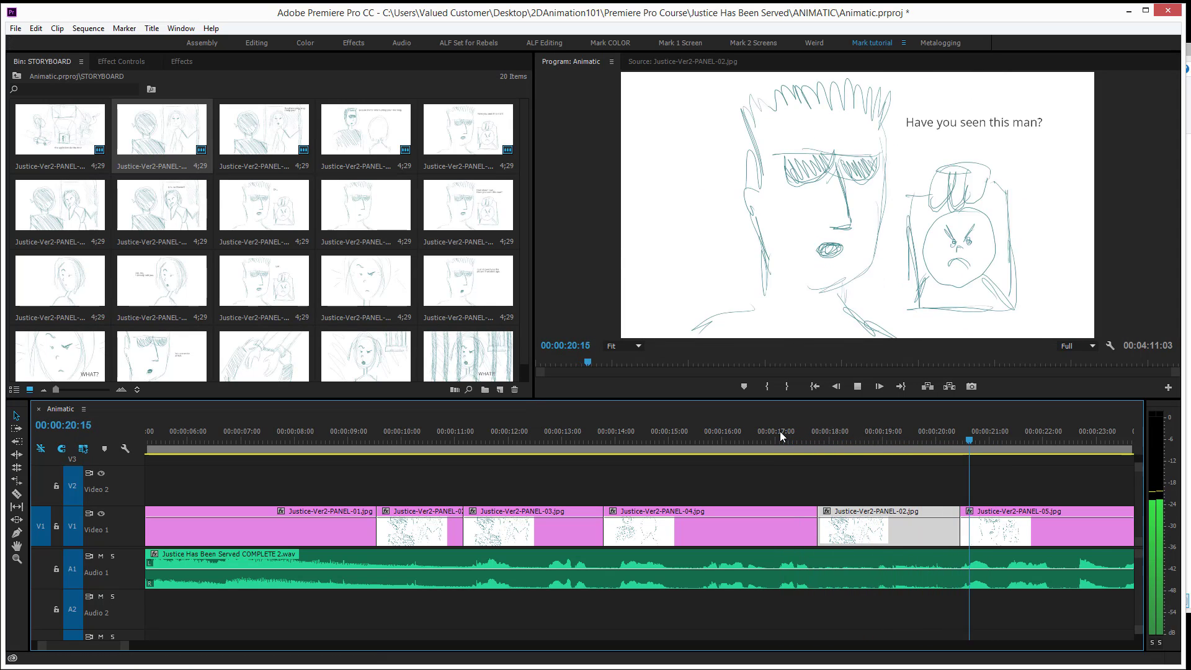
key("space")
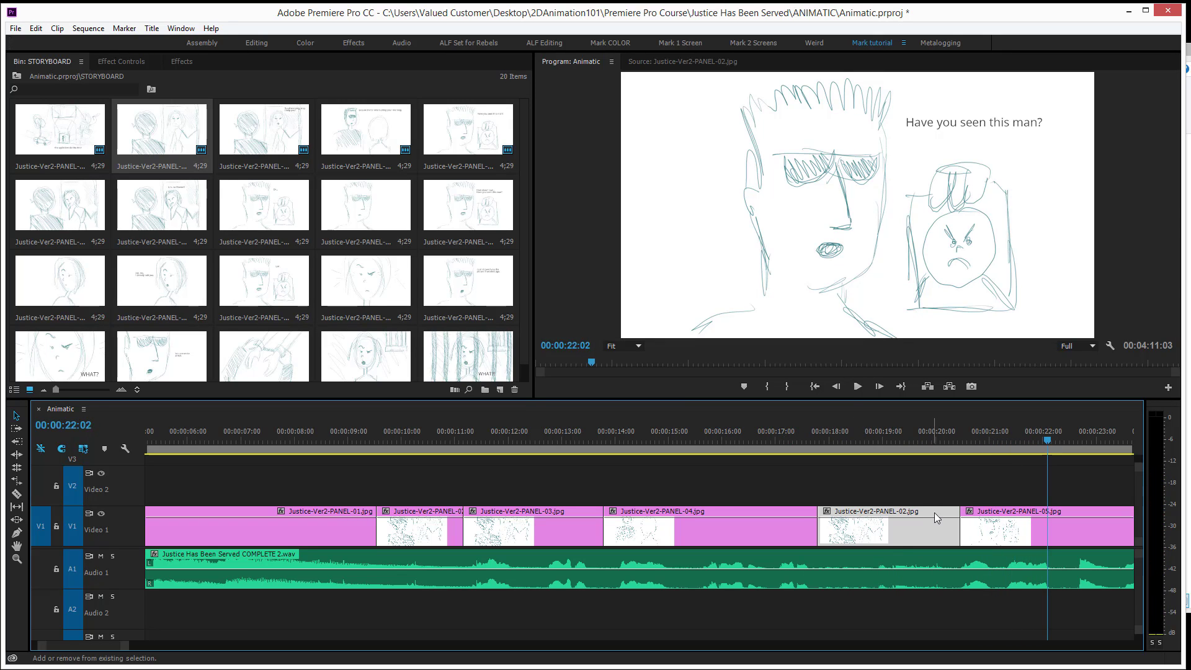
Play back the dialogue from 00:00:13:02 in PANEL-03 to 00:00:21:16 in PANEL-05
scroll(934, 512, "down", 2)
left_click(678, 428)
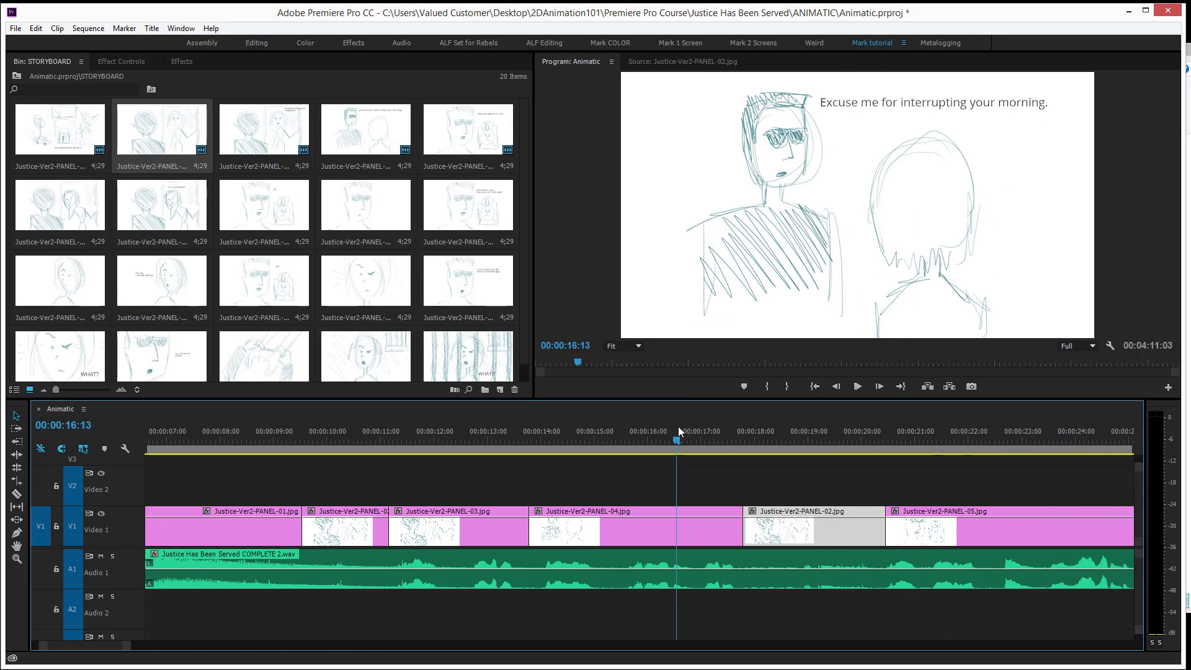
left_click(493, 434)
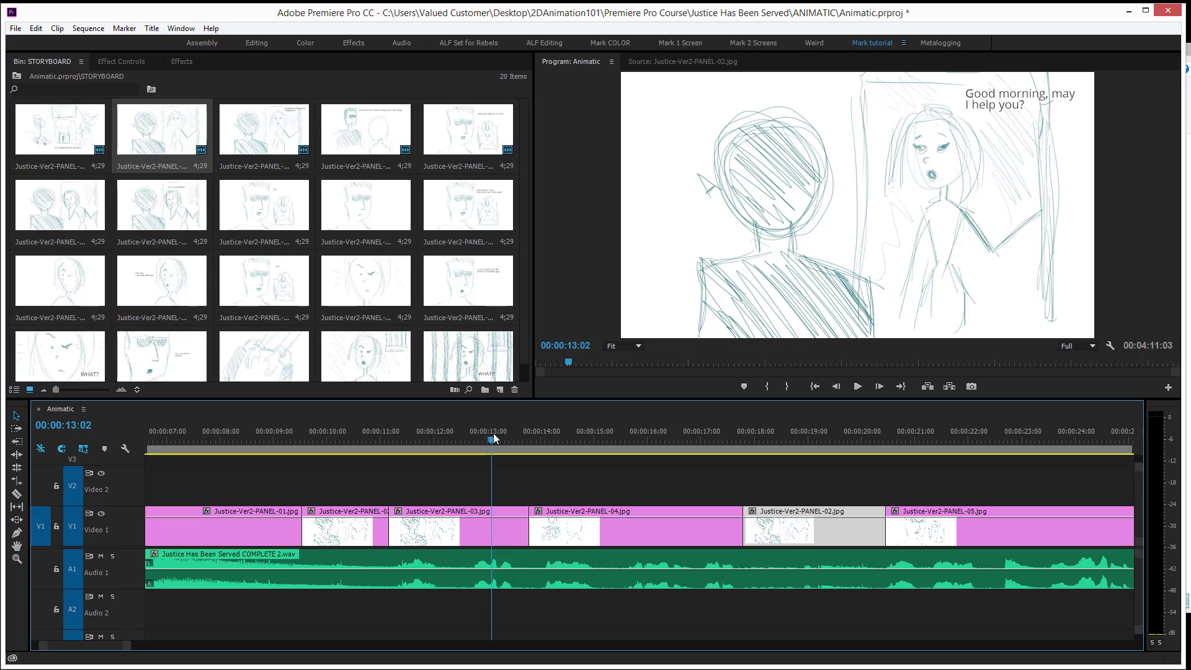
key("space")
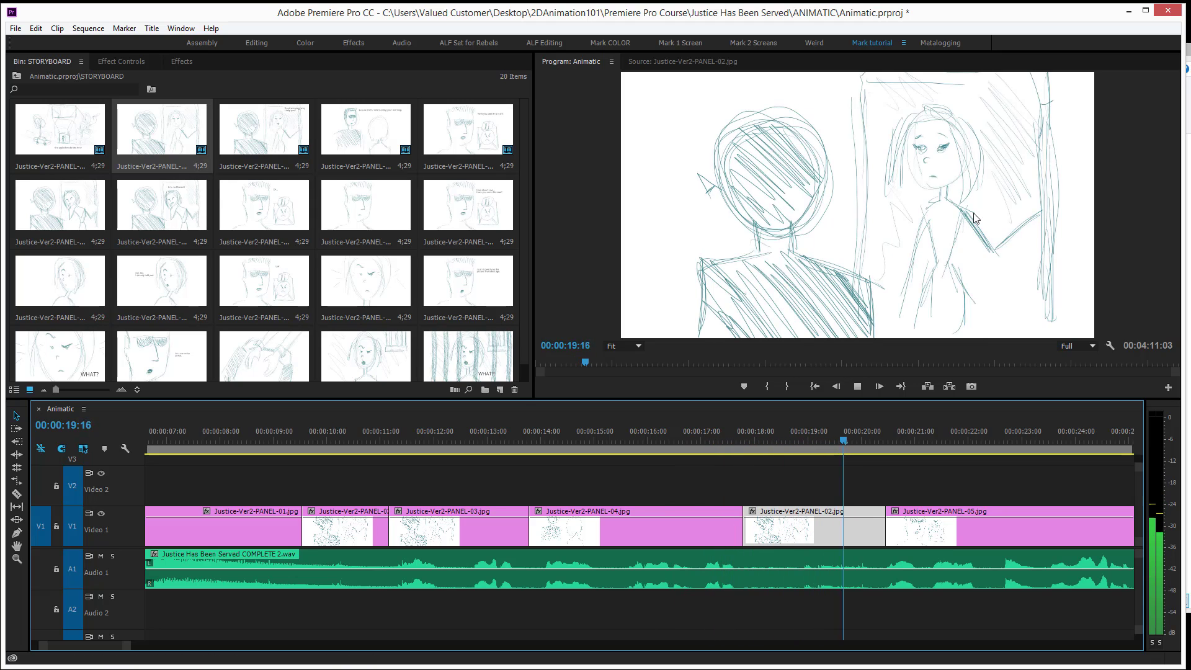
key("space")
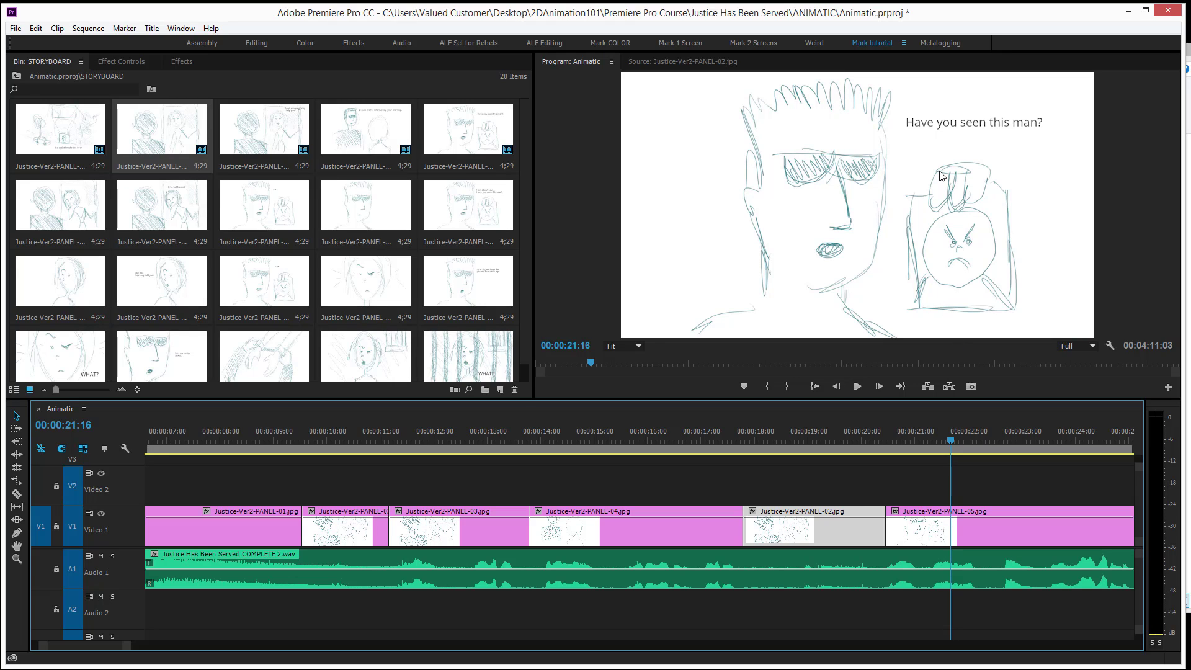
Preview Justice-Ver2-PANEL-09.jpg, place it on Video 2 aligned with the start of PANEL-05, and play back the transition
left_click(374, 215)
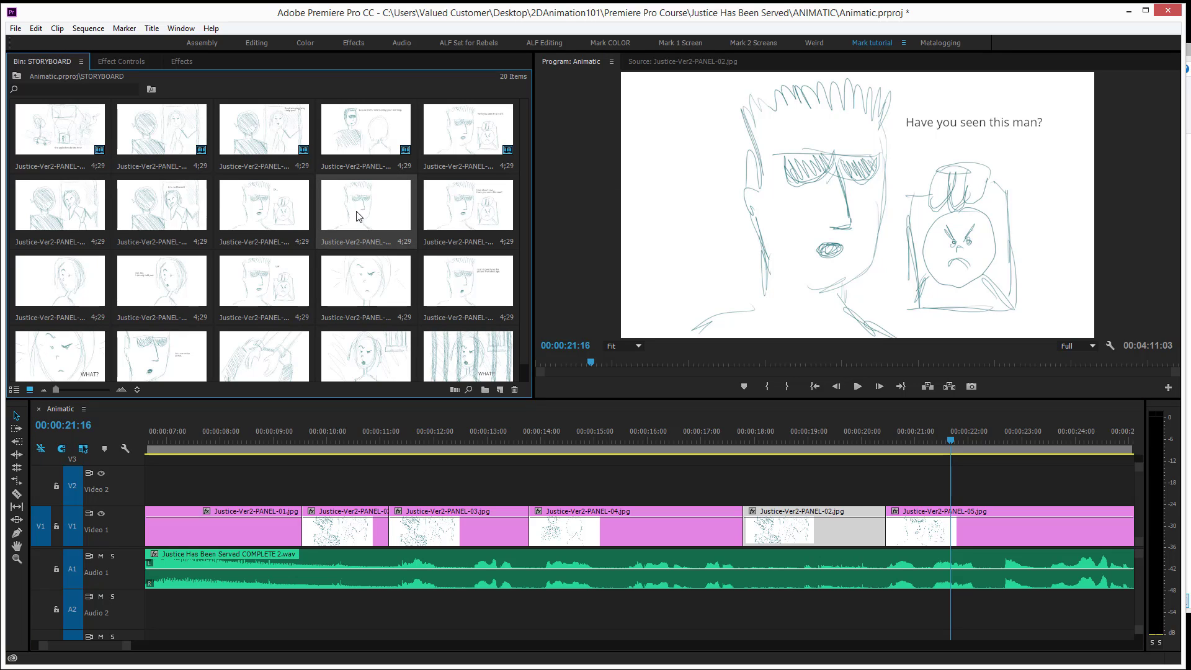
double_click(358, 216)
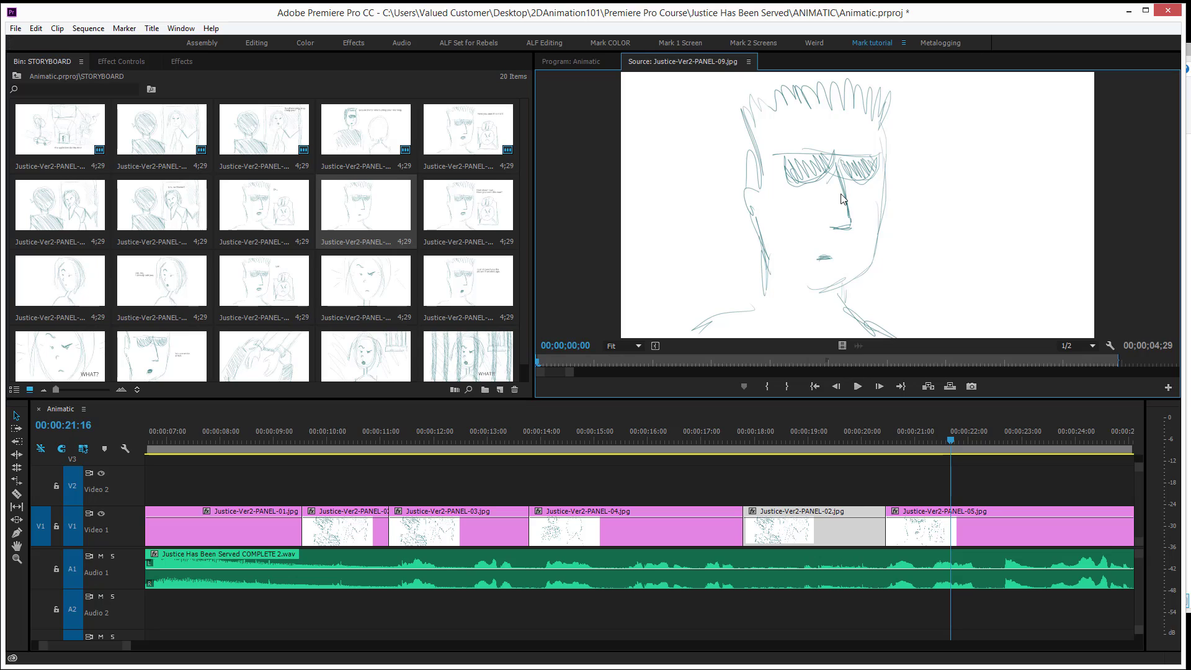
left_click_drag(358, 216, 885, 475)
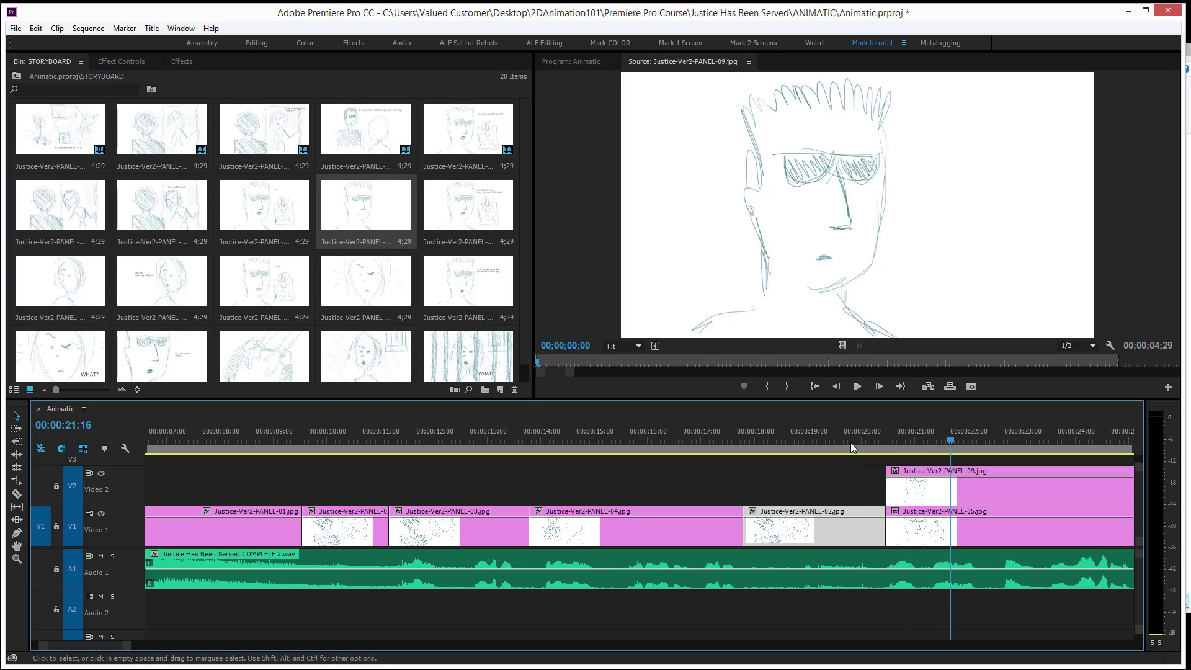
left_click(830, 438)
key("space")
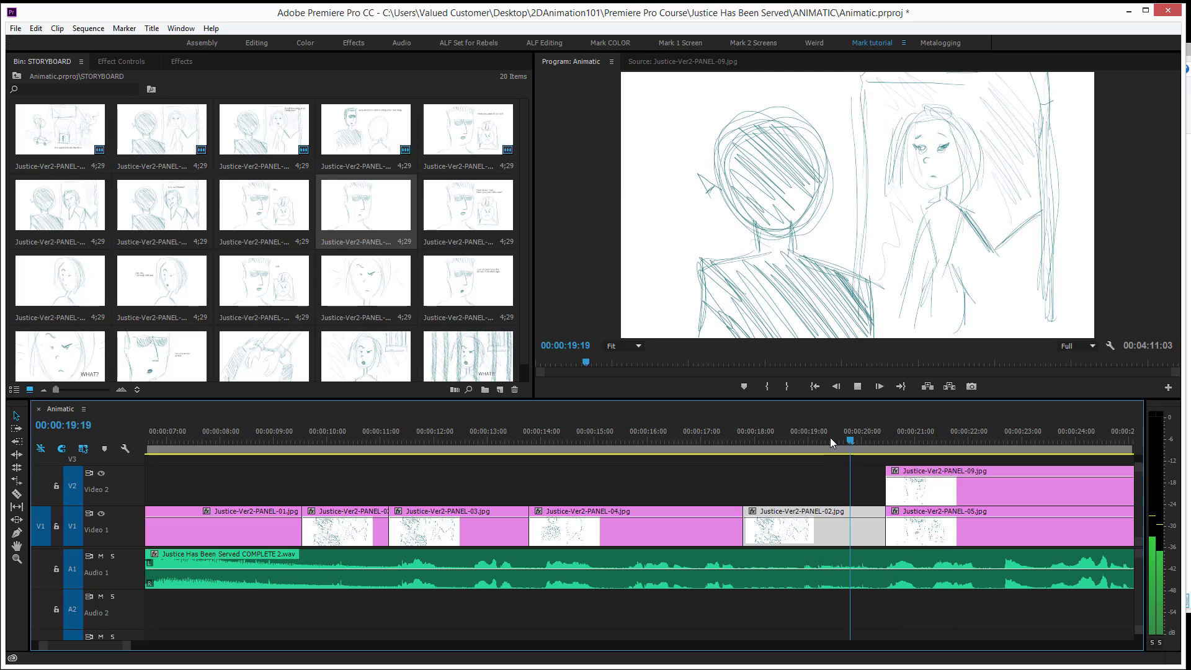
key("space")
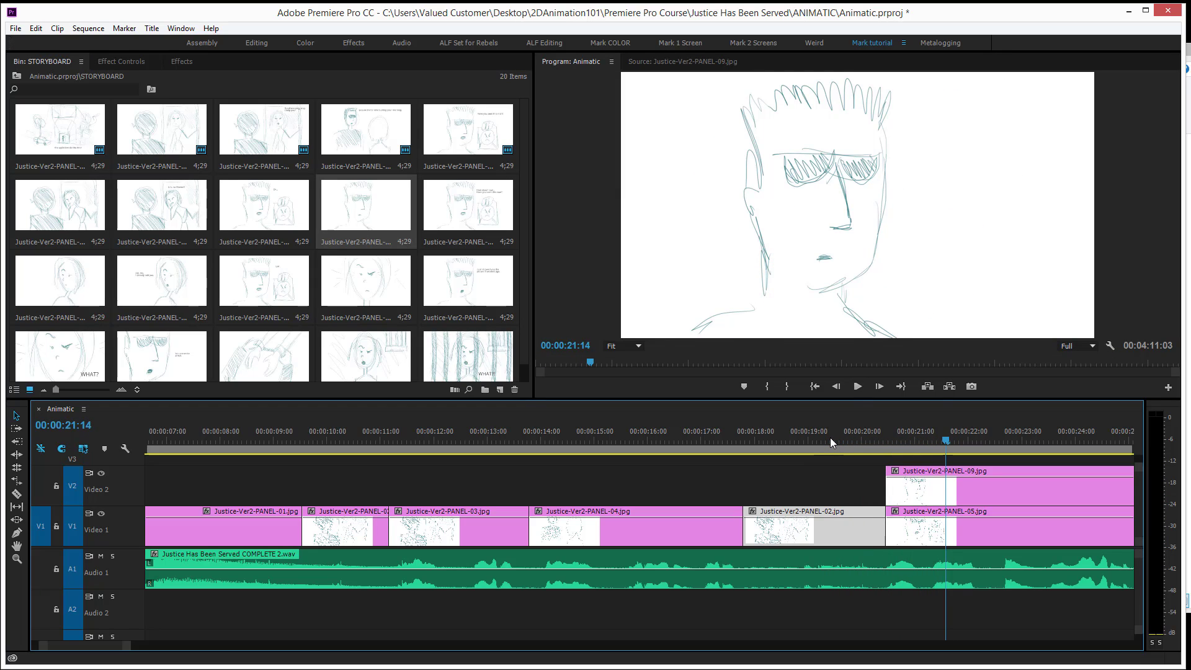
Split the Video 2 PANEL-09 clip at 00:00:21:09, delete its trailing part, and play back the transition into PANEL-05
left_click(892, 436)
key("space")
left_click(922, 436)
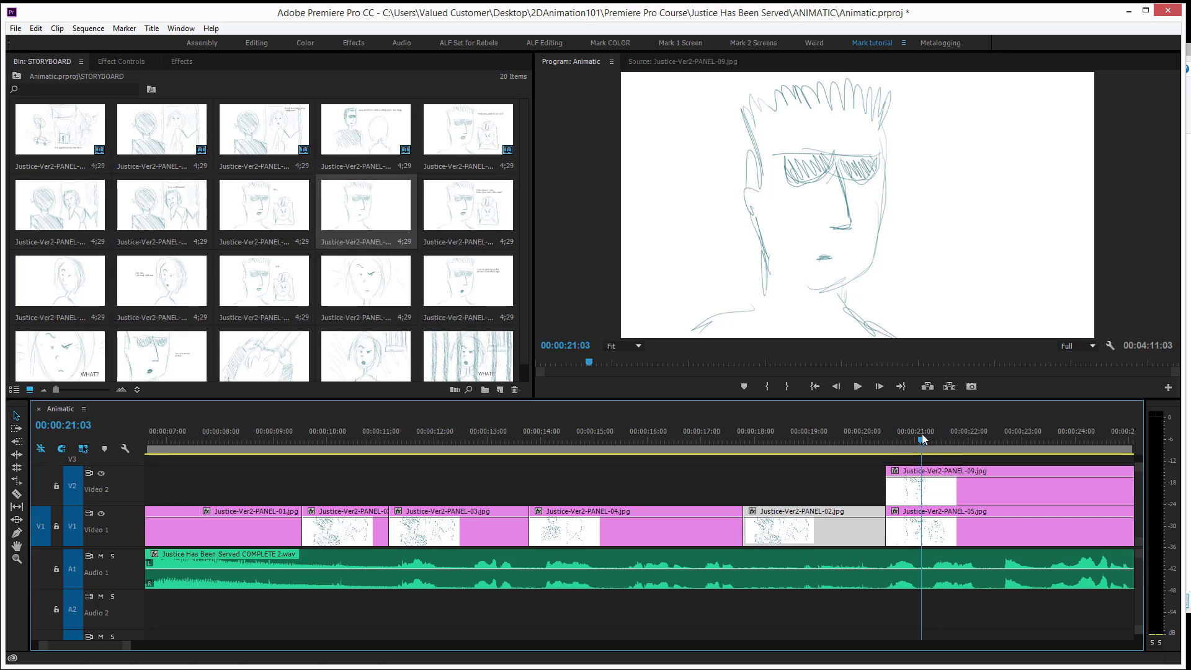
left_click(935, 439)
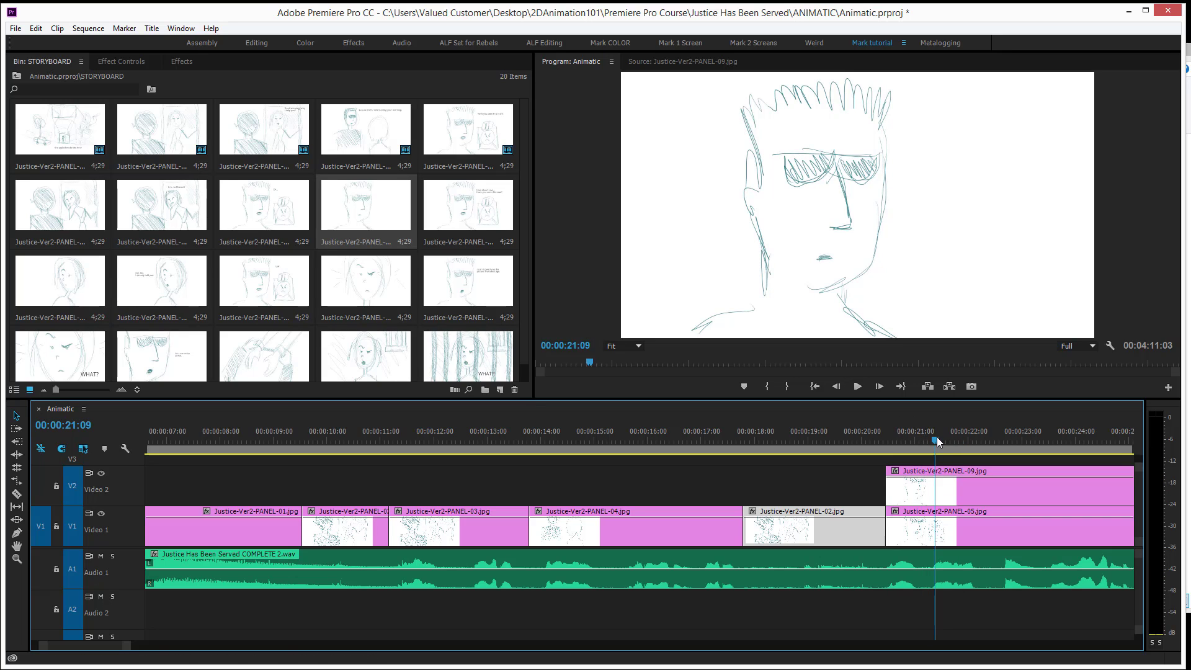
left_click(935, 490)
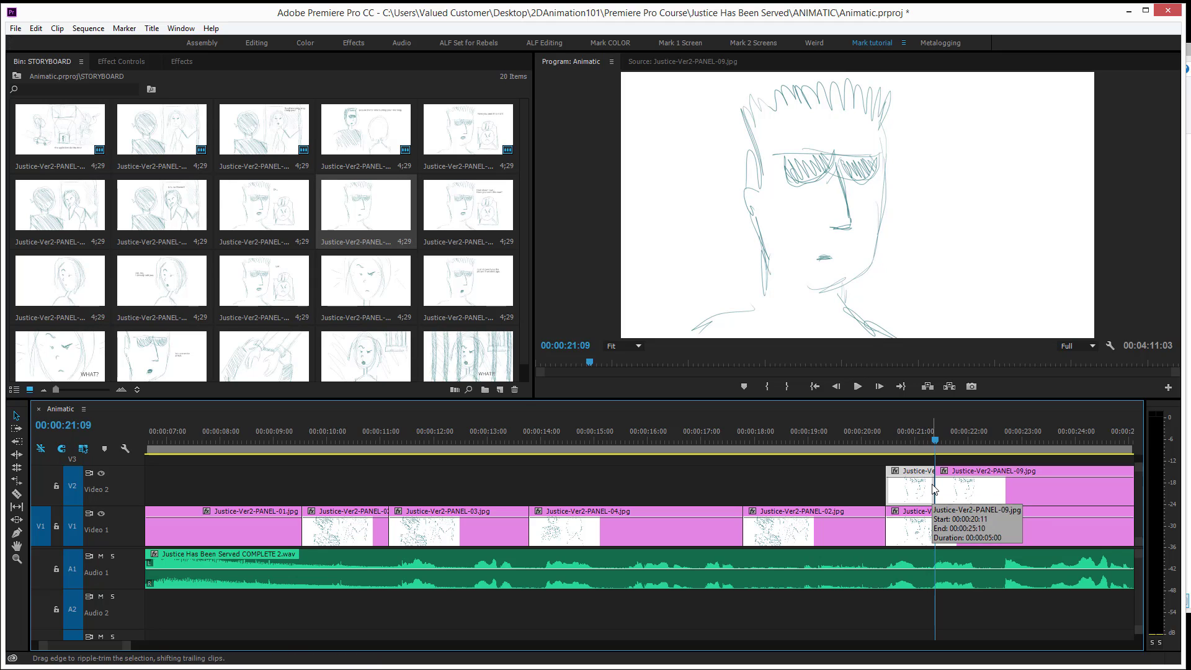
key("ctrl+k")
key("Delete")
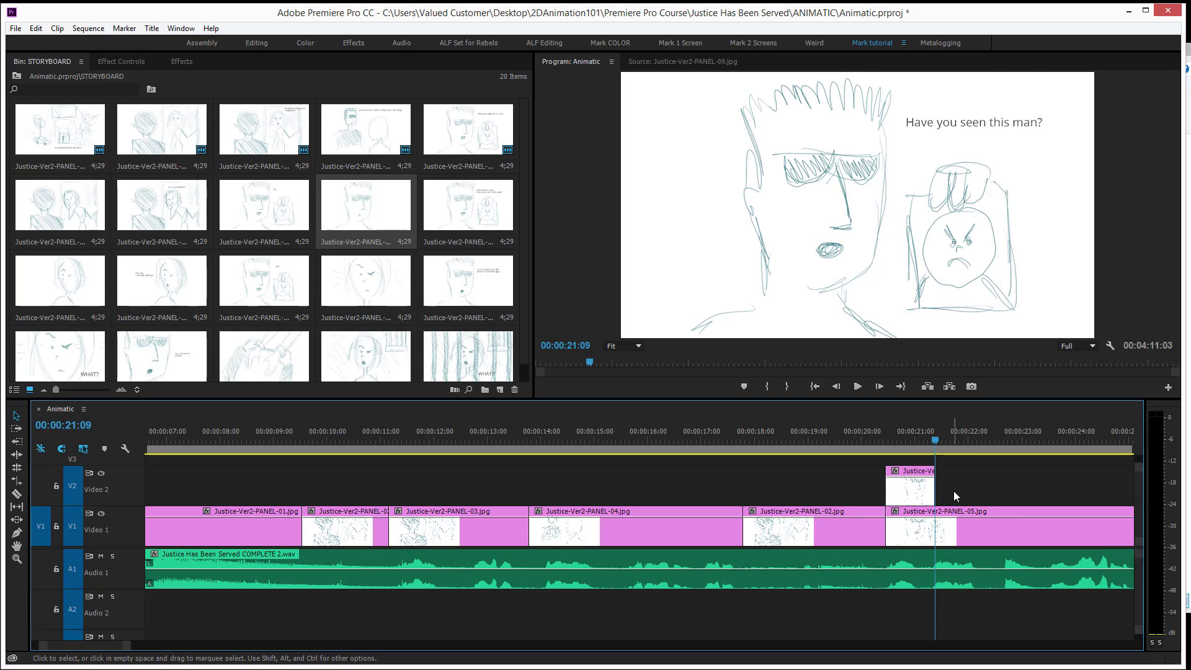
left_click(879, 429)
key("space")
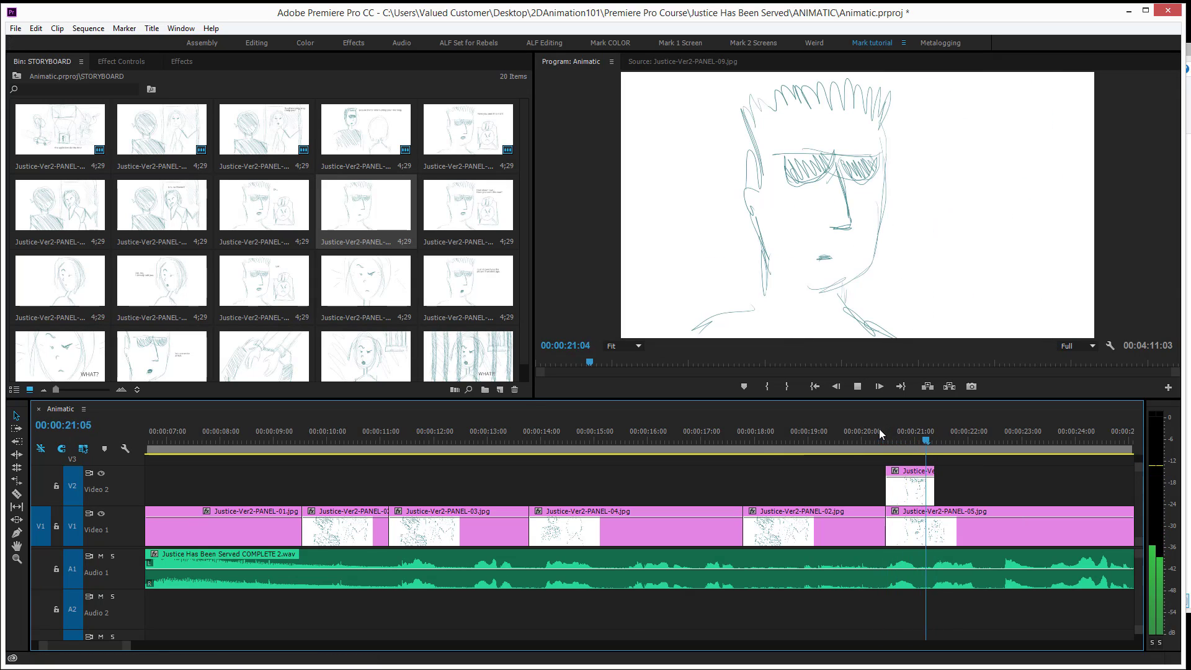
key("space")
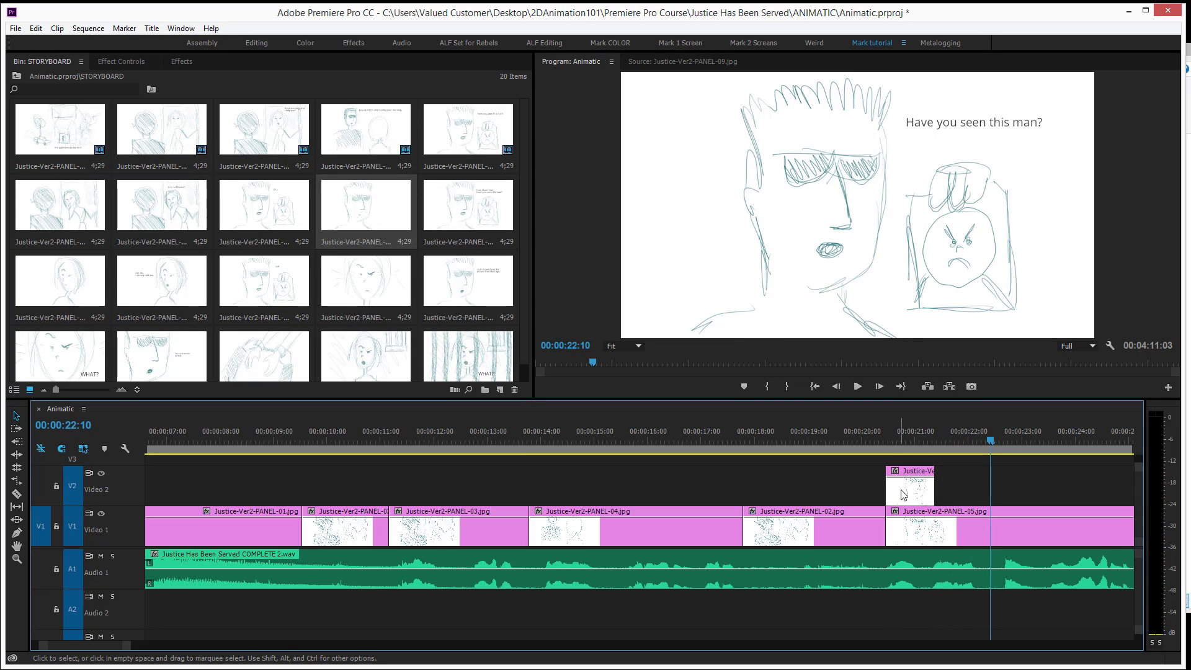
Move the shortened PANEL-09 clip down to Video 1 between PANEL-02 and PANEL-05 and play back the result
left_click_drag(906, 496, 907, 526)
left_click(873, 441)
key("space")
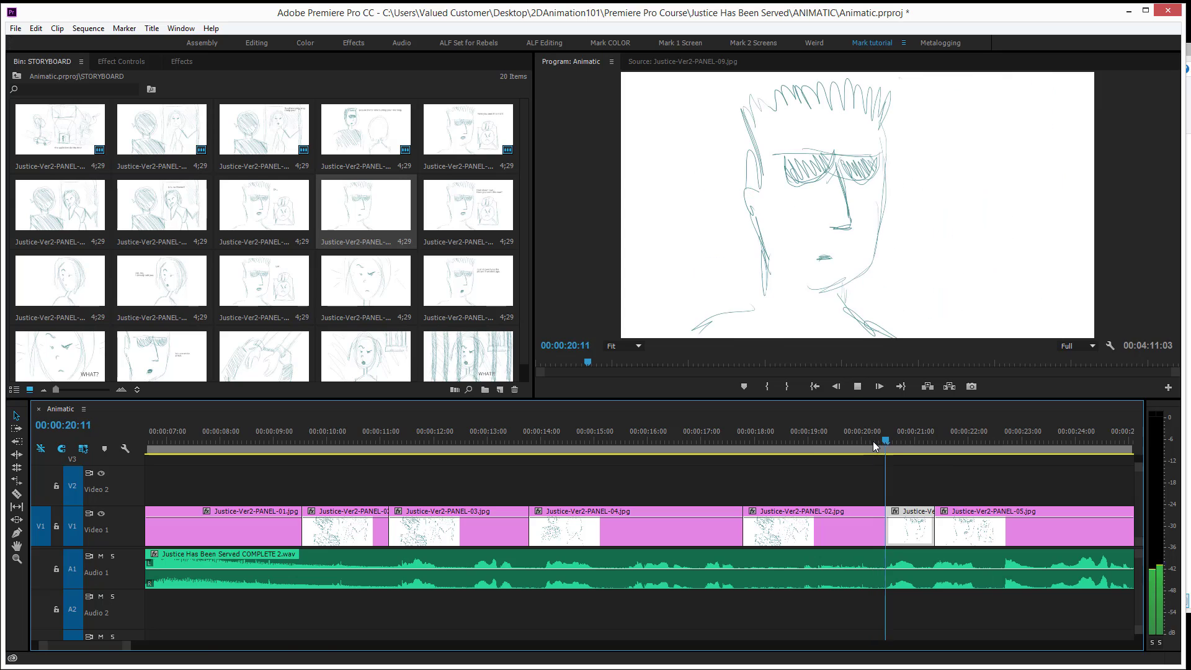
key("space")
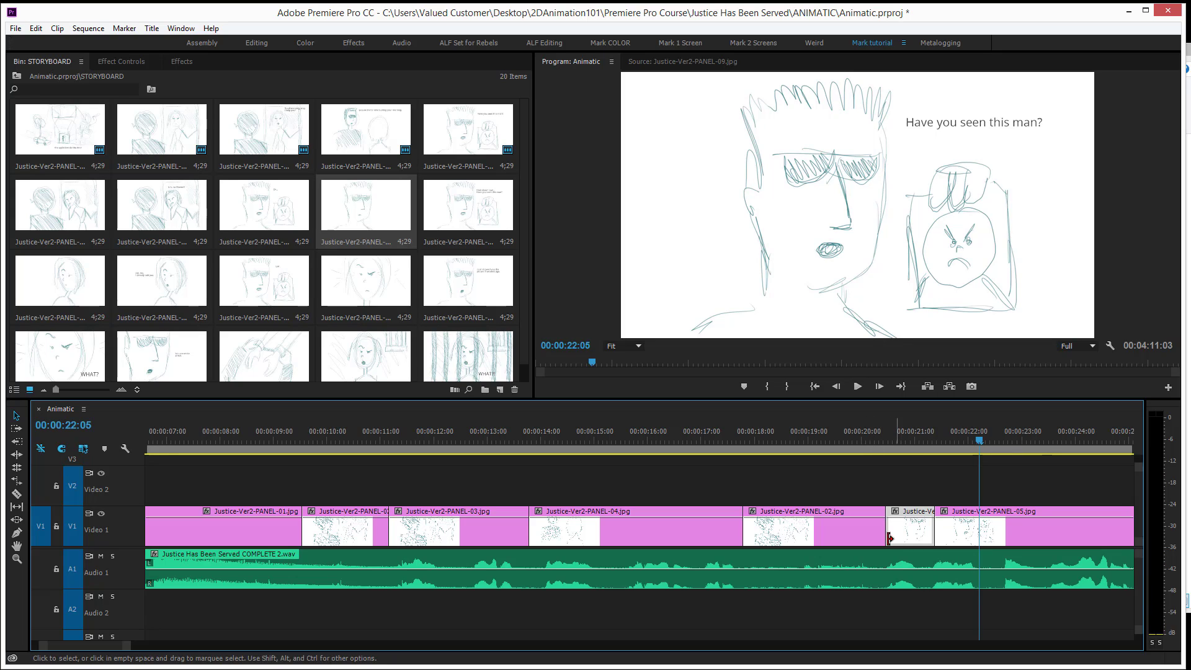
Try to extend the start of the PANEL-09 clip earlier over PANEL-02 on Video 1 and undo the trim
mouse_move(877, 532)
left_mouse_down()
mouse_move(867, 528)
mouse_move(891, 530)
mouse_move(874, 527)
left_mouse_up()
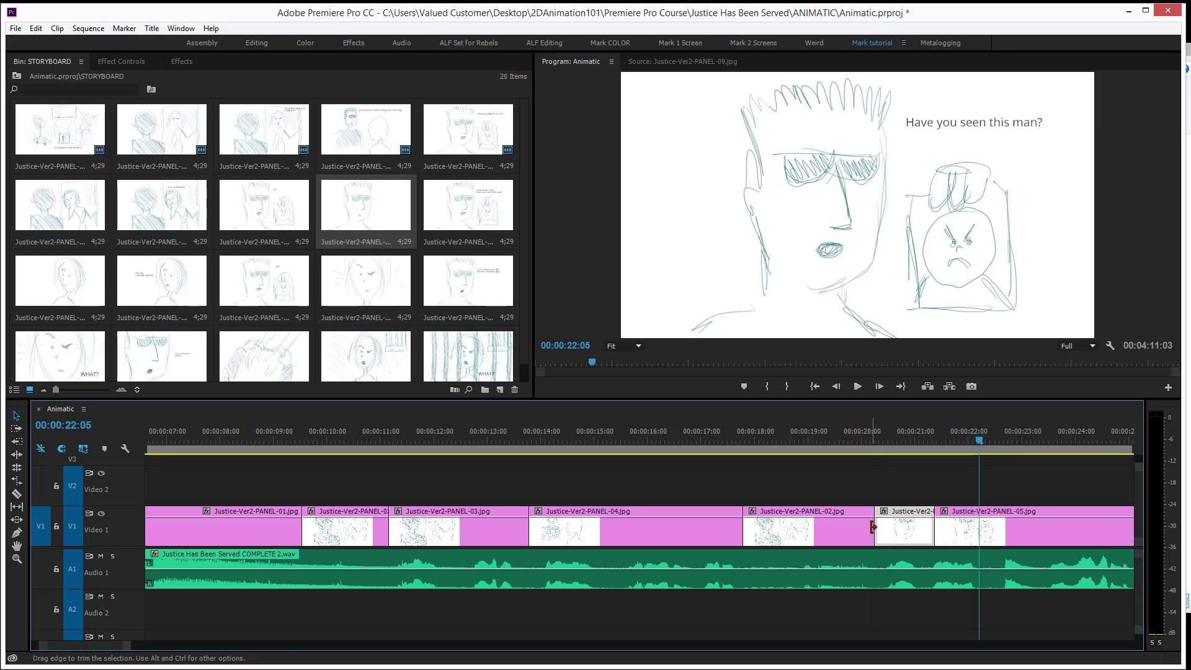
key("ctrl+z")
key("ctrl+z")
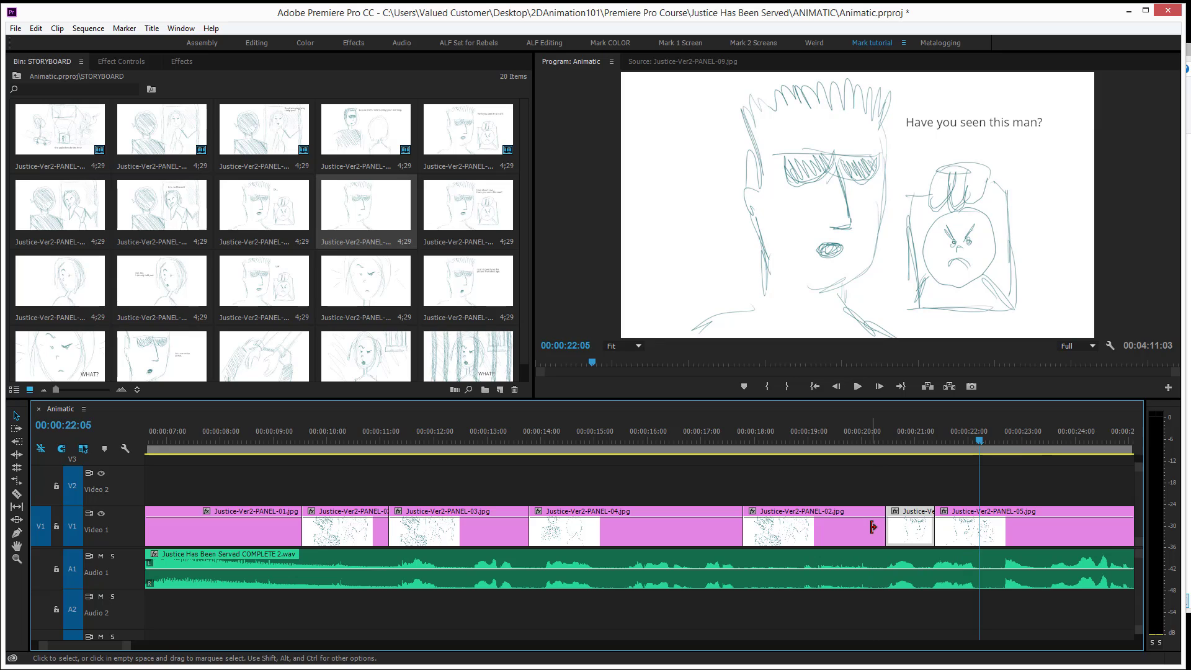
Roll the cut between PANEL-02 and PANEL-09 earlier to about 20.1 seconds, play back the timing, and return to the Selection tool
key("n")
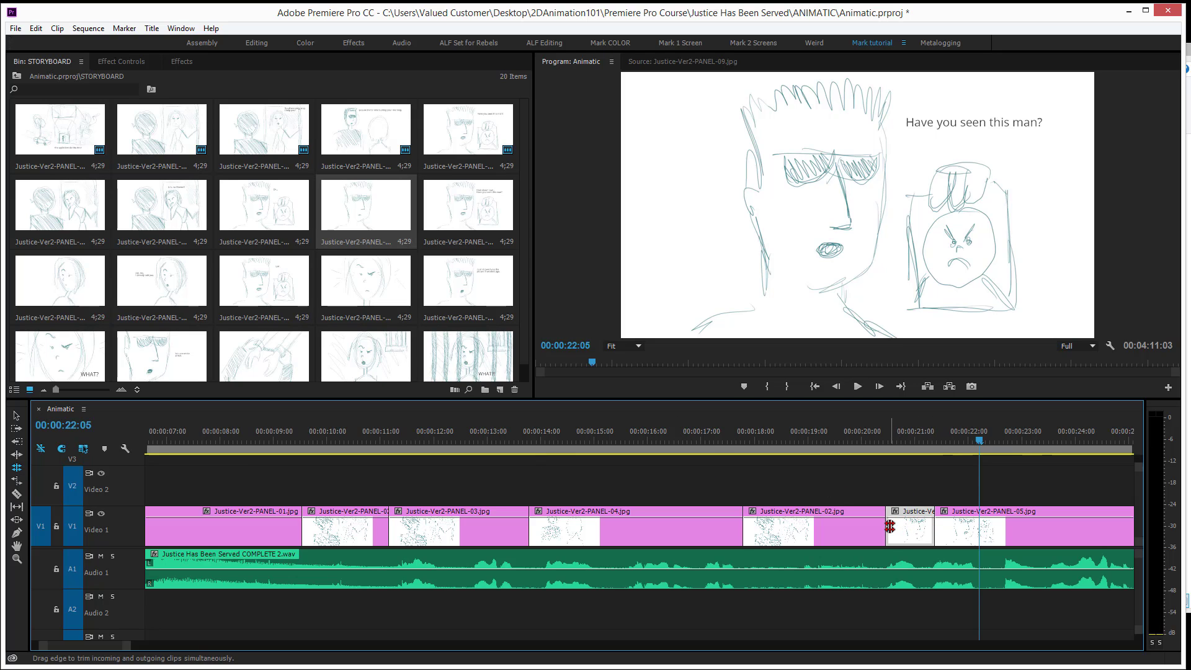
mouse_move(894, 525)
left_mouse_down()
mouse_move(847, 529)
mouse_move(876, 532)
left_mouse_up()
left_click_drag(867, 534, 868, 533)
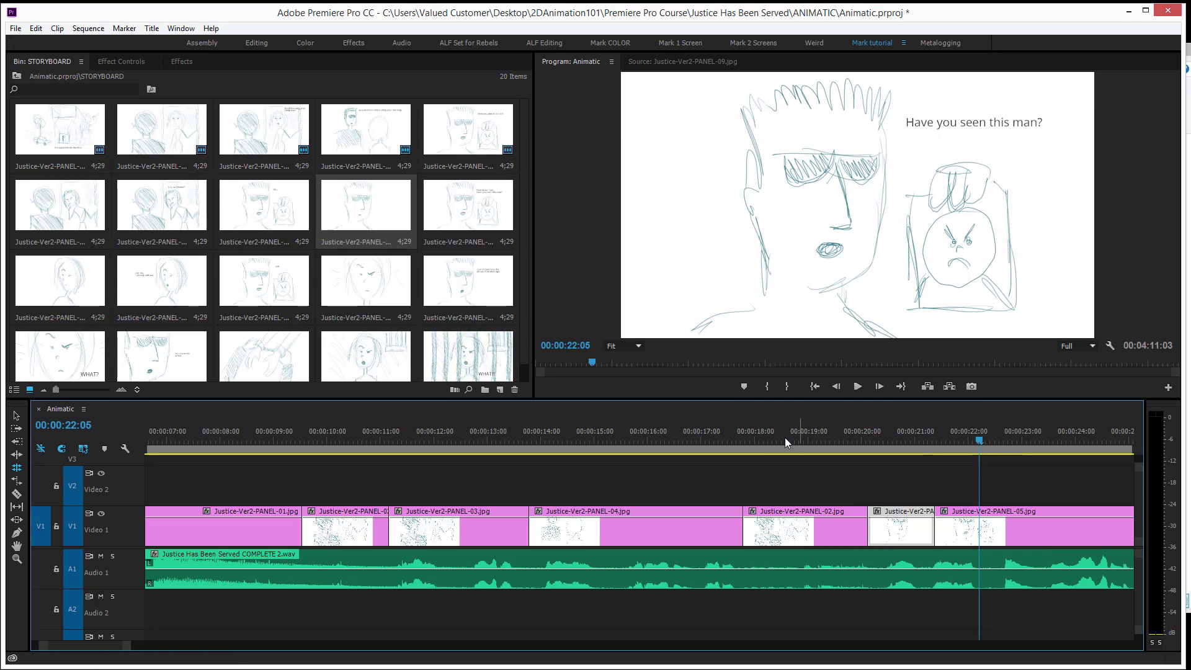
left_click(767, 437)
key("space")
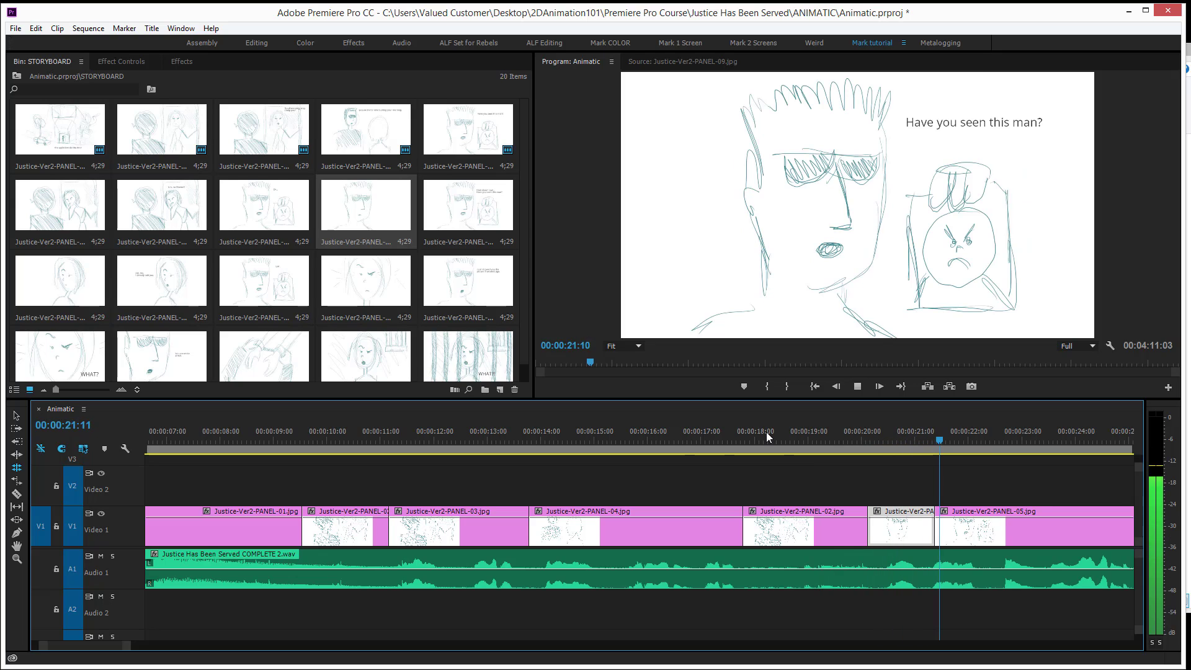
key("space")
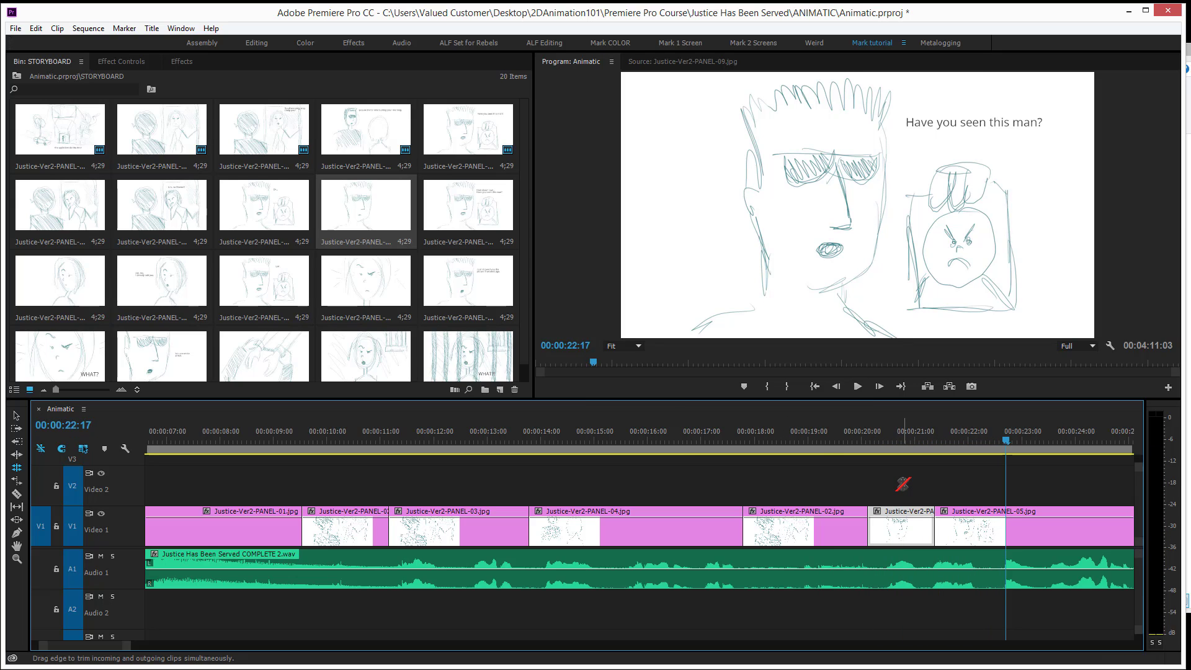
left_click(15, 417)
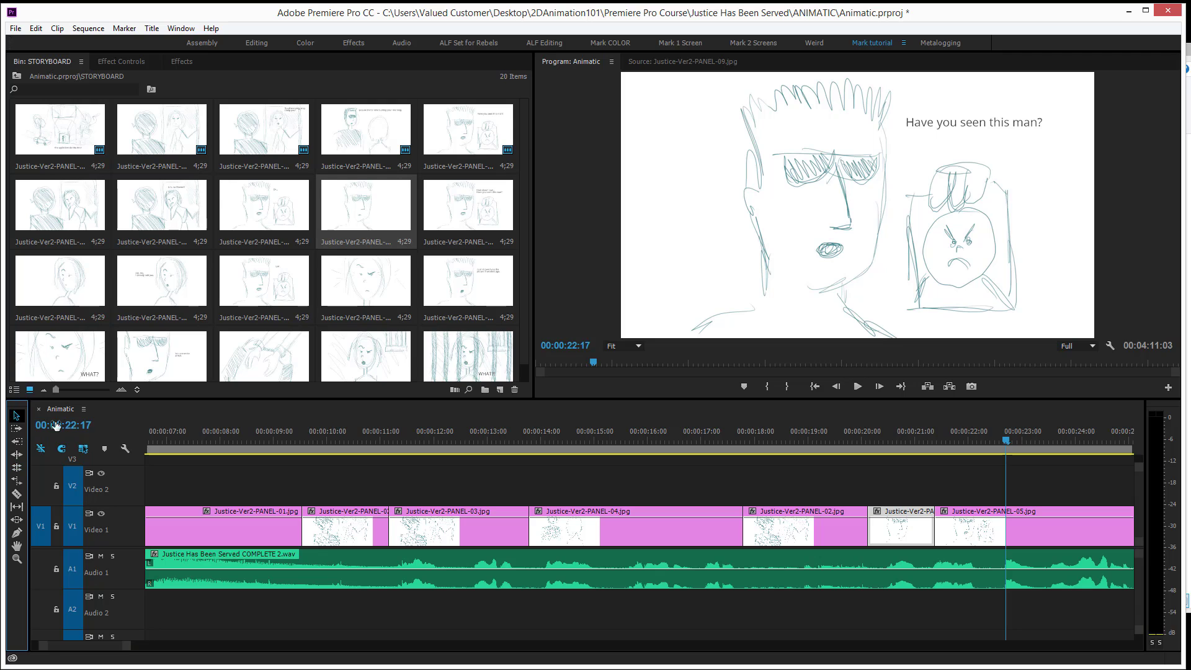
Play the dialogue through to 00:00:22:15 and place Justice-Ver2-PANEL-06.jpg on Video 1 there, right after PANEL-05
left_click(703, 428)
key("space")
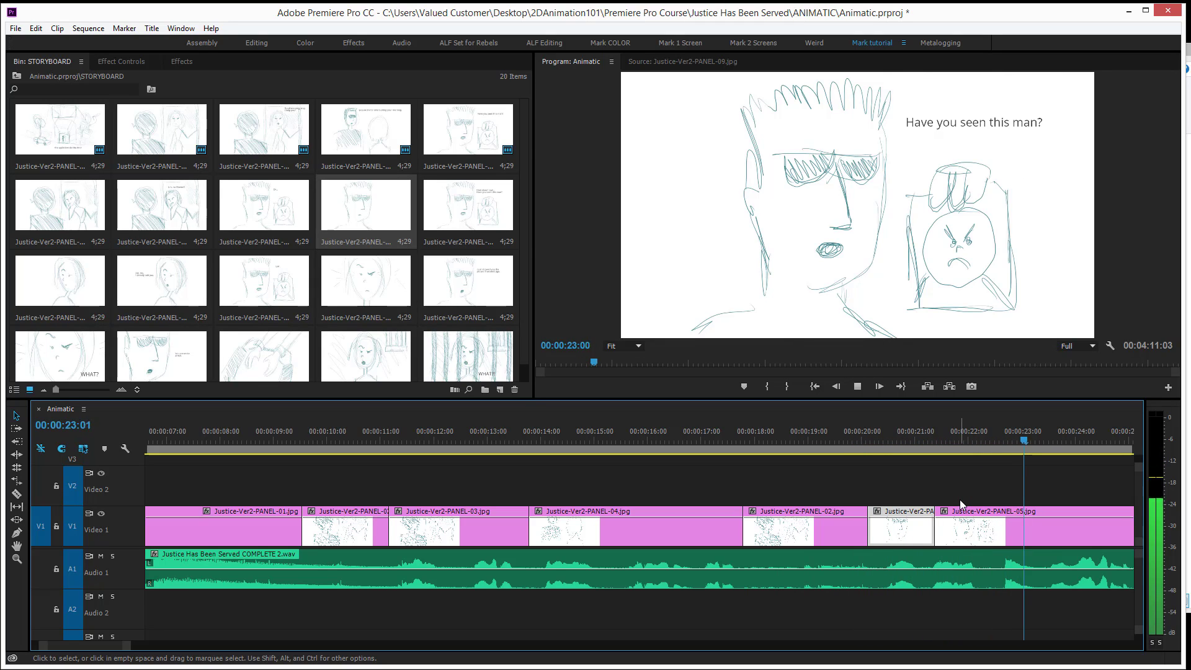
left_click(907, 430)
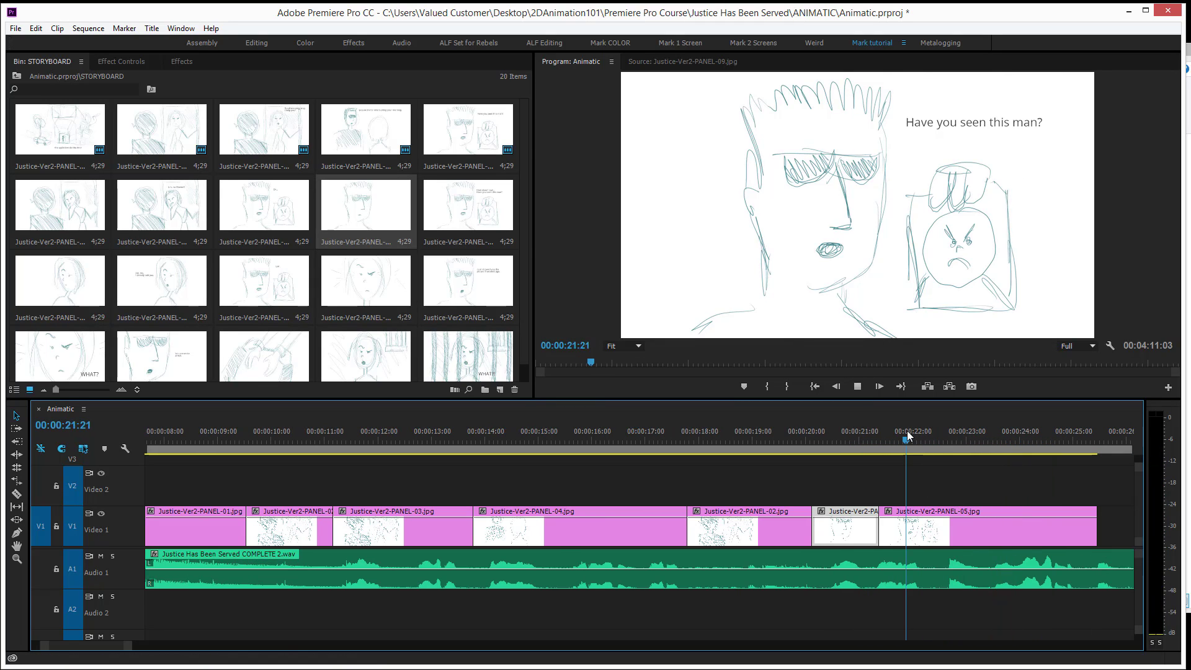
key("space")
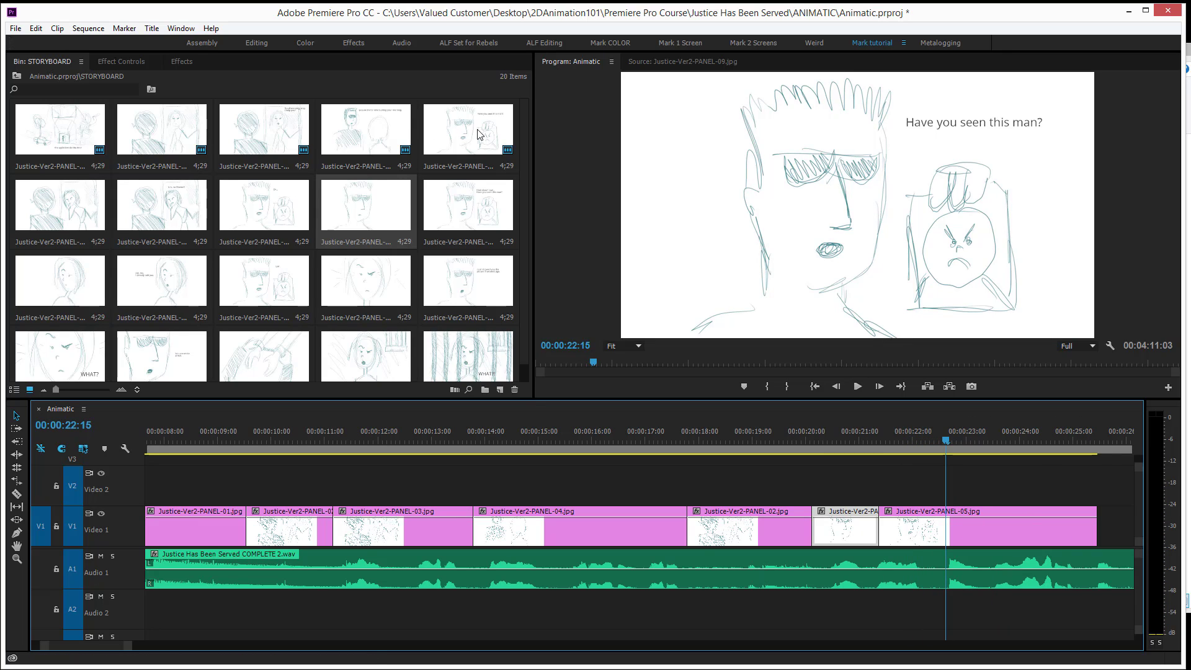
left_click_drag(26, 217, 954, 533)
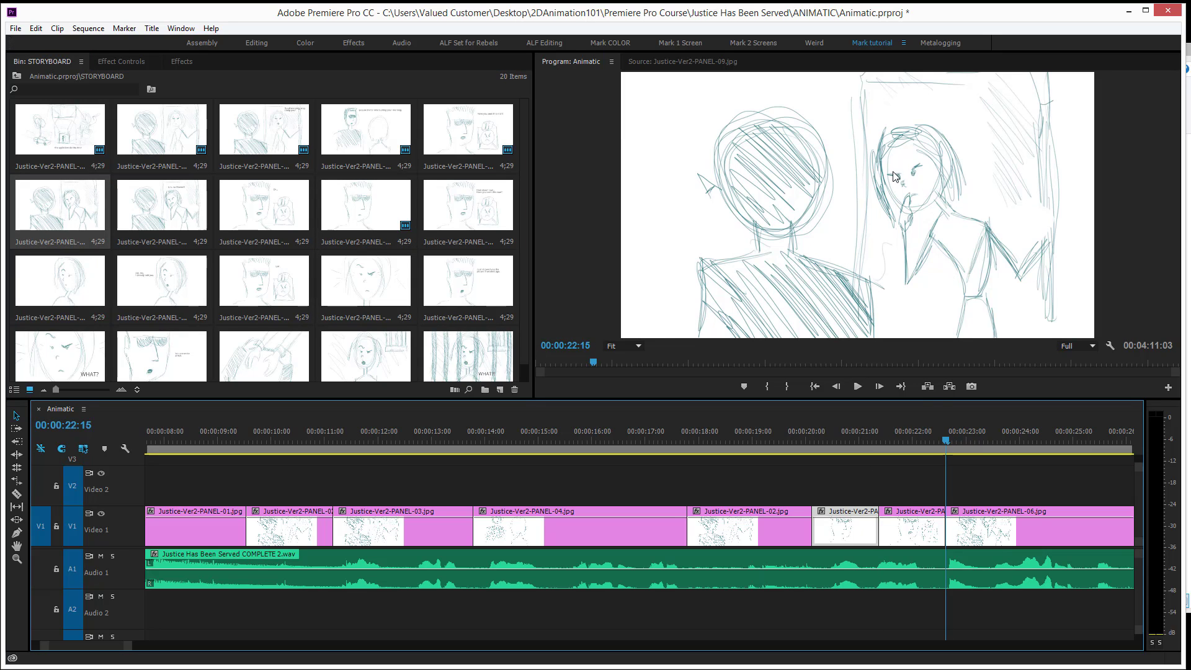
Play back into PANEL-06, stop at 00:00:23:11, and place Justice-Ver2-PANEL-07.jpg on Video 1 at that point
left_click(892, 439)
key("space")
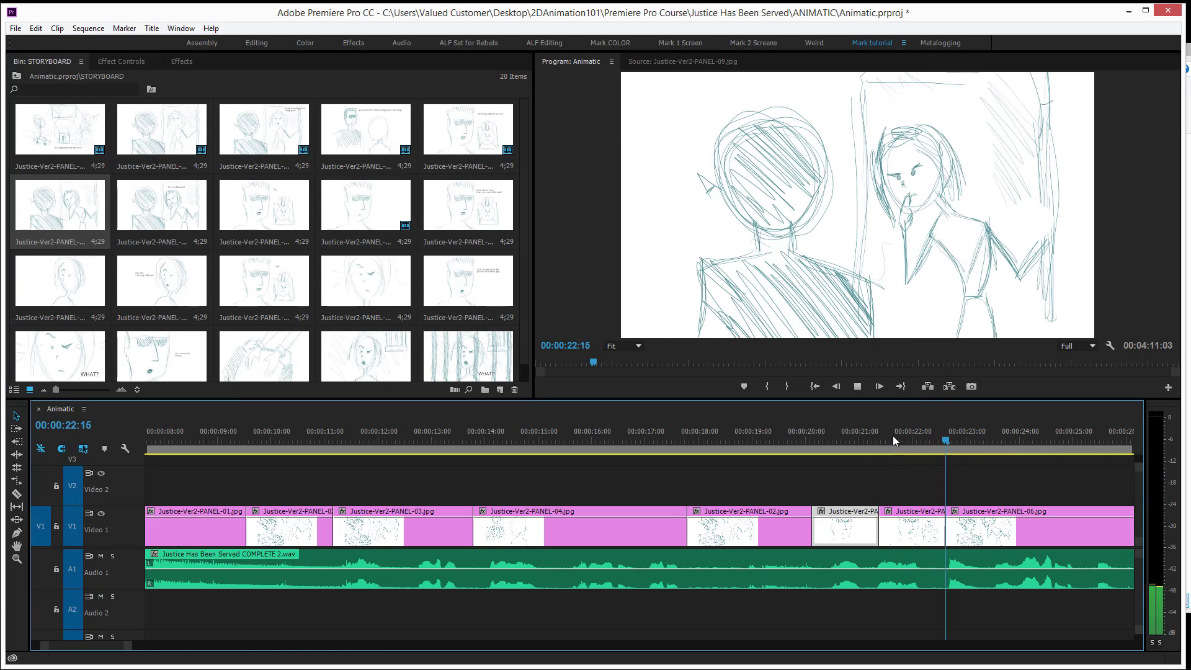
key("space")
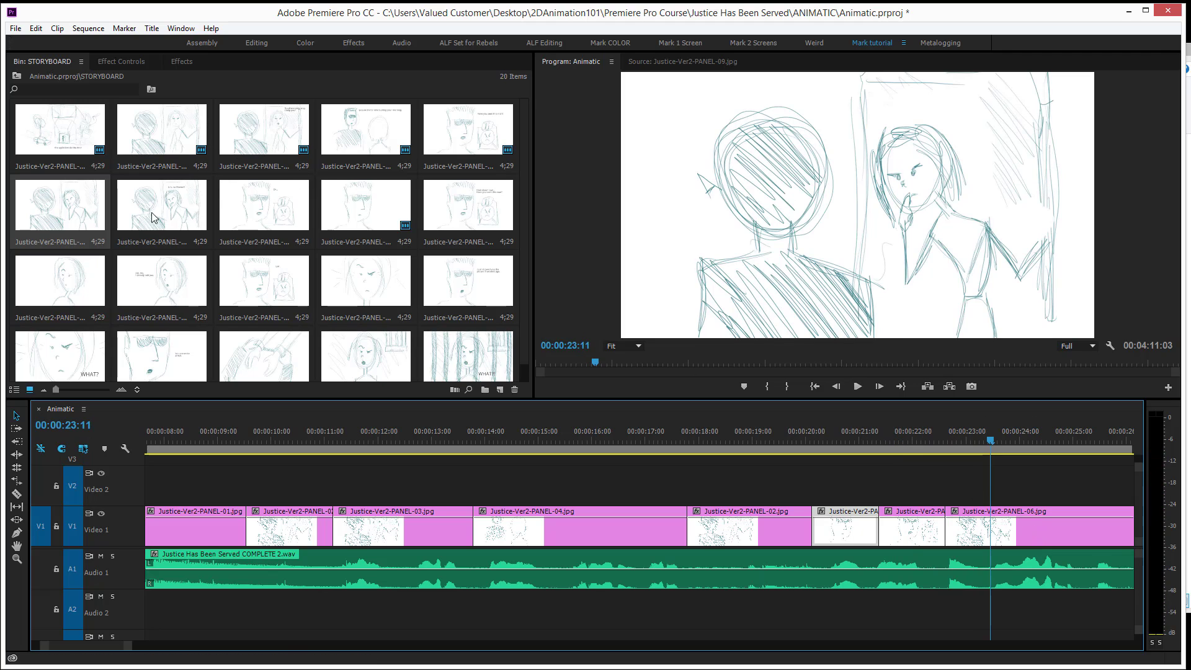
left_click_drag(175, 209, 996, 527)
Play through PANEL-07, stop at 00:00:25:07, and place Justice-Ver2-PANEL-08.jpg on Video 1 at that point
left_click(923, 433)
key("space")
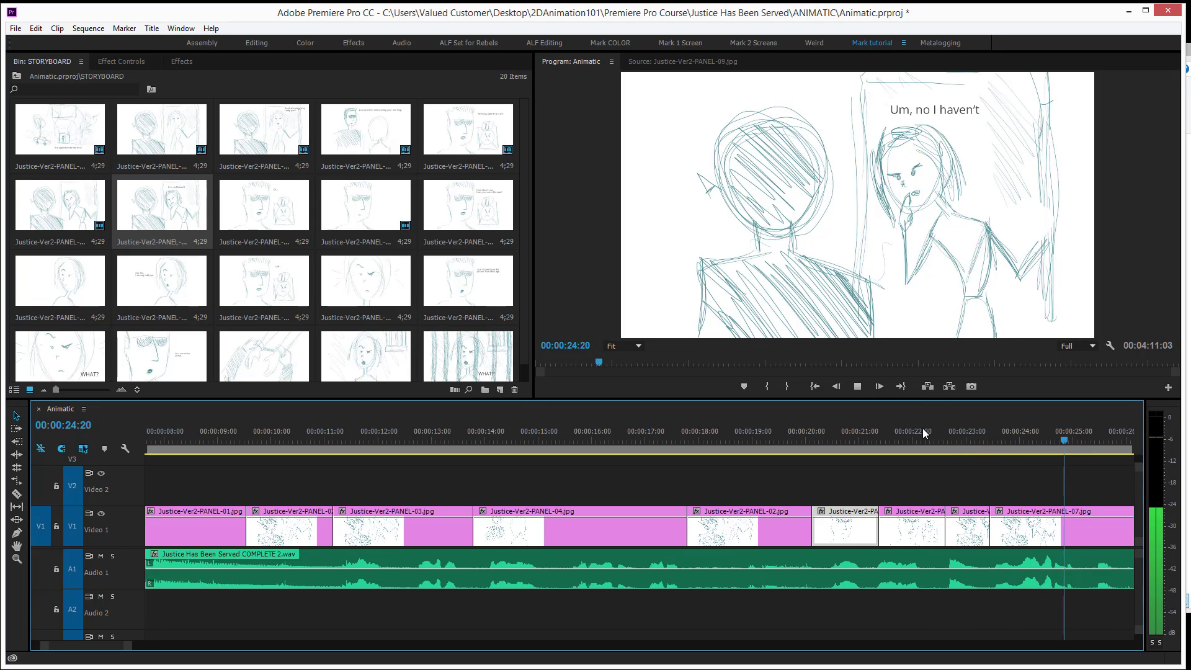
key("space")
scroll(351, 478, "up", 2)
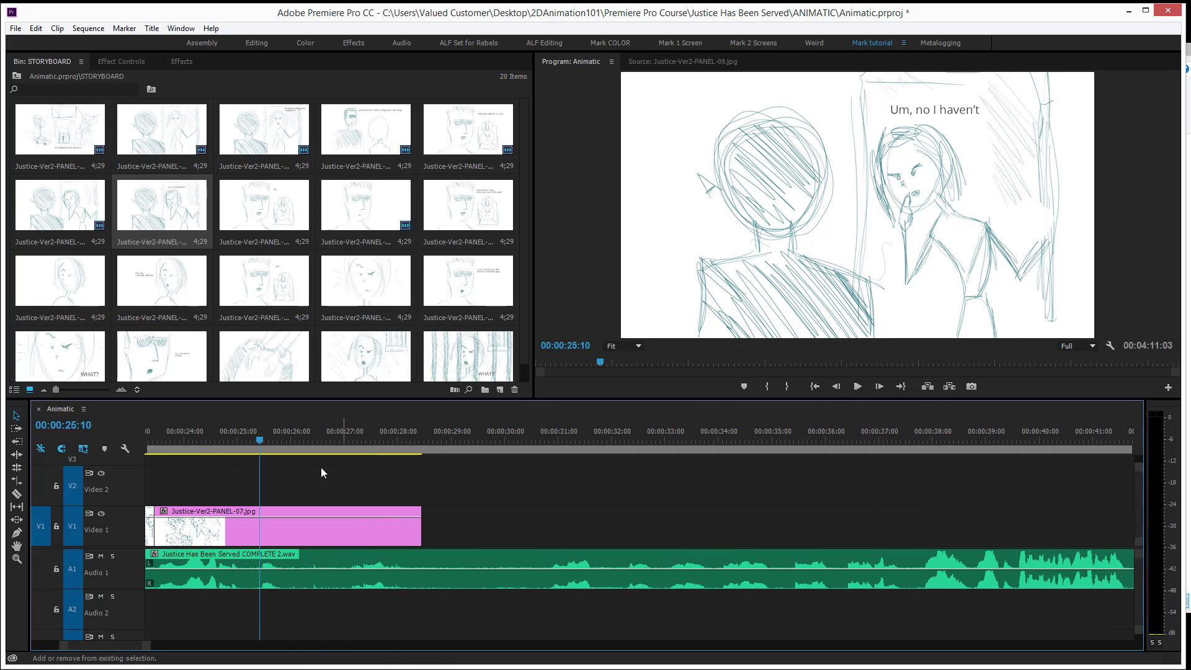
left_click(200, 432)
key("space")
key("space")
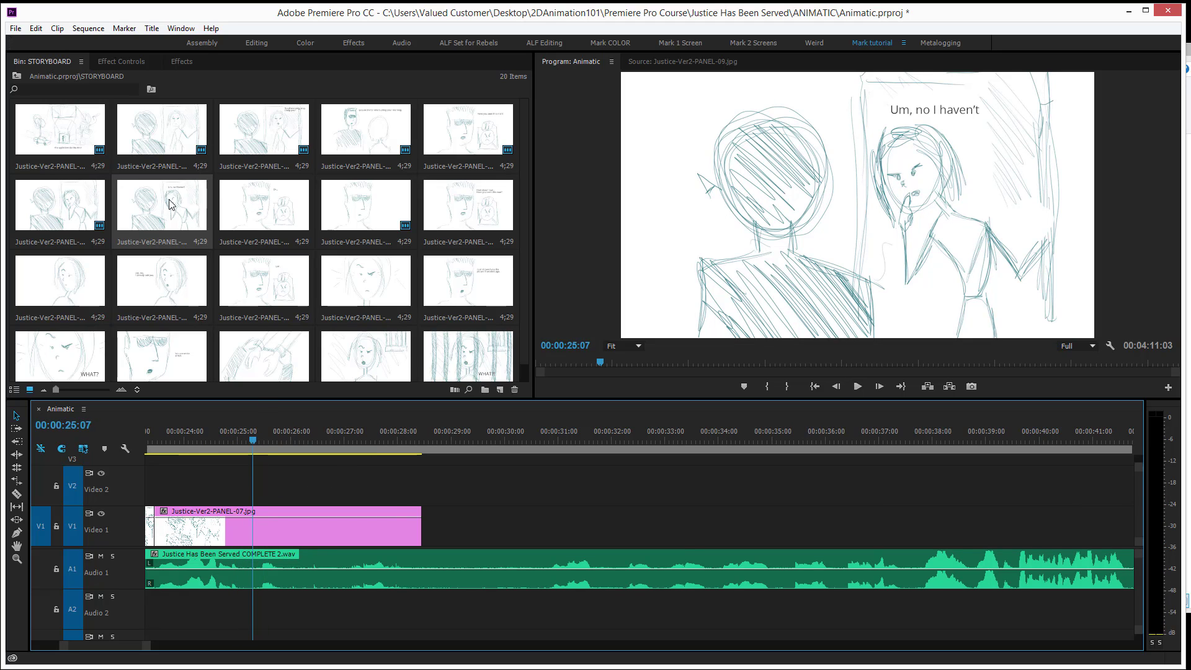
left_click_drag(267, 210, 257, 524)
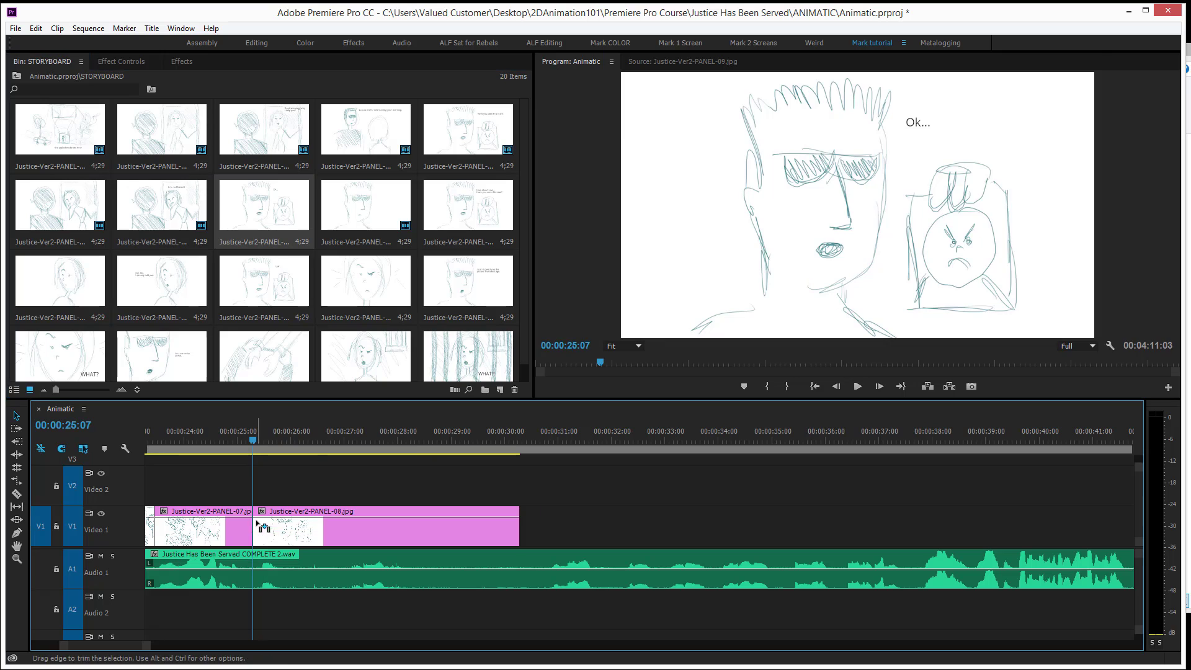
Play back the transition from PANEL-07 into PANEL-08 against the dialogue and select PANEL-09 in the storyboard bin
left_click(221, 428)
key("space")
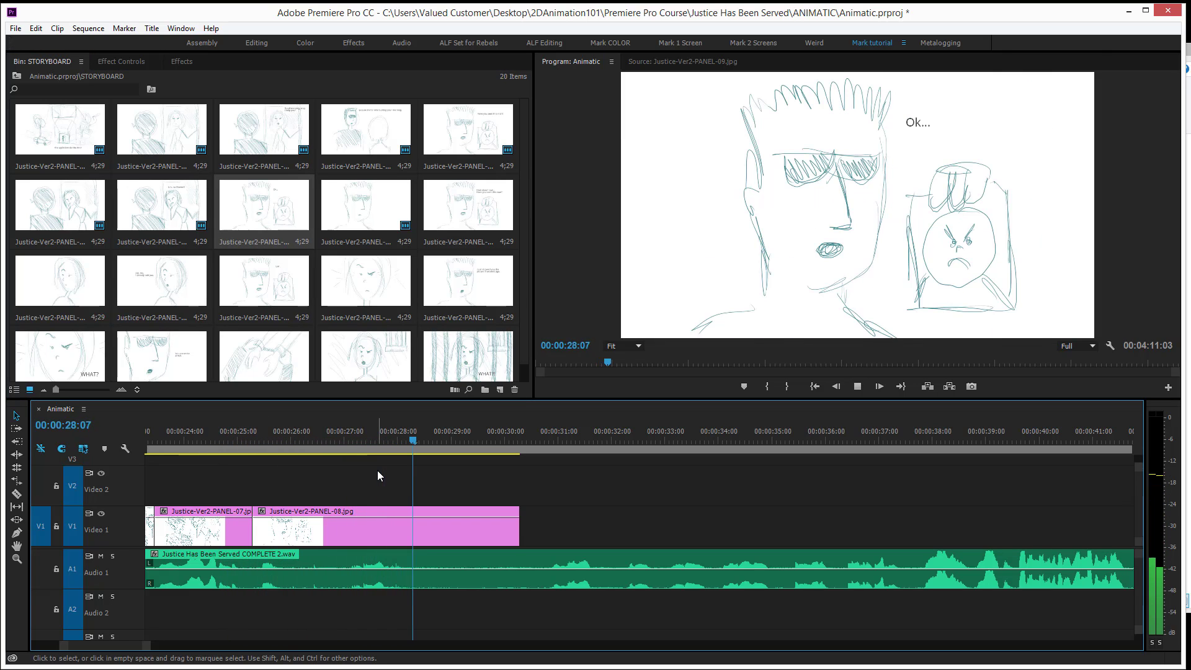
key("space")
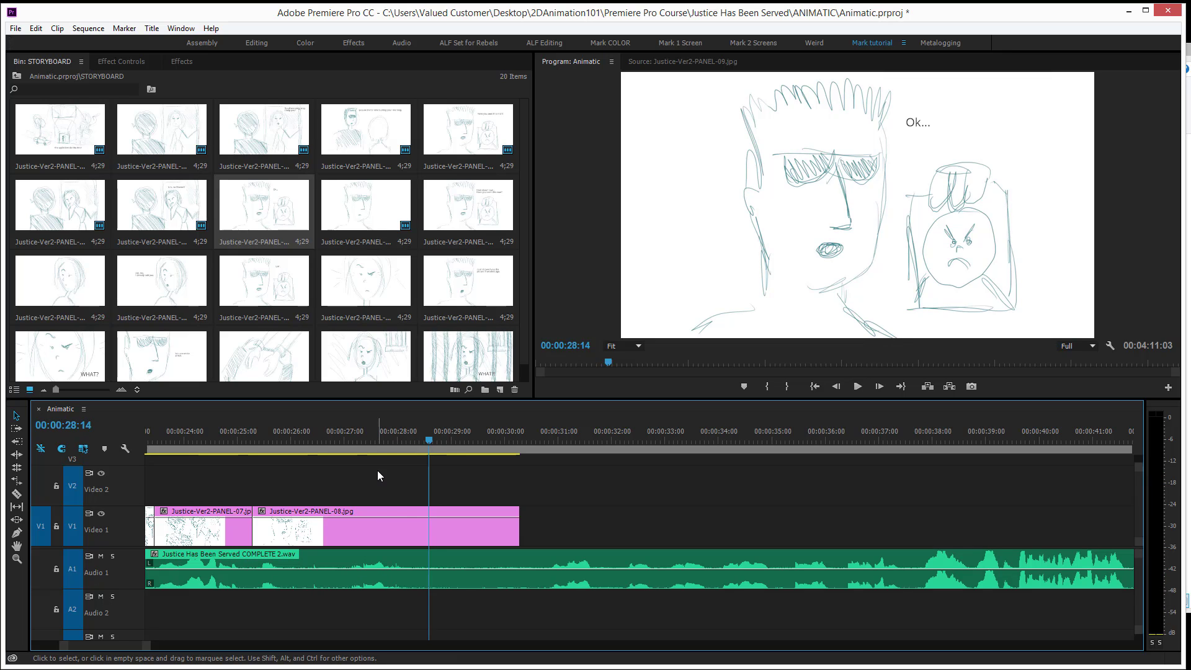
left_click(397, 210)
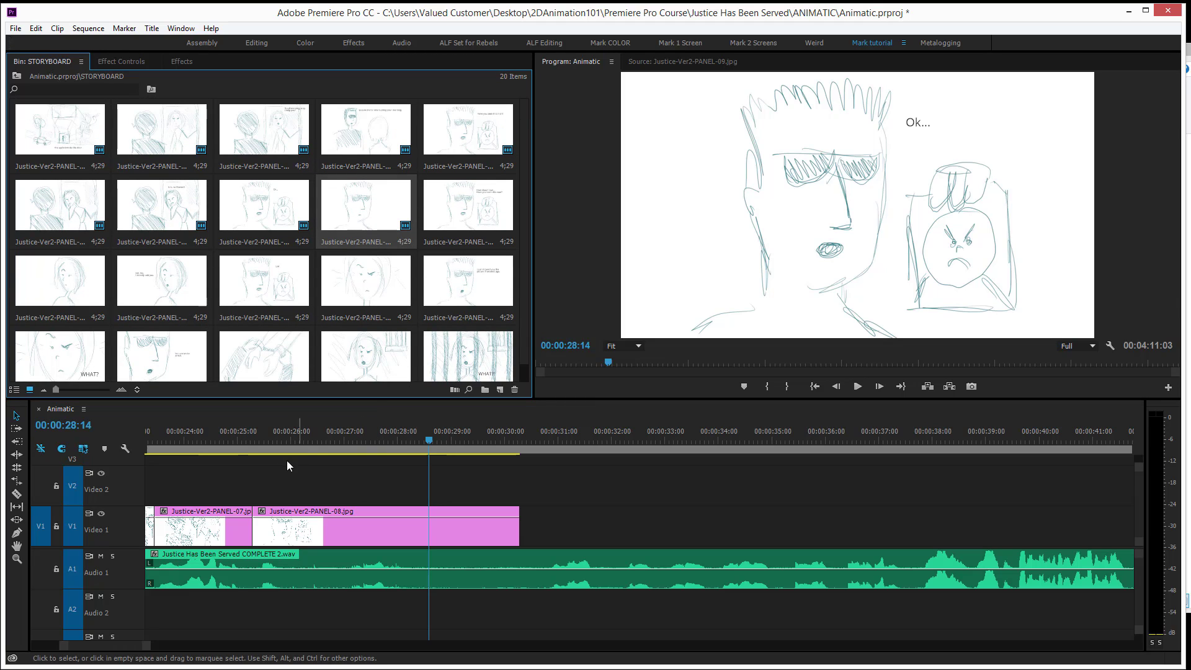
left_click(218, 434)
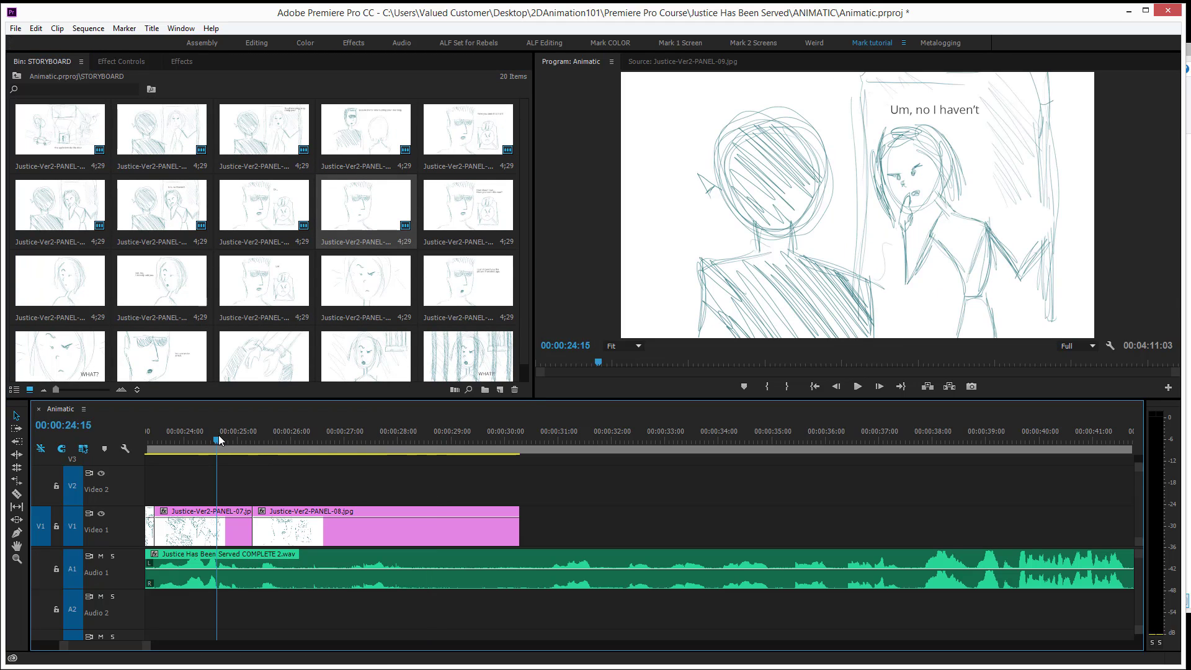
key("space")
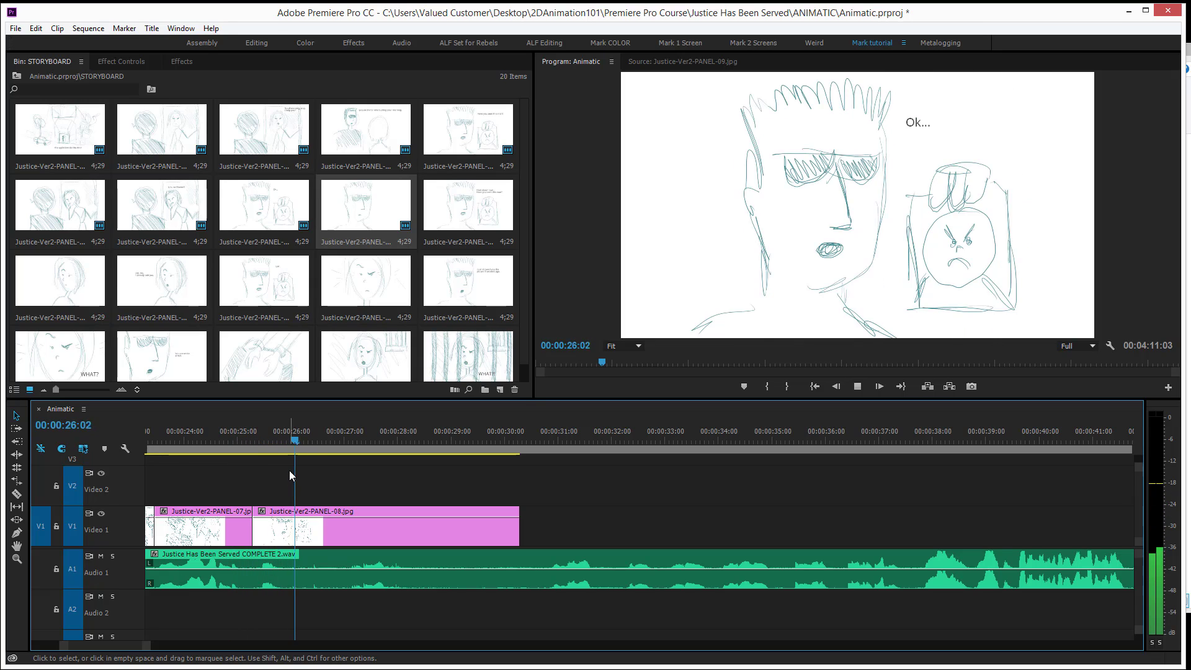
key("space")
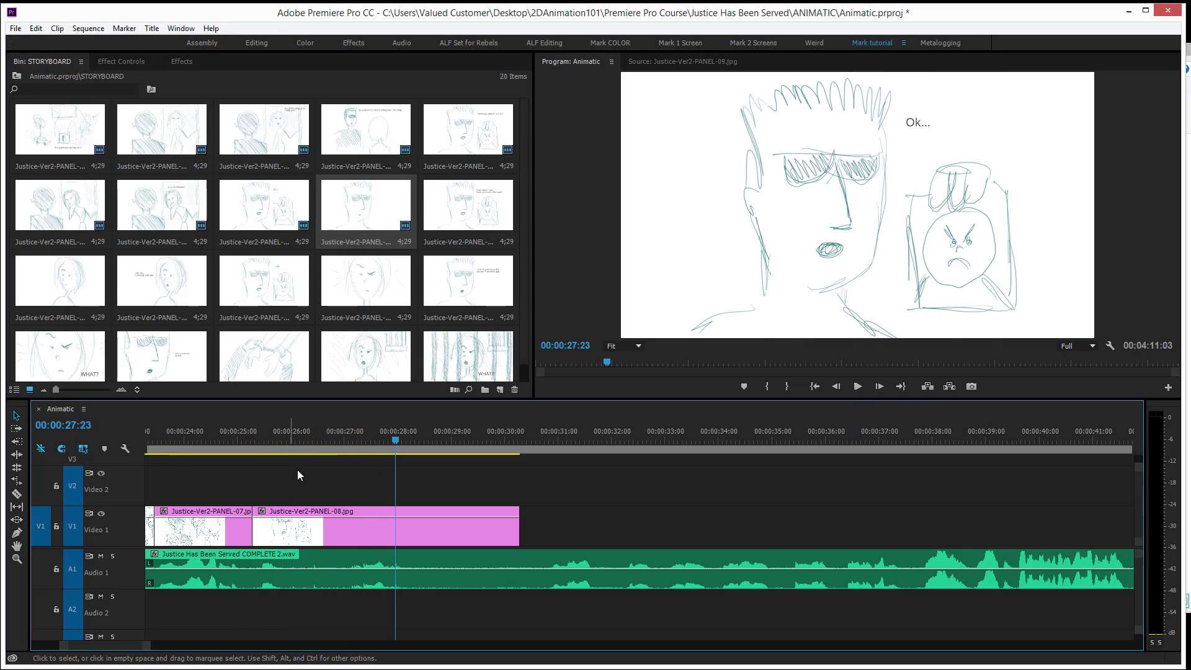
Replay the end of PANEL-08's dialogue, stop at 00:00:27:11, and place Justice-Ver2-PANEL-09.jpg on Video 1 there
left_click(353, 441)
key("space")
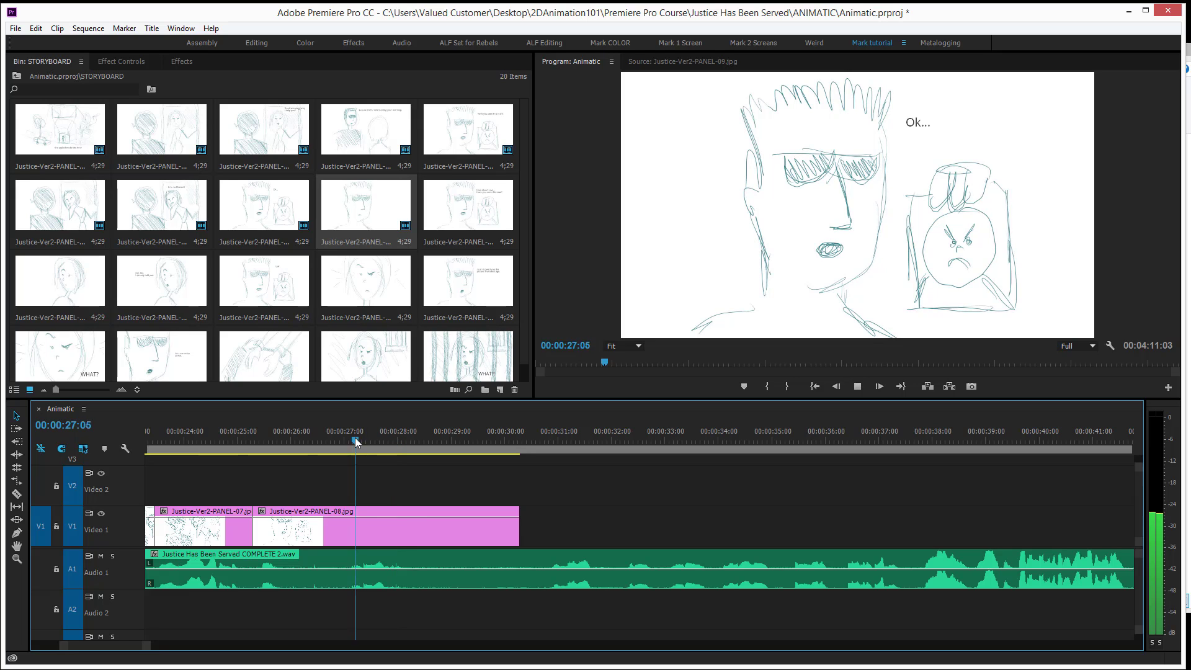
key("space")
left_click(340, 441)
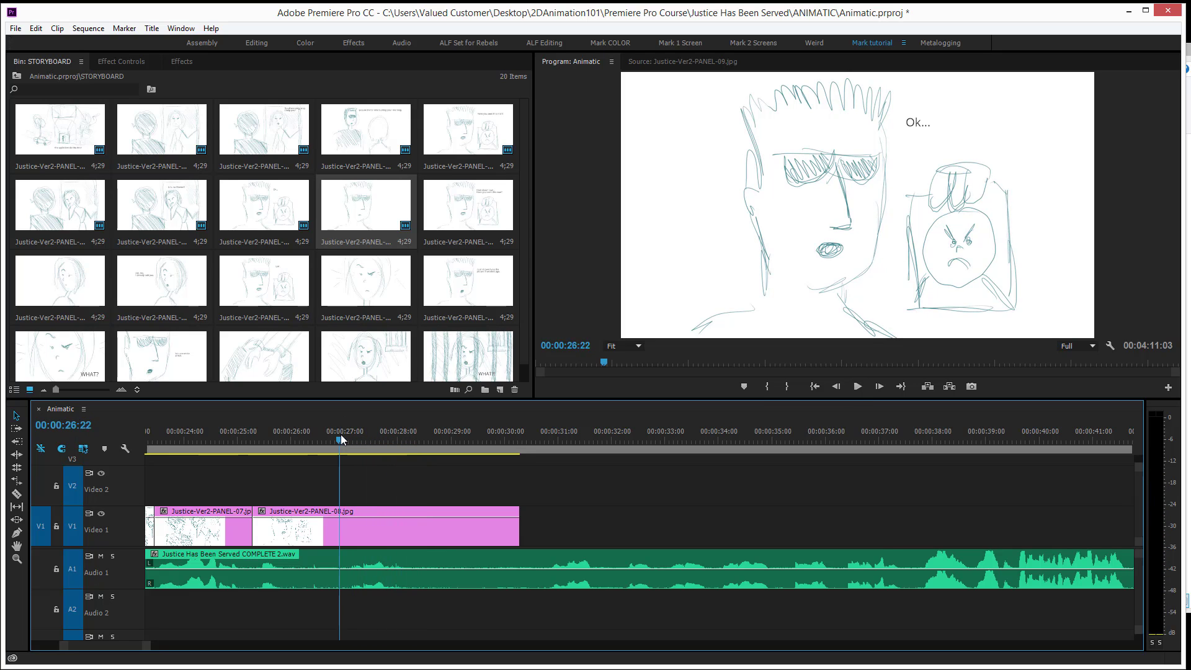
key("space")
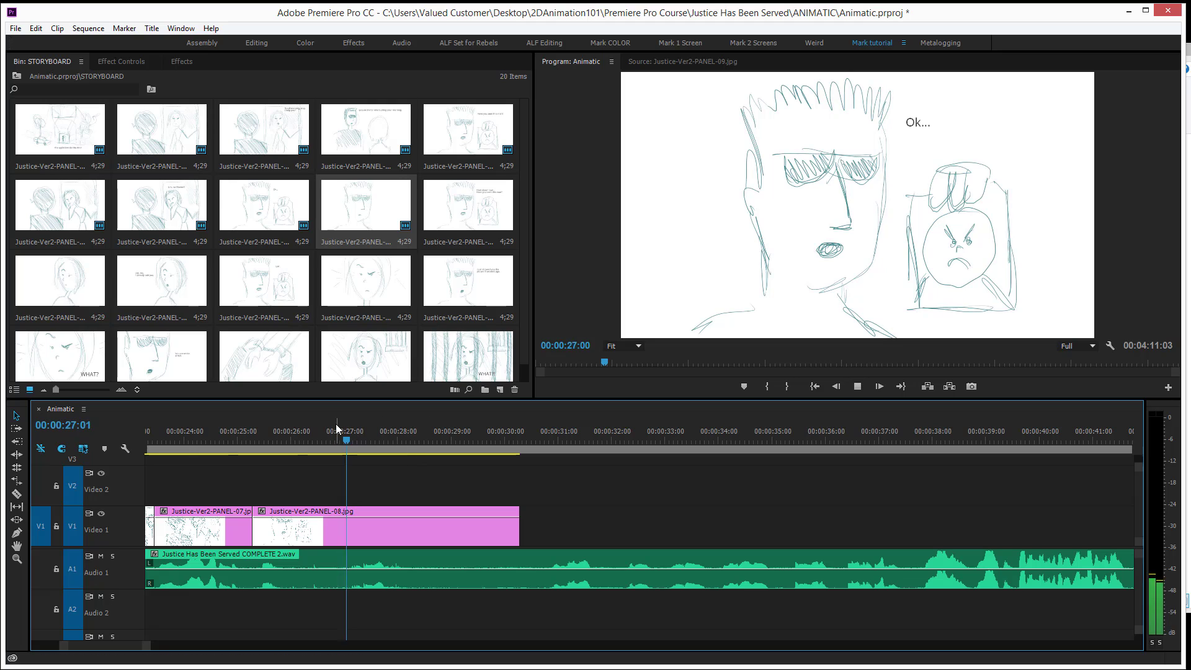
key("space")
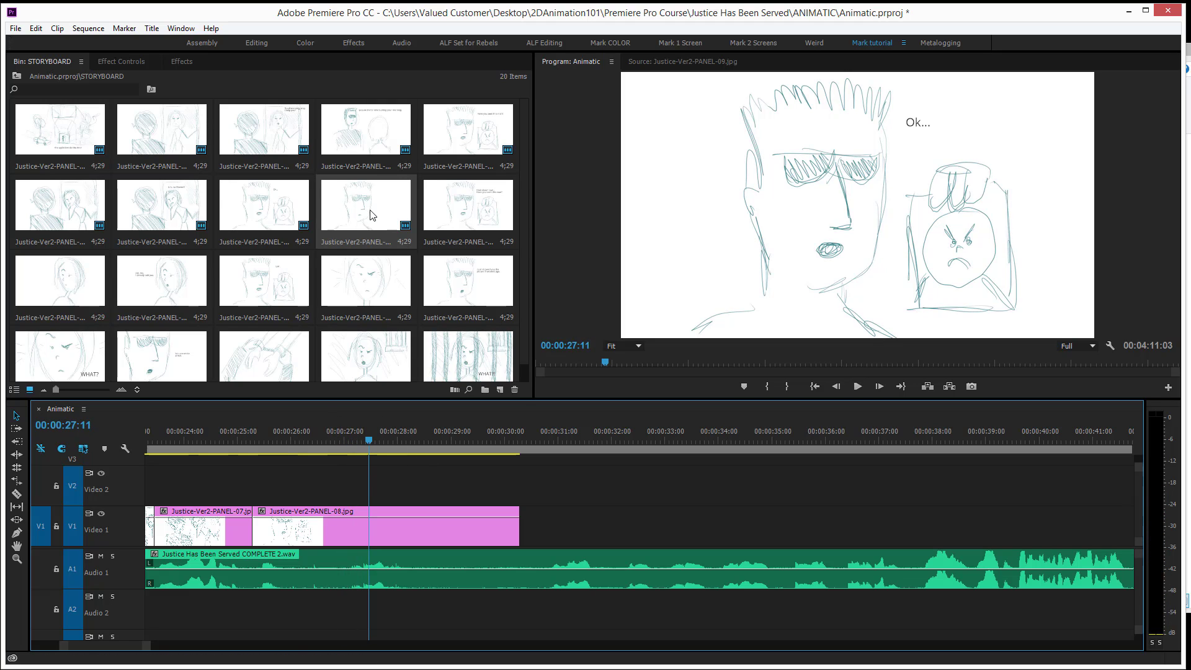
left_click_drag(372, 215, 371, 524)
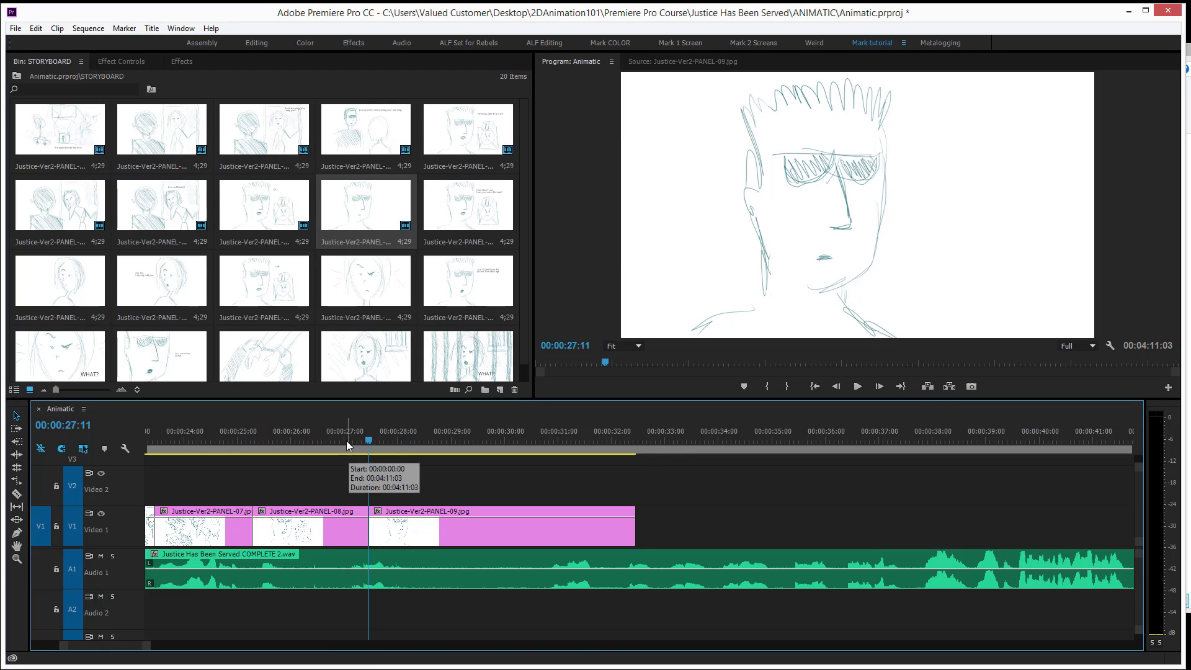
Play through the silence over PANEL-09 and place Justice-Ver2-PANEL-10.jpg on Video 1 at 00:00:31:09
left_click(346, 440)
key("space")
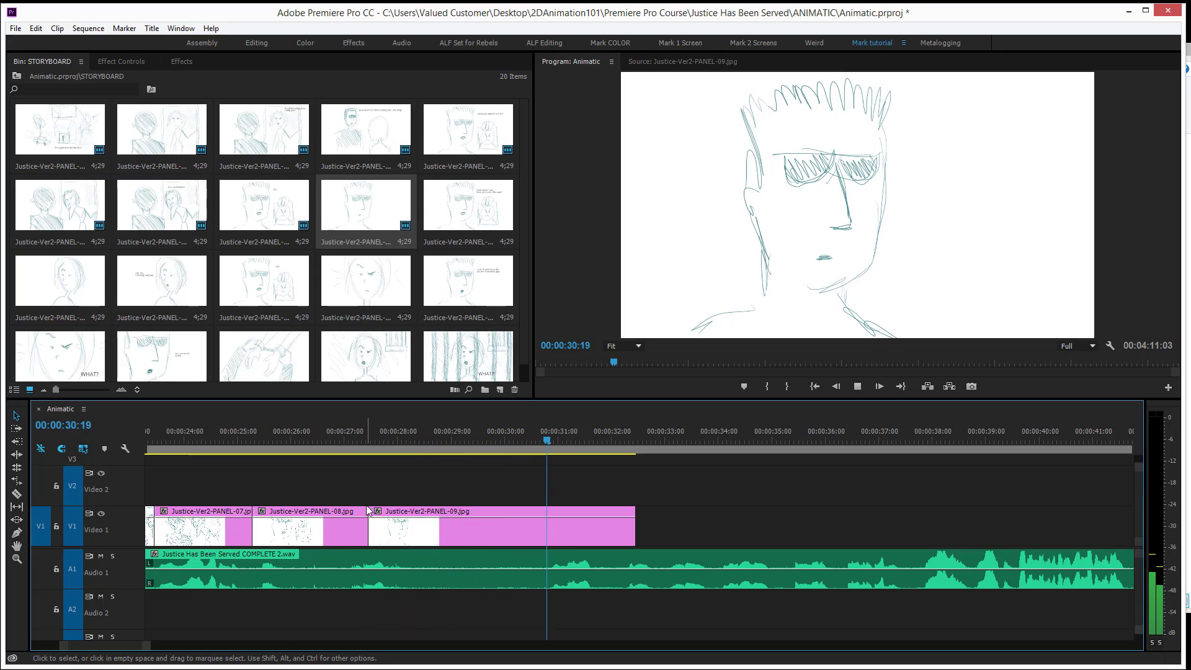
key("space")
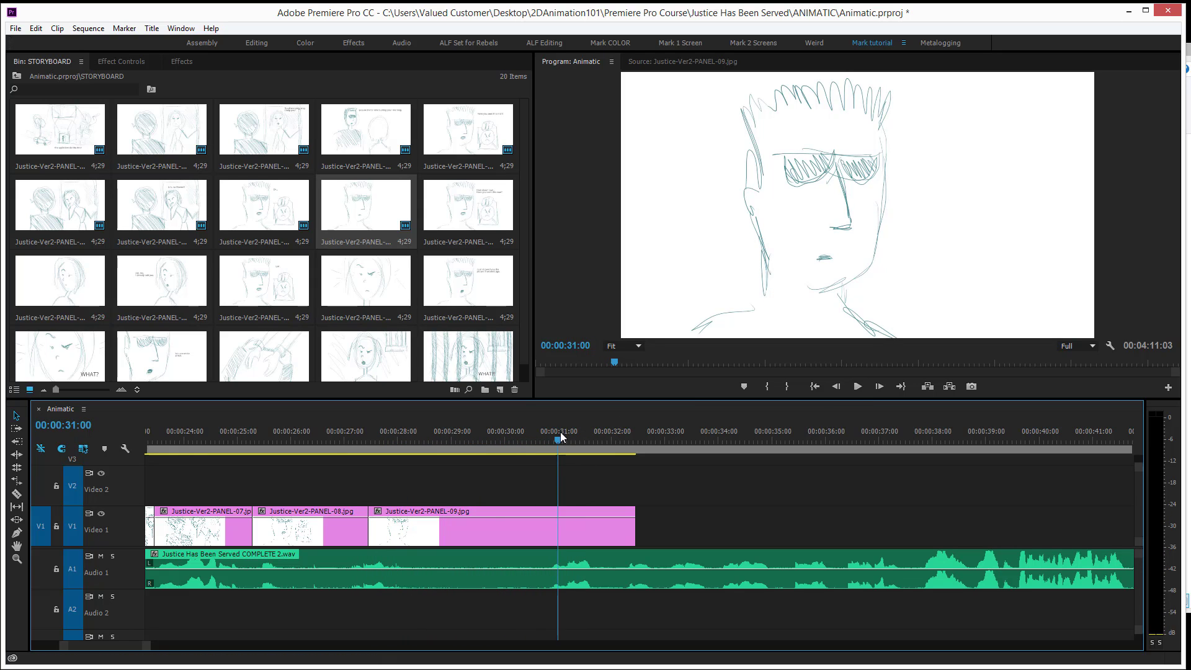
left_click_drag(464, 207, 654, 485)
Play PANEL-10's dialogue through to 00:00:35:08 and place Justice-Ver2-PANEL-12.jpg on Video 1 at that point
key("space")
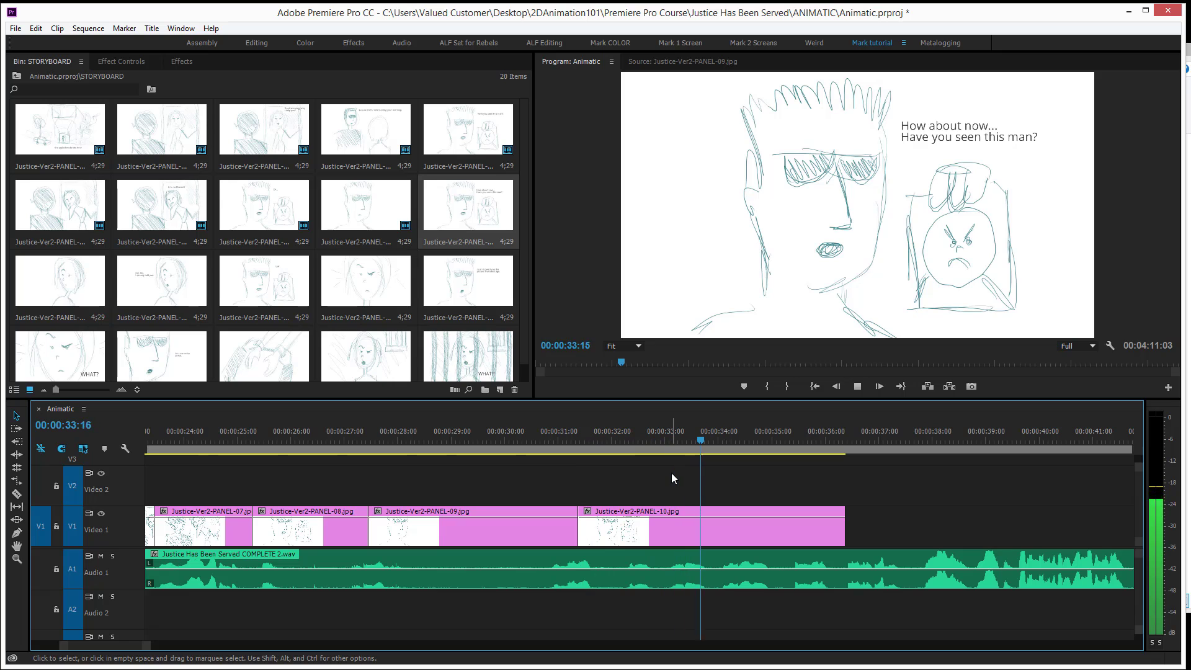
key("space")
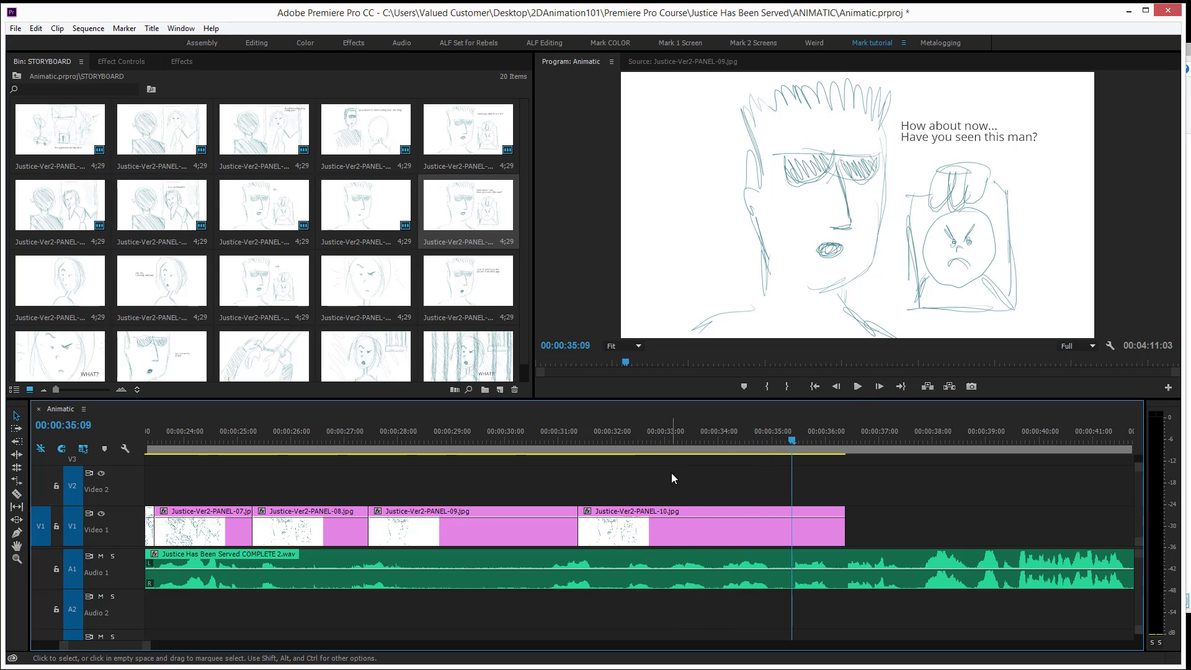
key("Left")
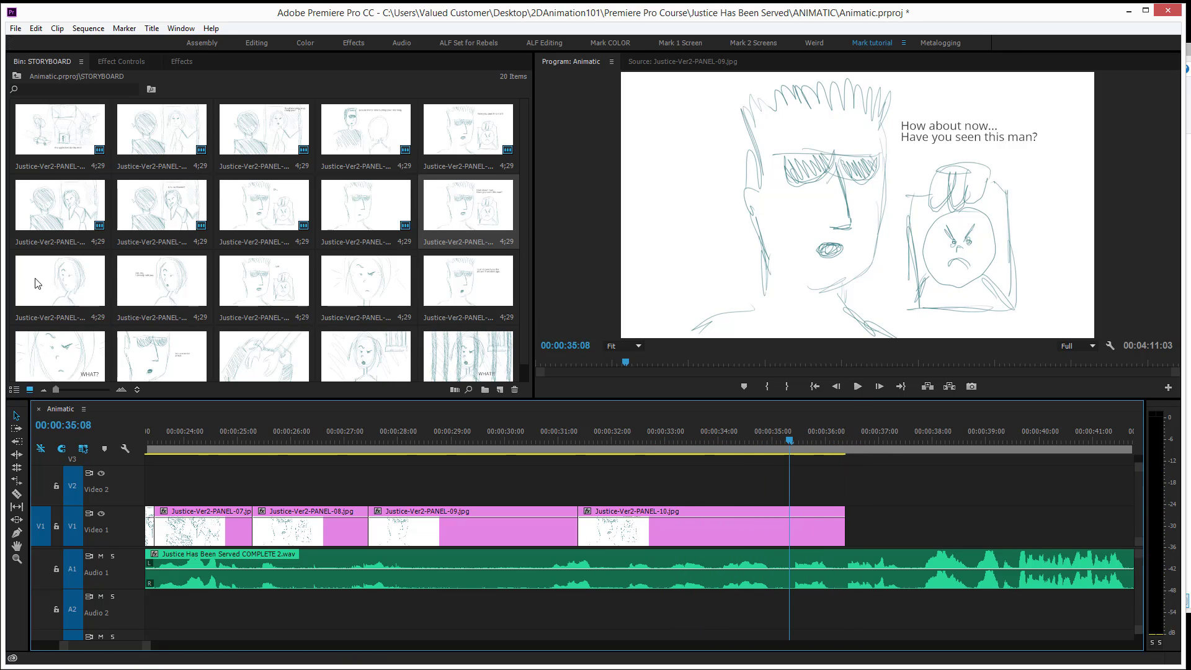
left_click_drag(162, 280, 798, 515)
Play through PANEL-12's dialogue and place Justice-Ver2-PANEL-13.jpg on Video 1 right after it, then check the timing
key("space")
key("space")
left_click_drag(263, 280, 918, 522)
key("space")
key("space")
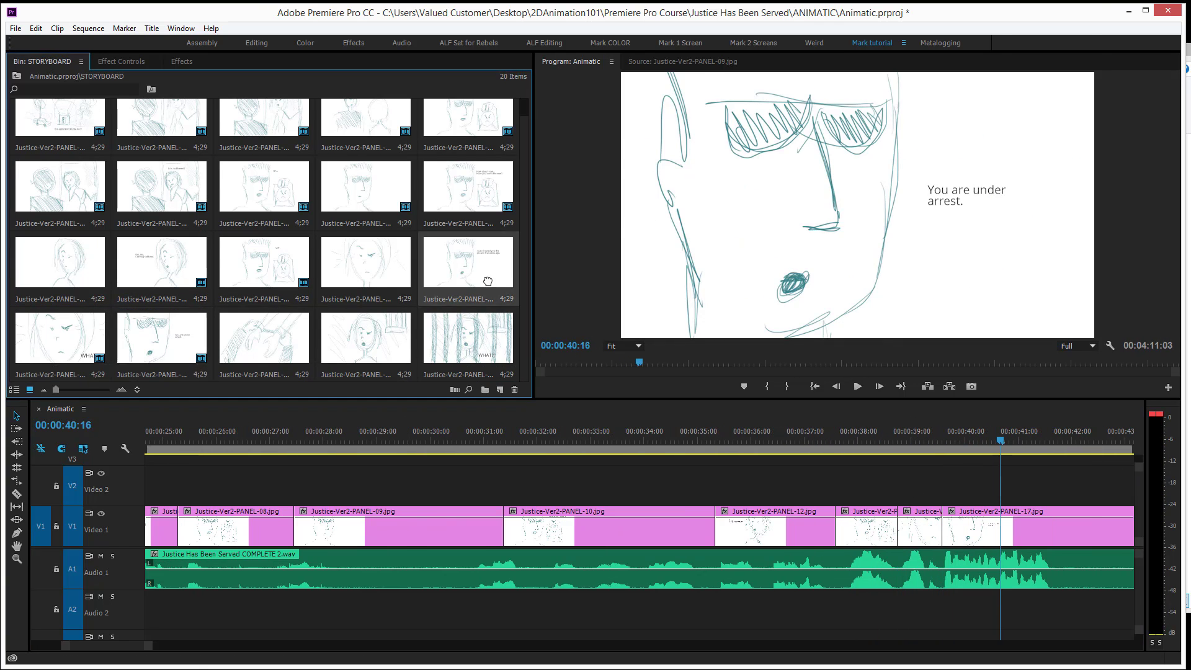
Continue playing the soundtrack and place the remaining storyboard panels through Justice-Ver2-PANEL-20.jpg on Video 1 in time with it
key("space")
scroll(366, 280, "down", 1)
left_click_drag(367, 262, 983, 521)
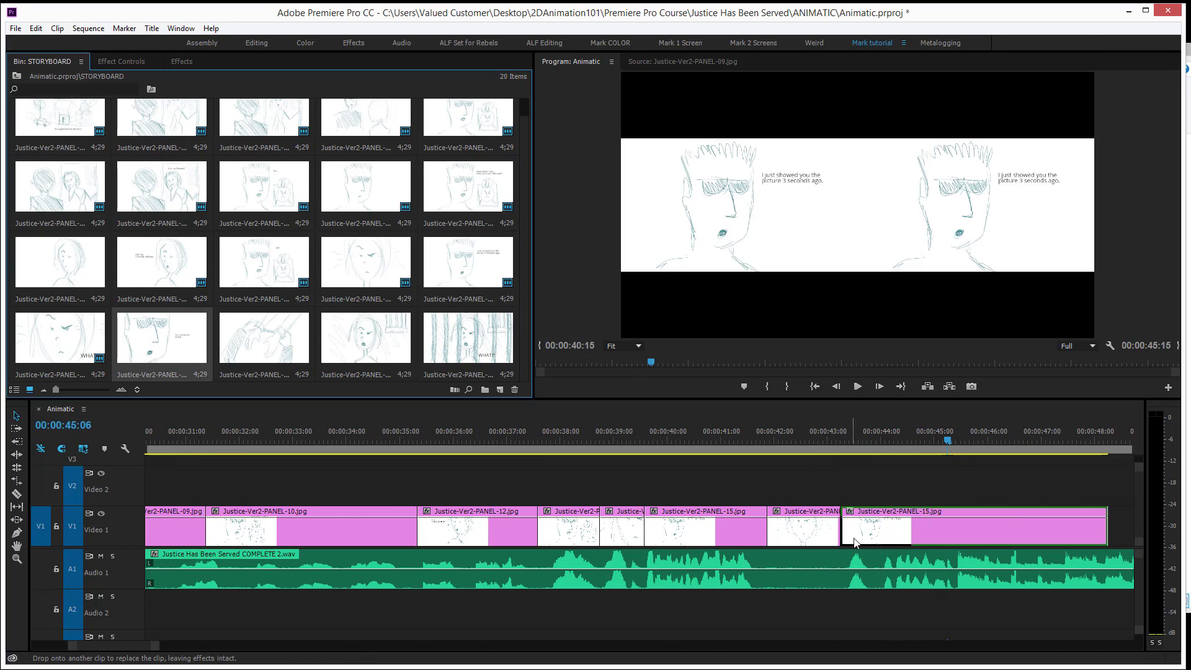
left_click(959, 442)
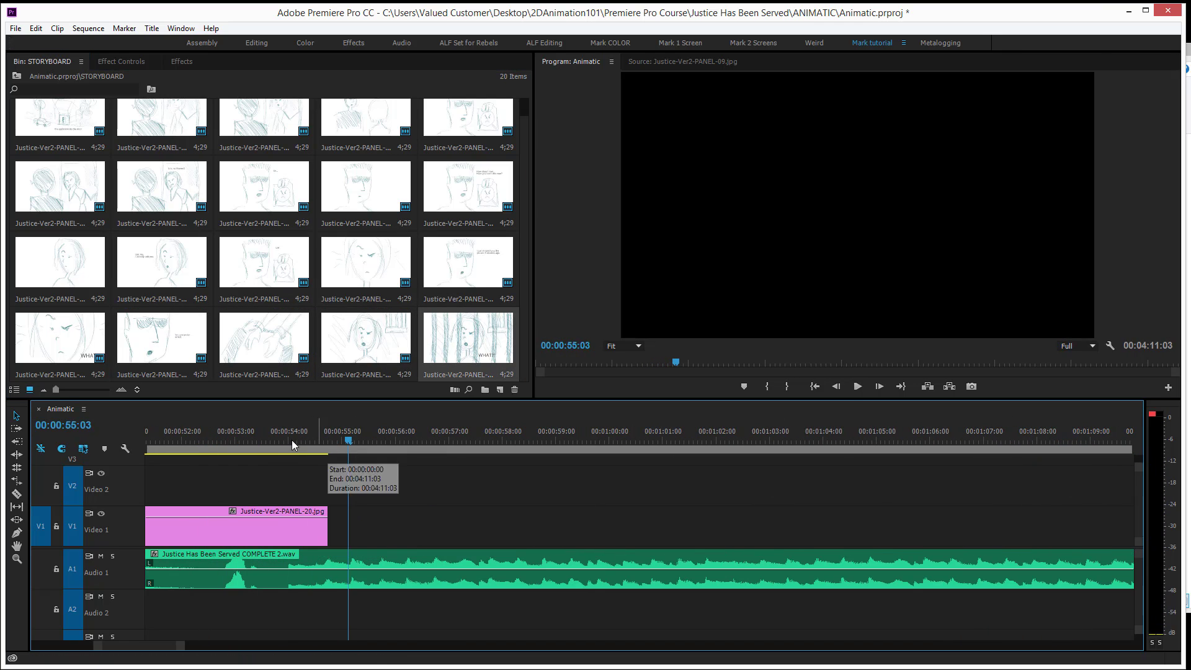
Fit all the placed panels in the timeline and scrub through the middle of the animatic to 00:00:34:19
key("backslash")
key("space")
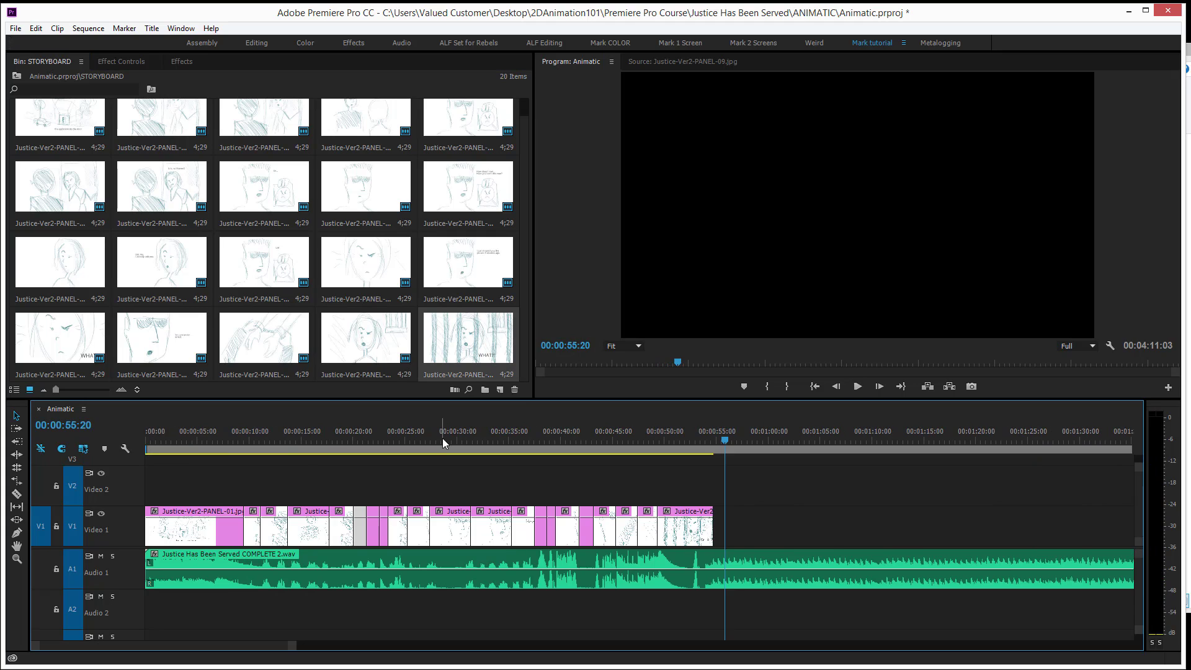
left_click(527, 482)
left_click(351, 425)
left_click_drag(471, 449, 508, 440)
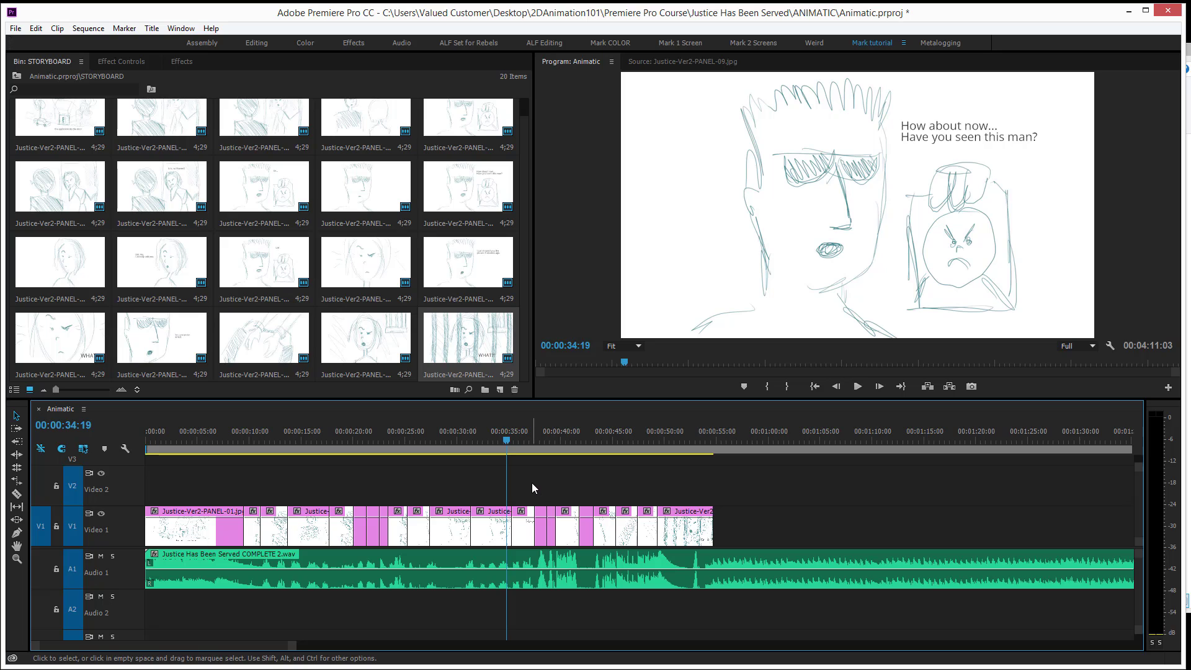
Try replacing the PANEL-10 clip on Video 1 with Justice-Ver2-PANEL-18.jpg in the same slot, and restore PANEL-10
key("=")
key("=")
key("=")
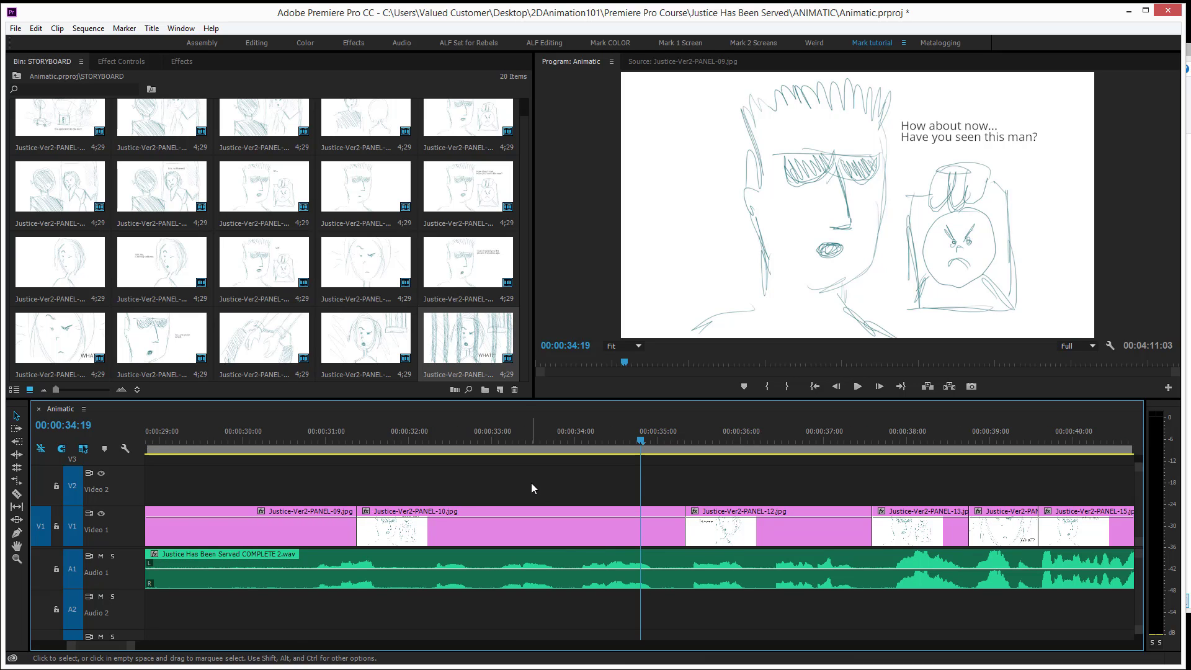
left_click(502, 529)
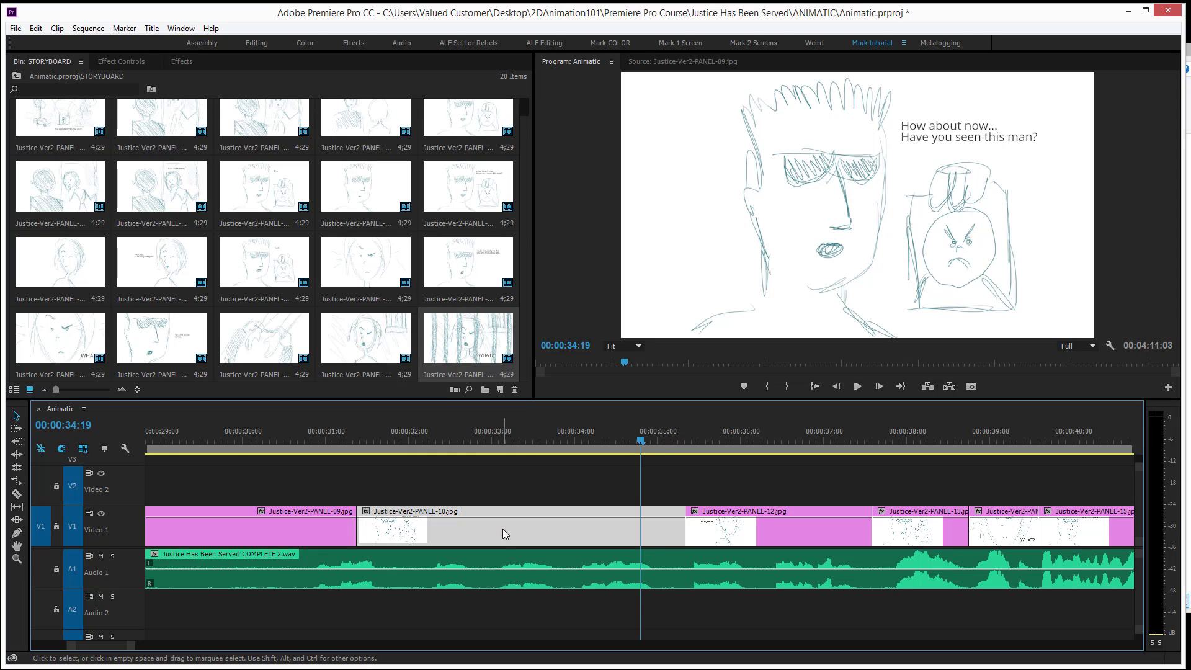
left_click_drag(448, 434, 499, 449)
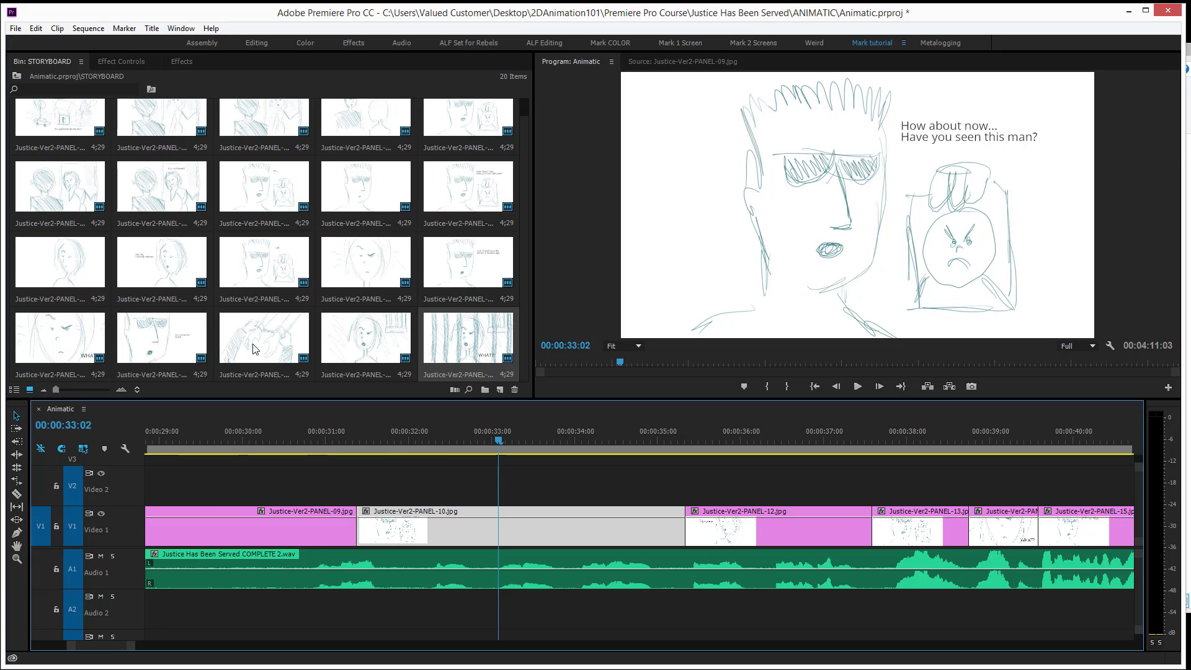
left_click_drag(253, 349, 460, 527)
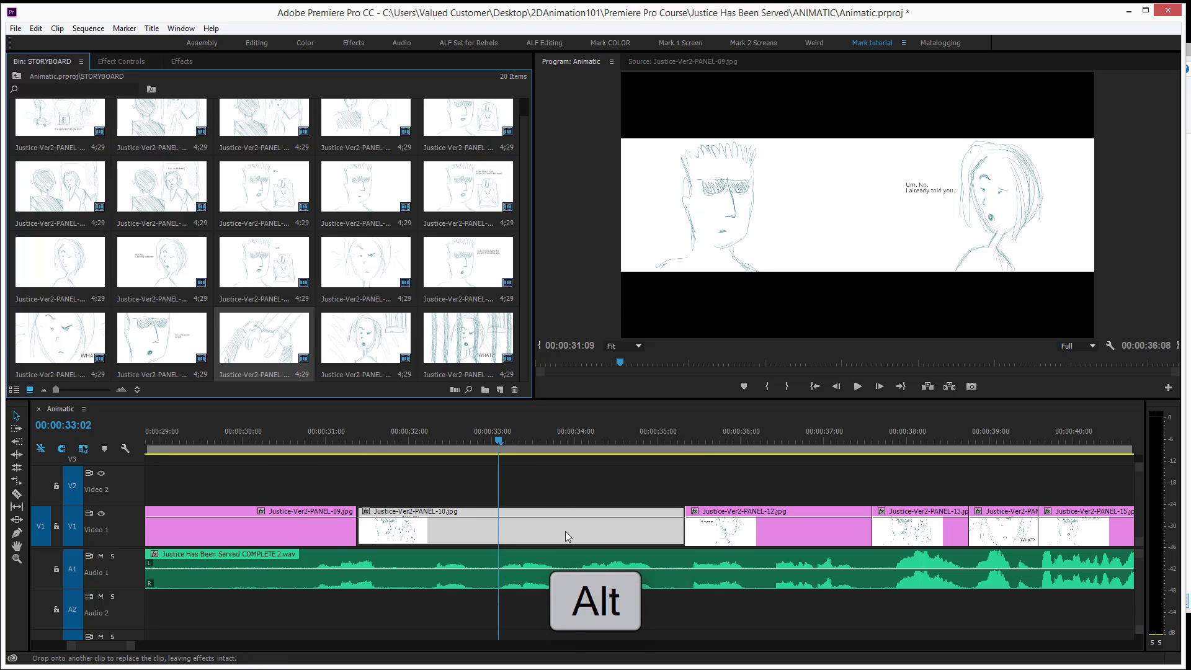
left_click_drag(553, 516, 646, 536)
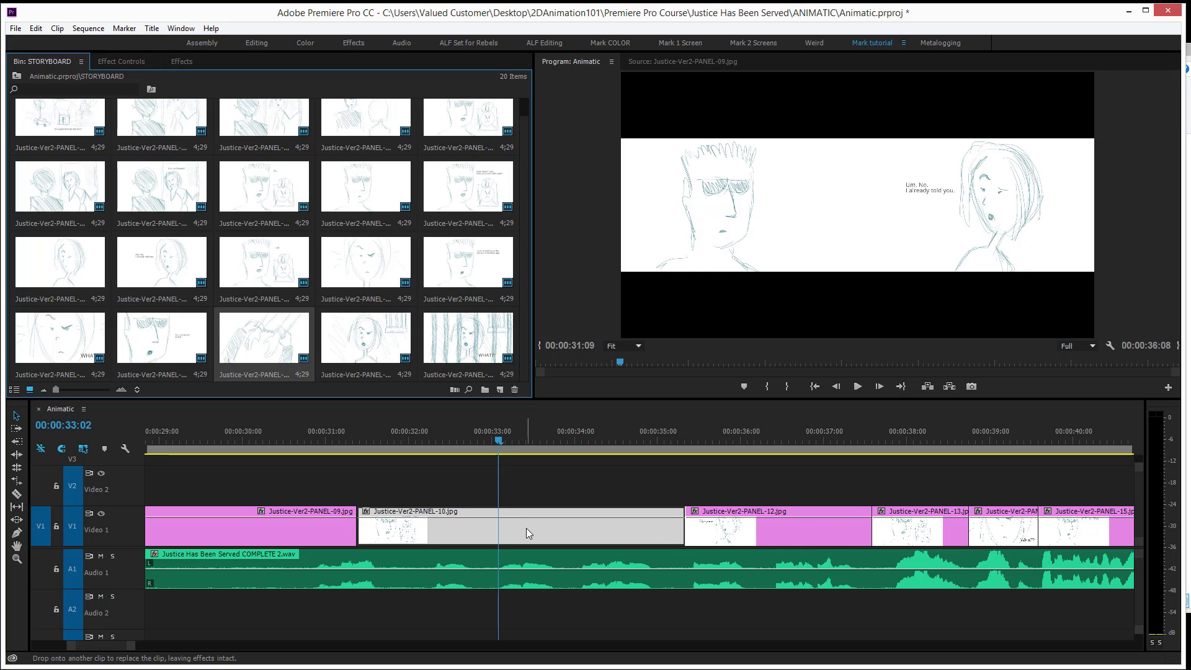
left_click_drag(526, 527, 526, 527)
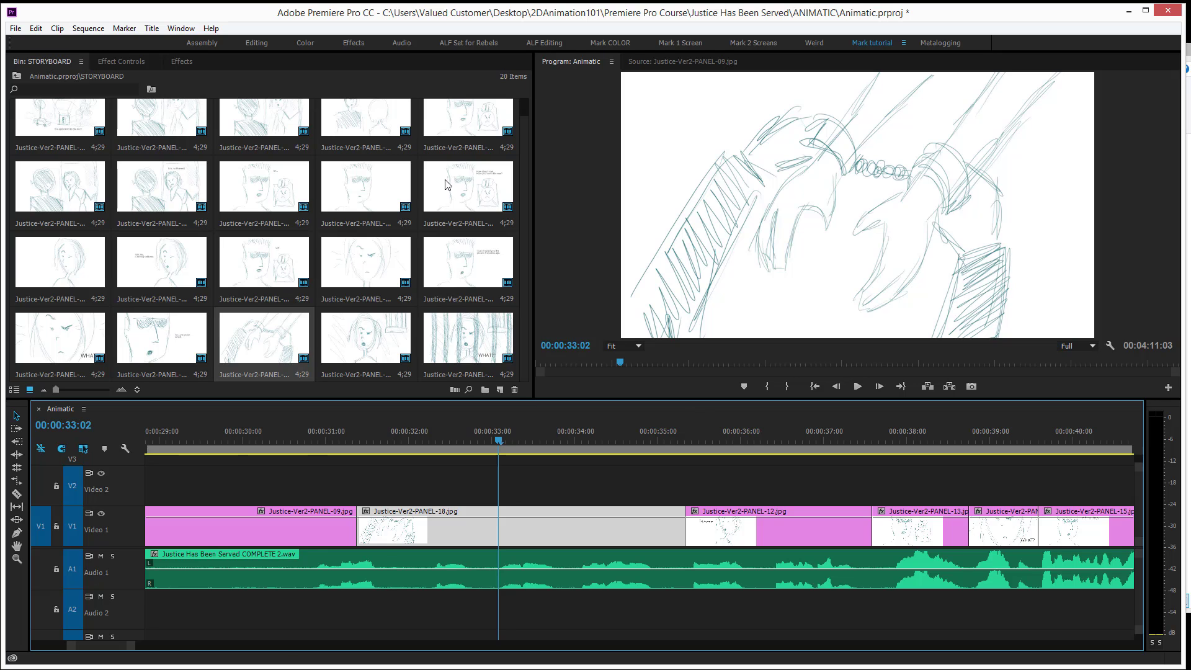
key("ctrl+z")
Play back the change from PANEL-09 into PANEL-10, stop at 00:00:34:02, and deselect the clip
left_click(345, 440)
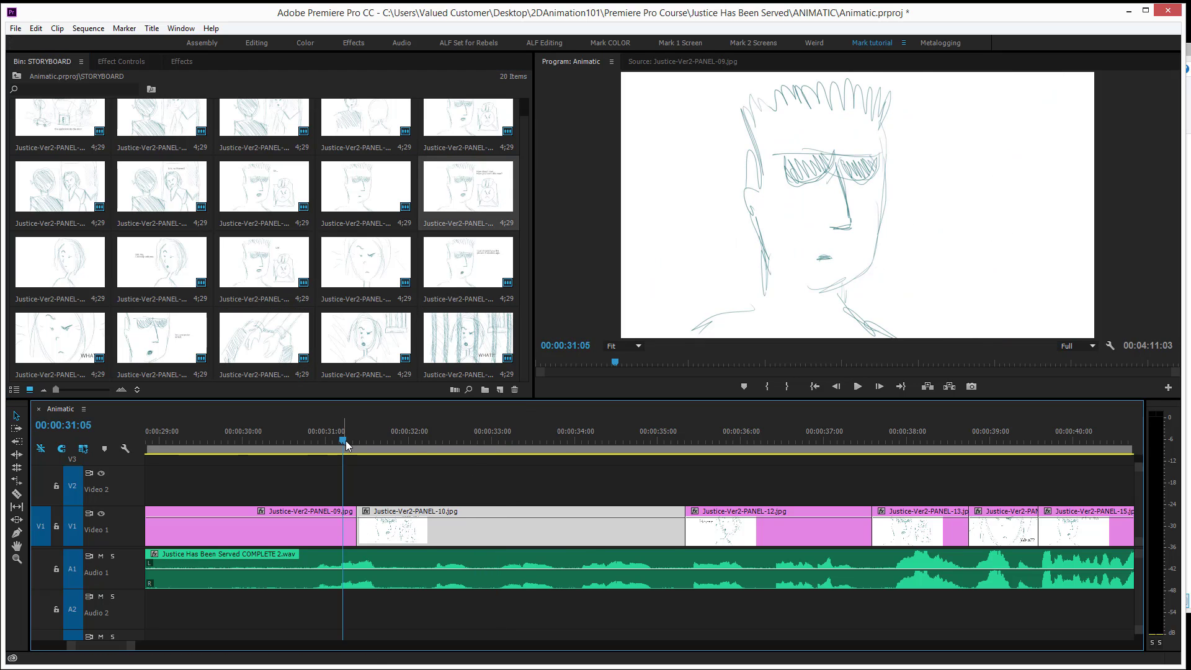
key("space")
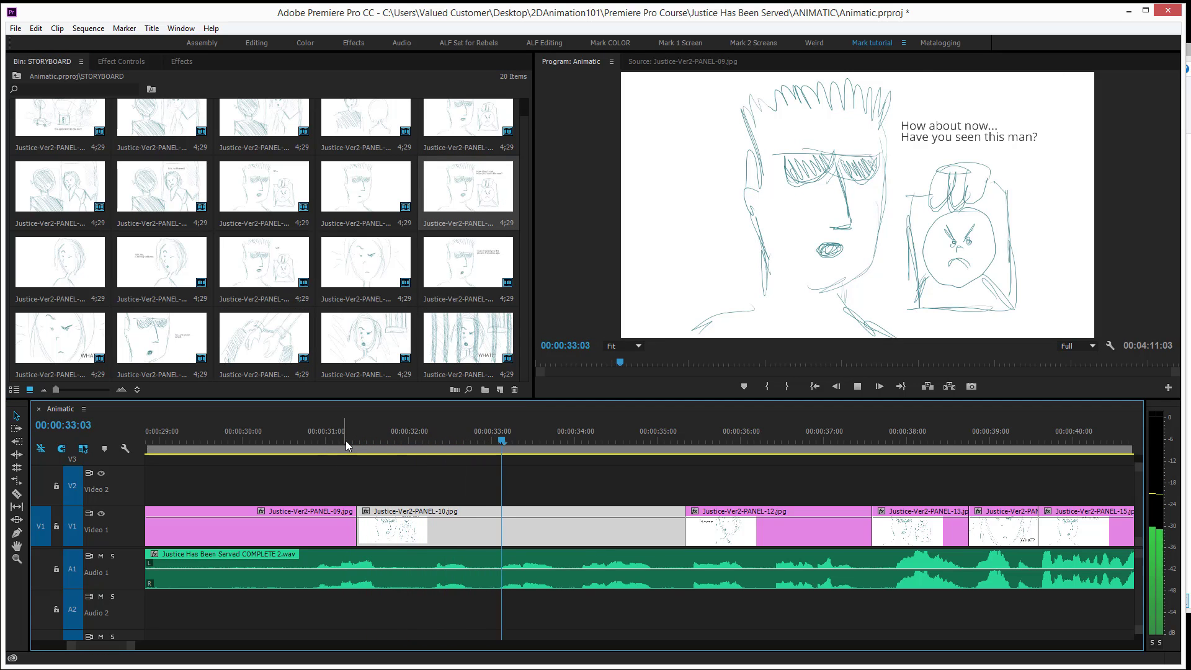
key("space")
left_click(559, 489)
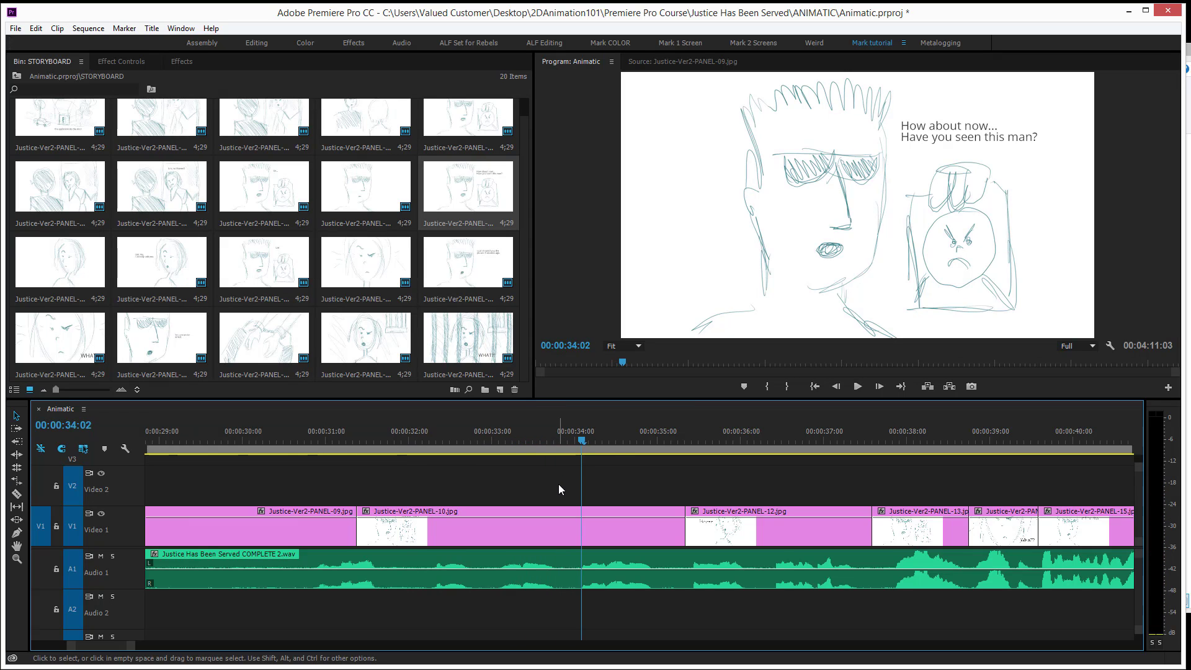
Return to the start of the sequence and view the opening house panel in an enlarged Program Monitor, restoring the layout at the end
key("minus")
key("minus")
left_click_drag(367, 428, 308, 439)
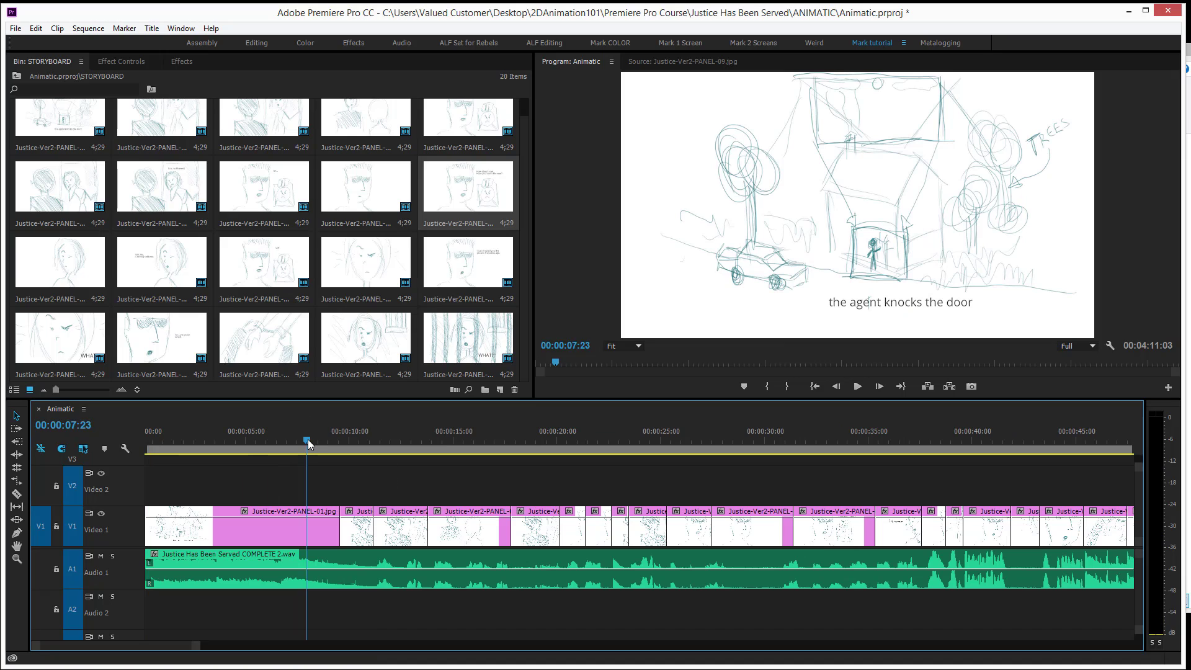
key("Home")
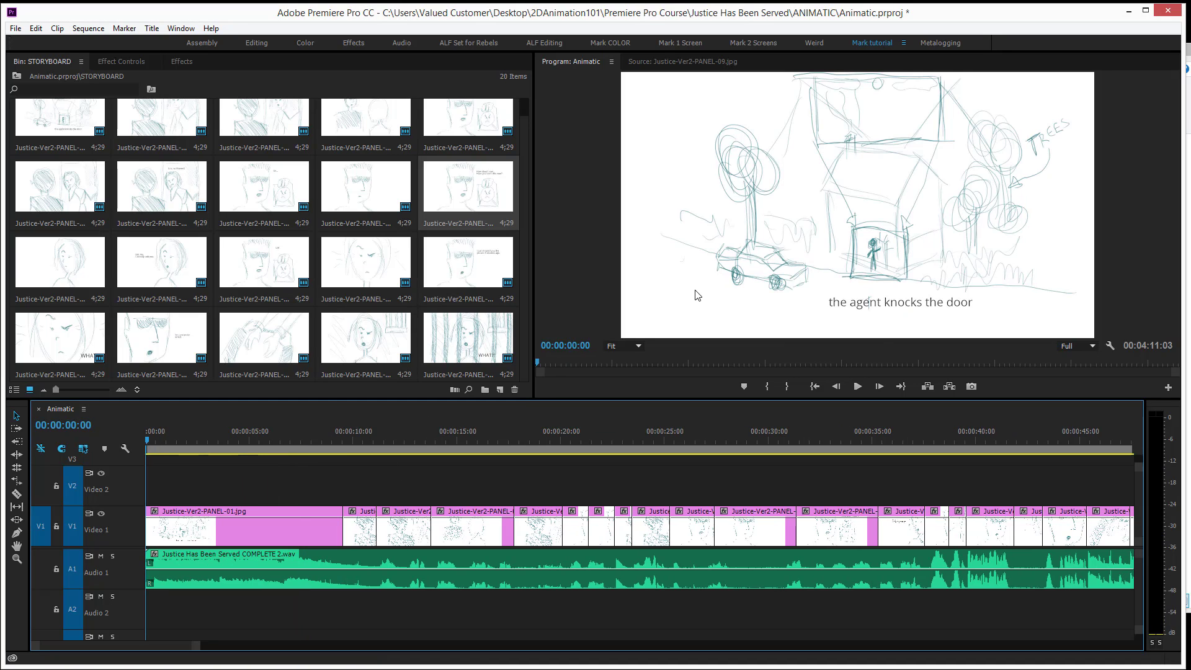
key("grave")
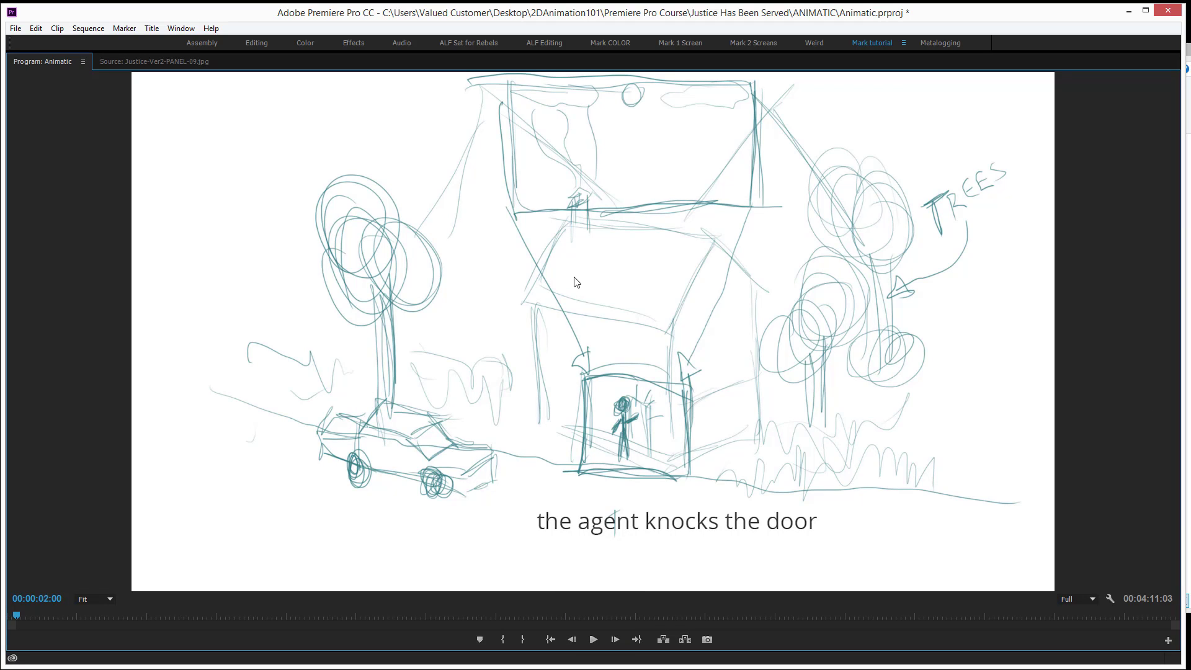
key("grave")
Scrub through PANEL-01 and play its opening music up to 00:00:08:03 to judge the timing of the establishing shot
left_click_drag(190, 438, 229, 441)
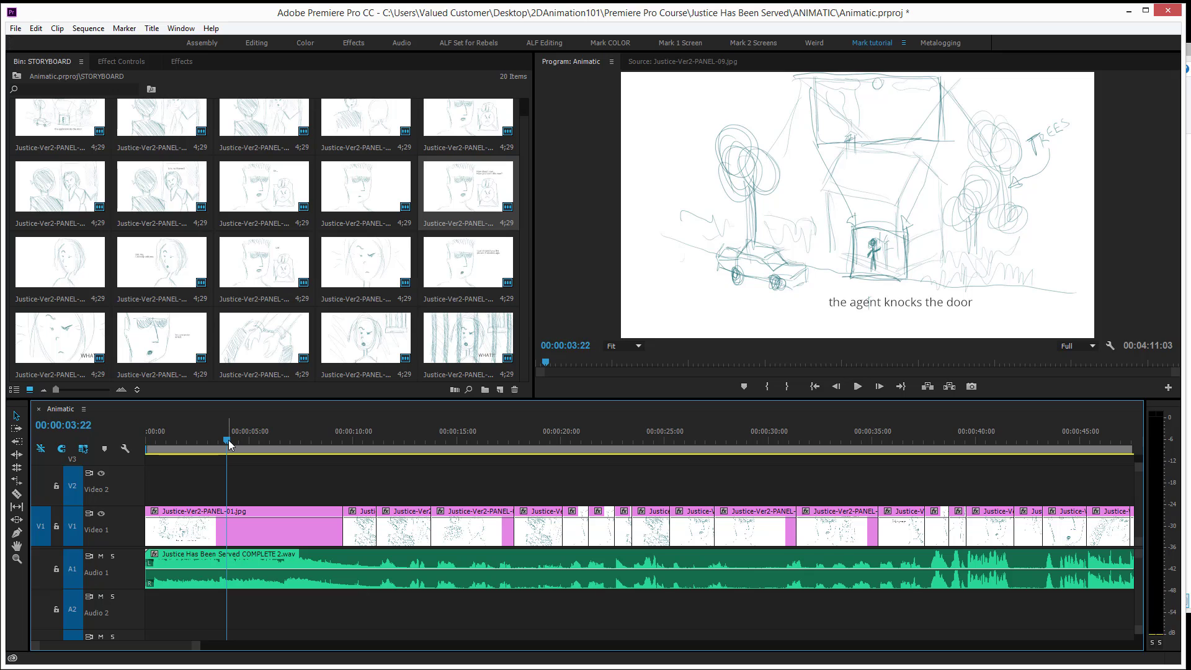
left_click_drag(228, 440, 275, 442)
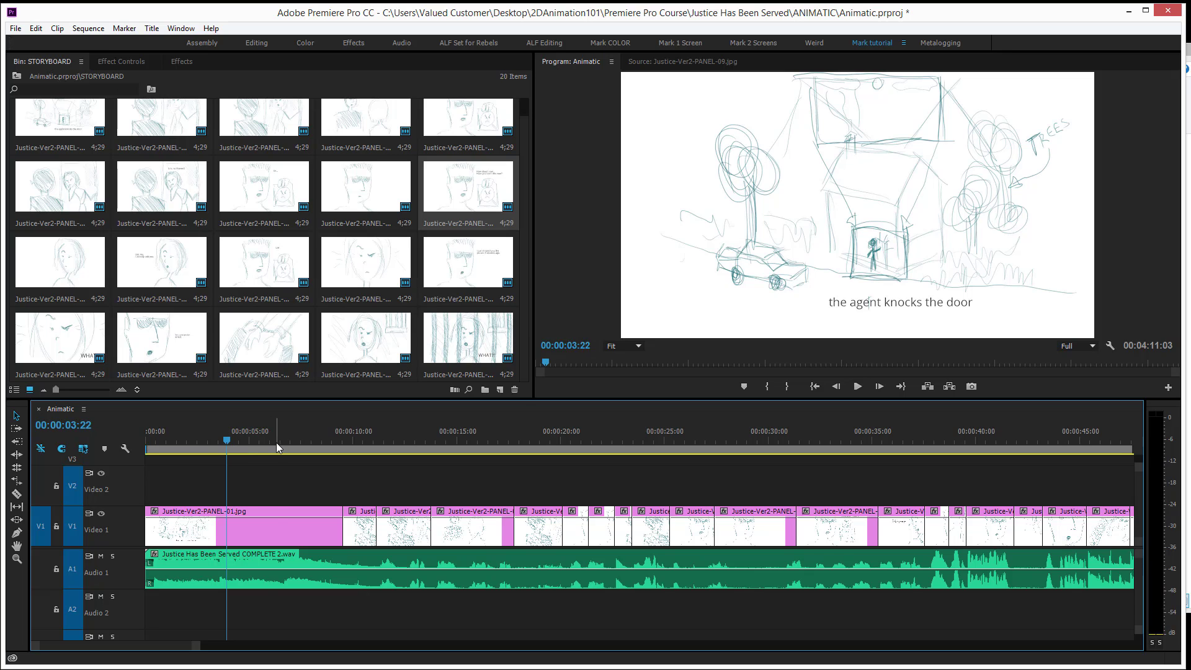
left_click(198, 440)
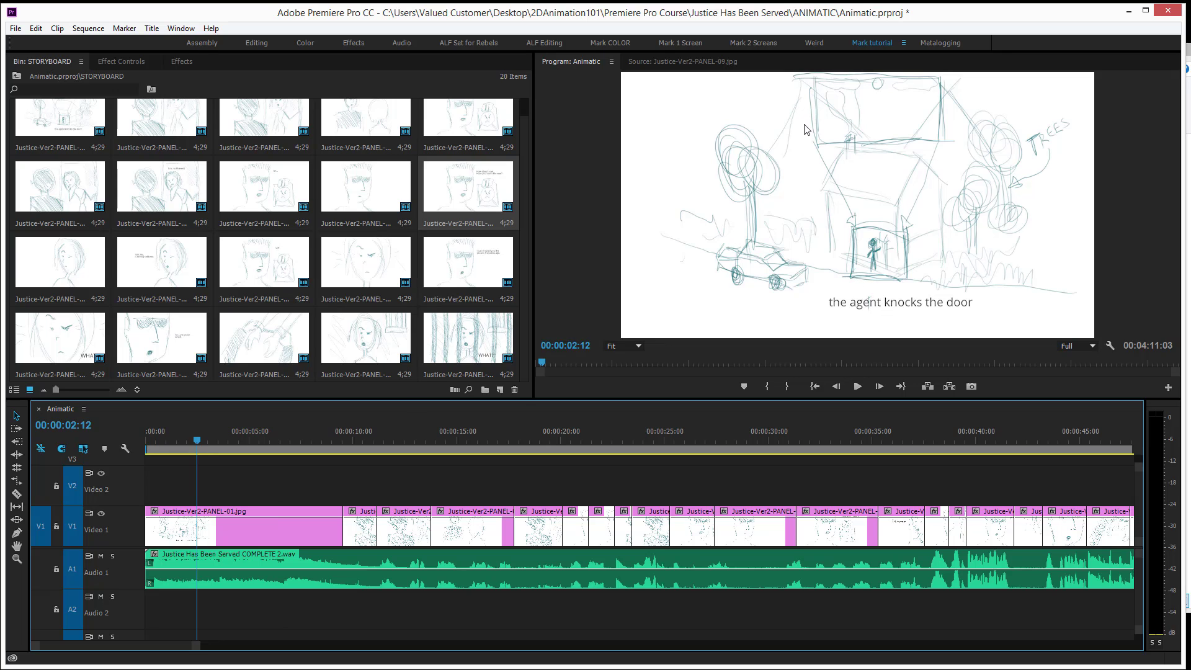
left_click(185, 437)
key("space")
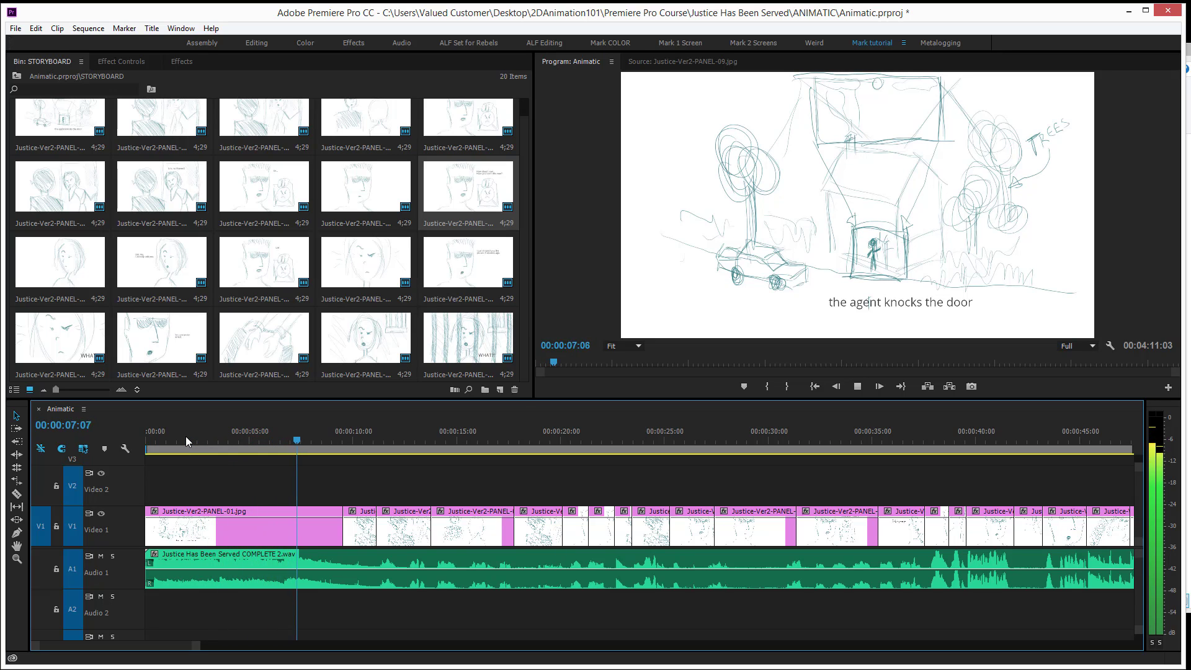
key("space")
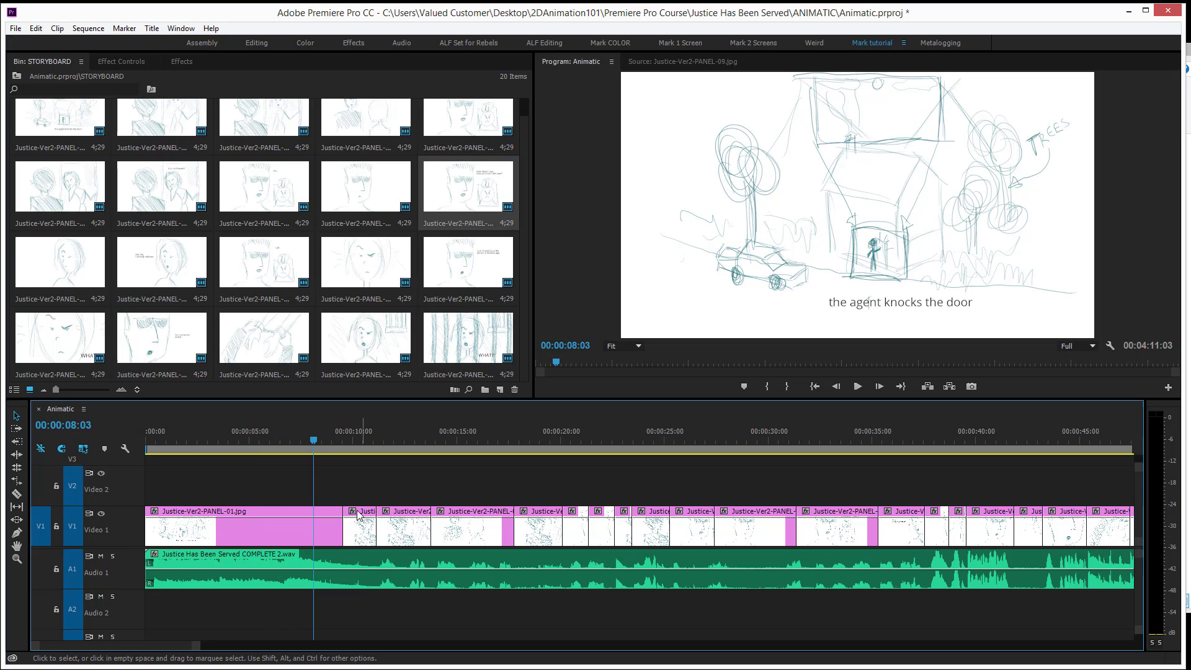
Replay the end of the opening music over PANEL-01 and add a sequence marker at 00:00:07:19
left_click(292, 441)
key("space")
key("space")
key("m")
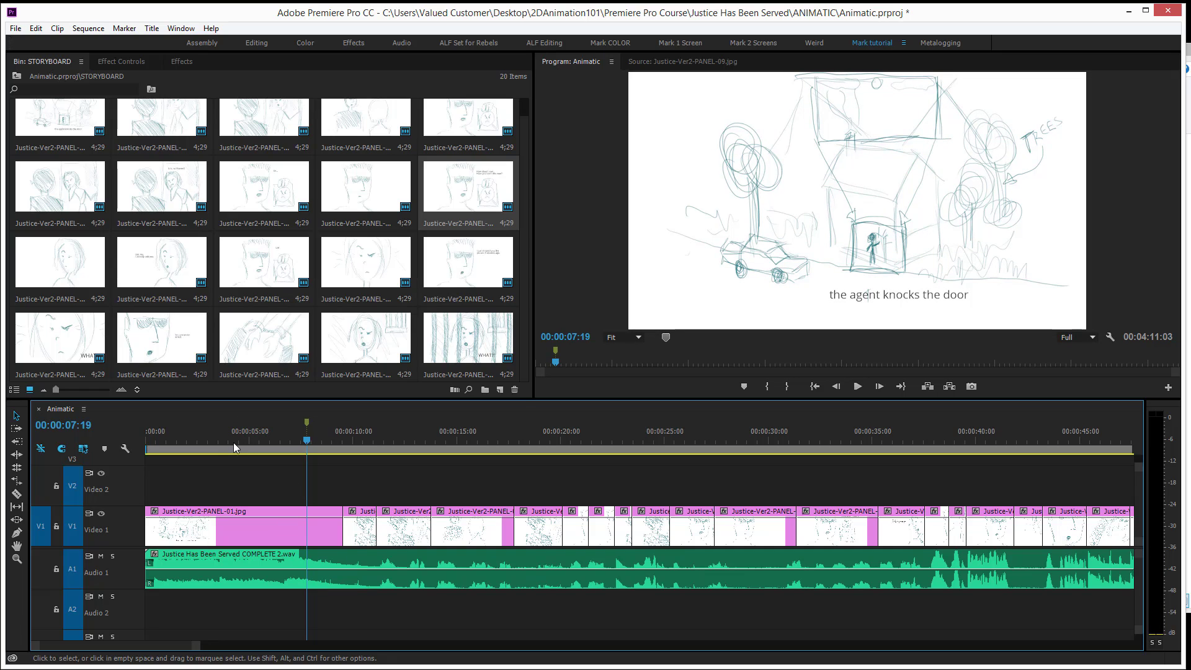
Play PANEL-01 again from about two seconds in and stop at 00:00:05:00
left_click(186, 441)
key("space")
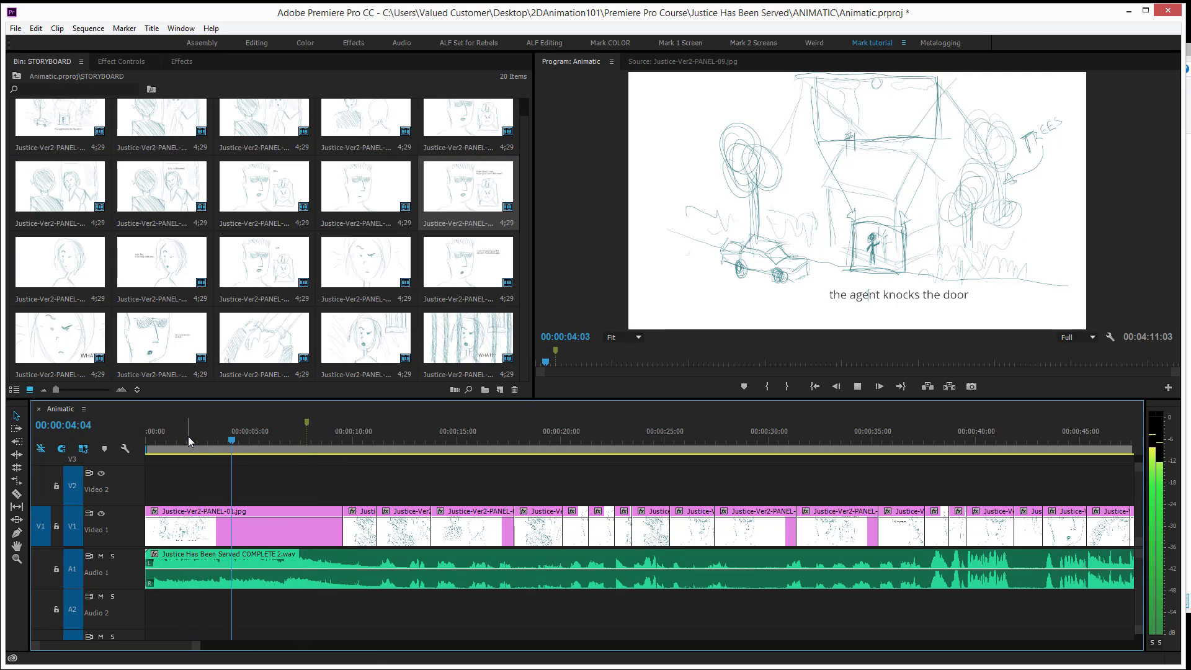
key("space")
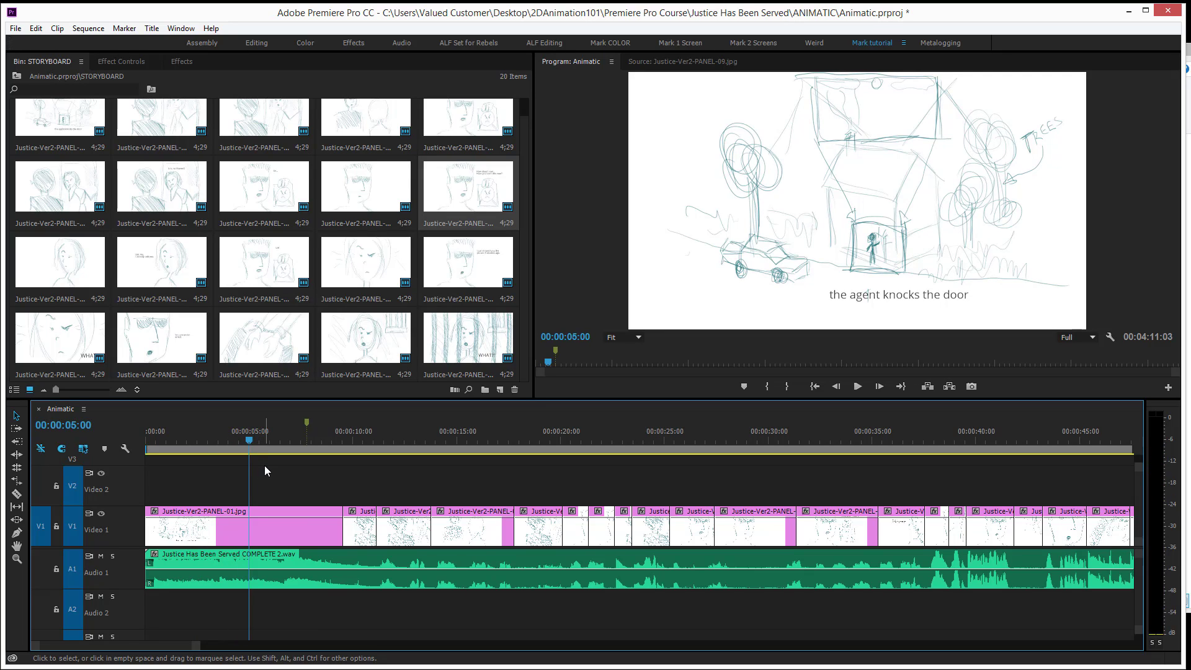
Add a sequence marker at 00:00:05:00 and enable Position and Scale keyframing on the PANEL-01 clip at that time
key("m")
left_click(298, 528)
left_click(837, 233)
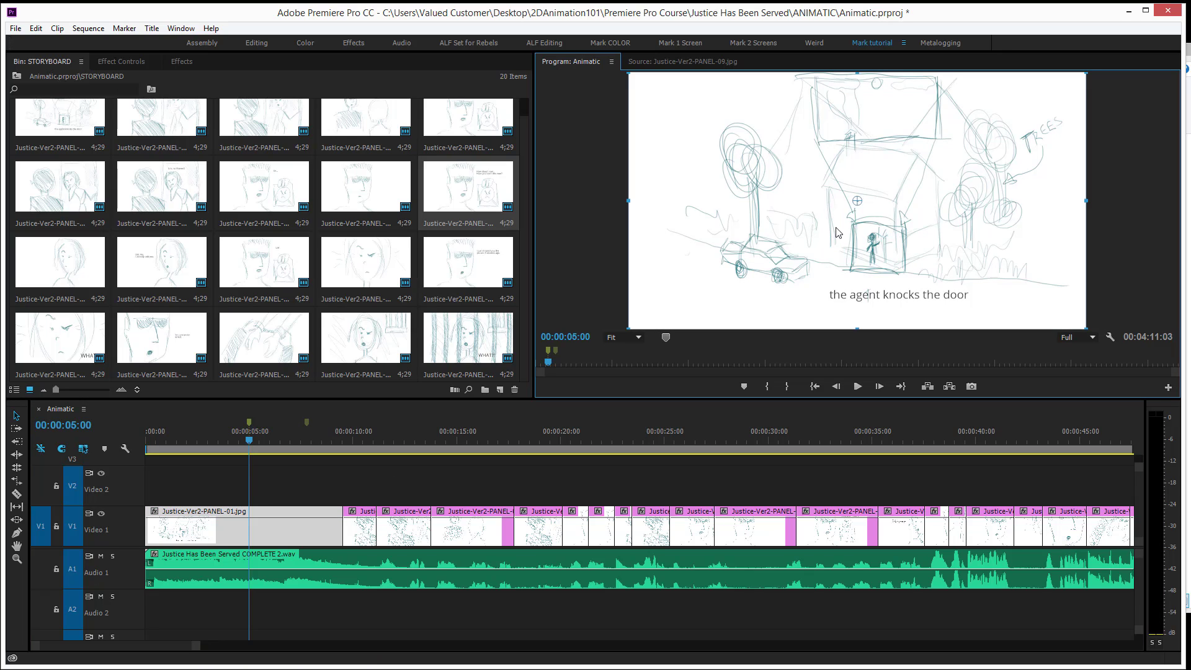
left_click(124, 62)
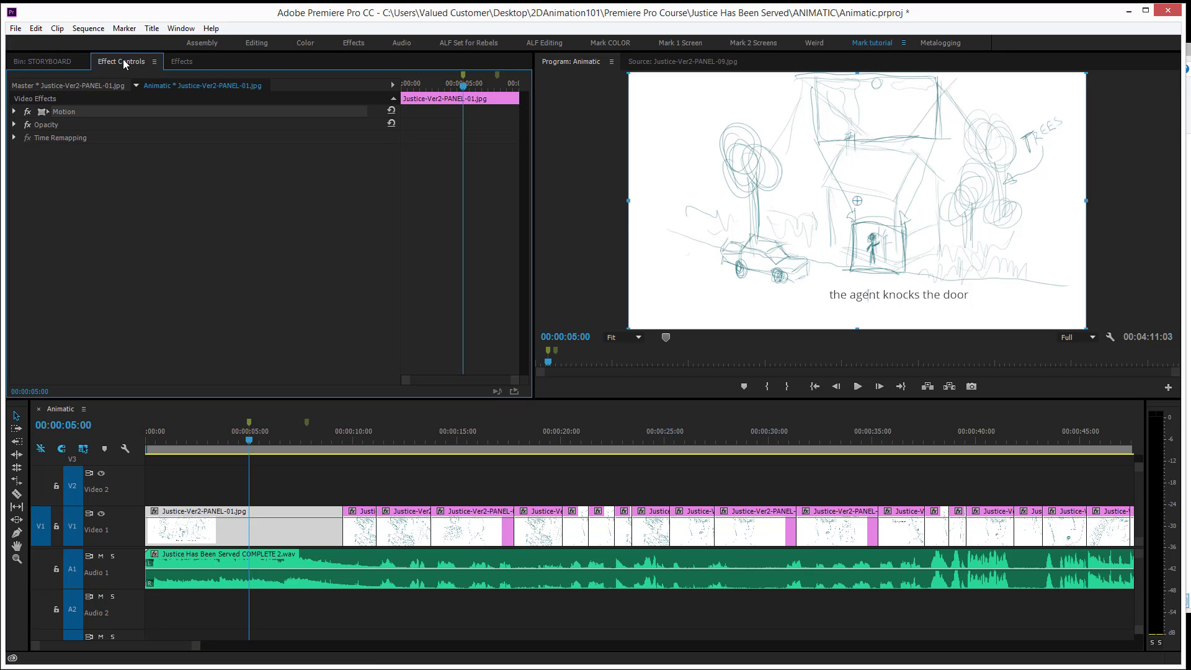
left_click(15, 113)
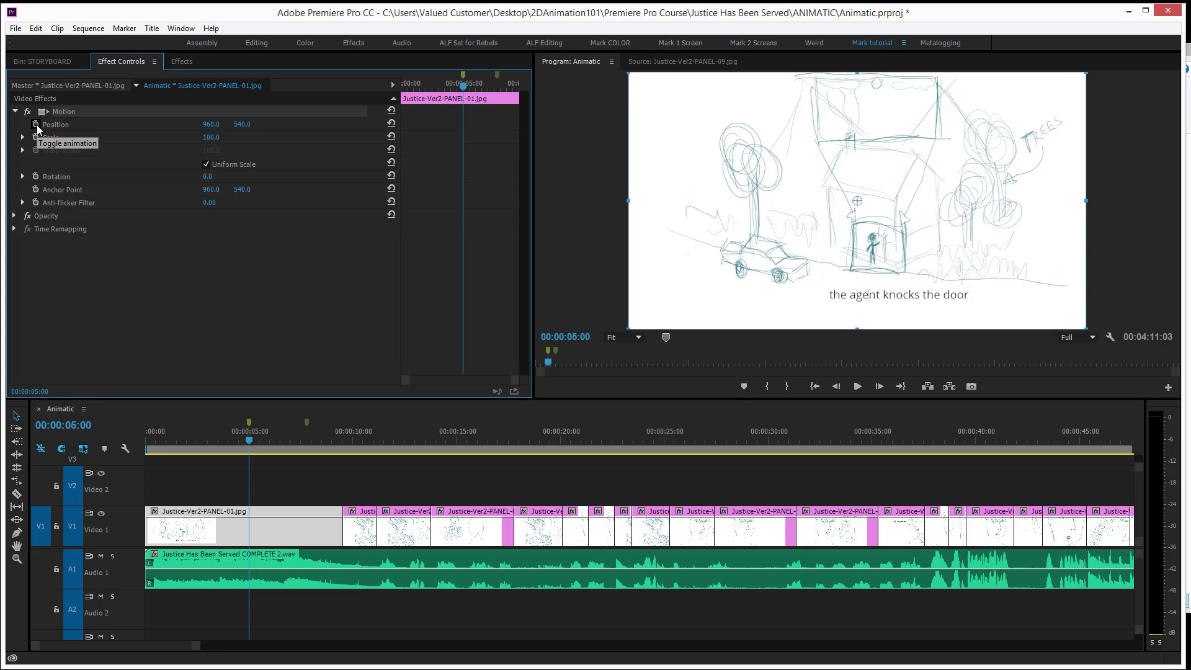
left_click(36, 125)
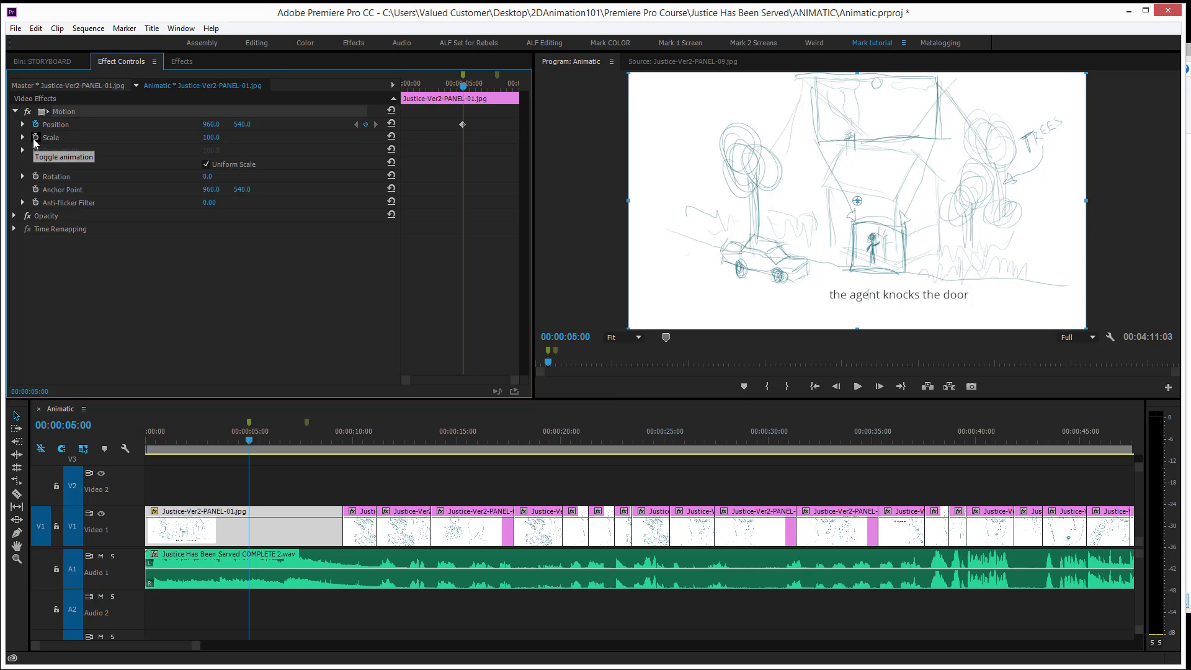
left_click(35, 137)
Enlarge PANEL-01 to Scale 231 and reposition it to 705.0, 1229.6 so the upper part of the house fills the frame
left_click_drag(214, 137, 263, 137)
left_click_drag(838, 128, 637, 188)
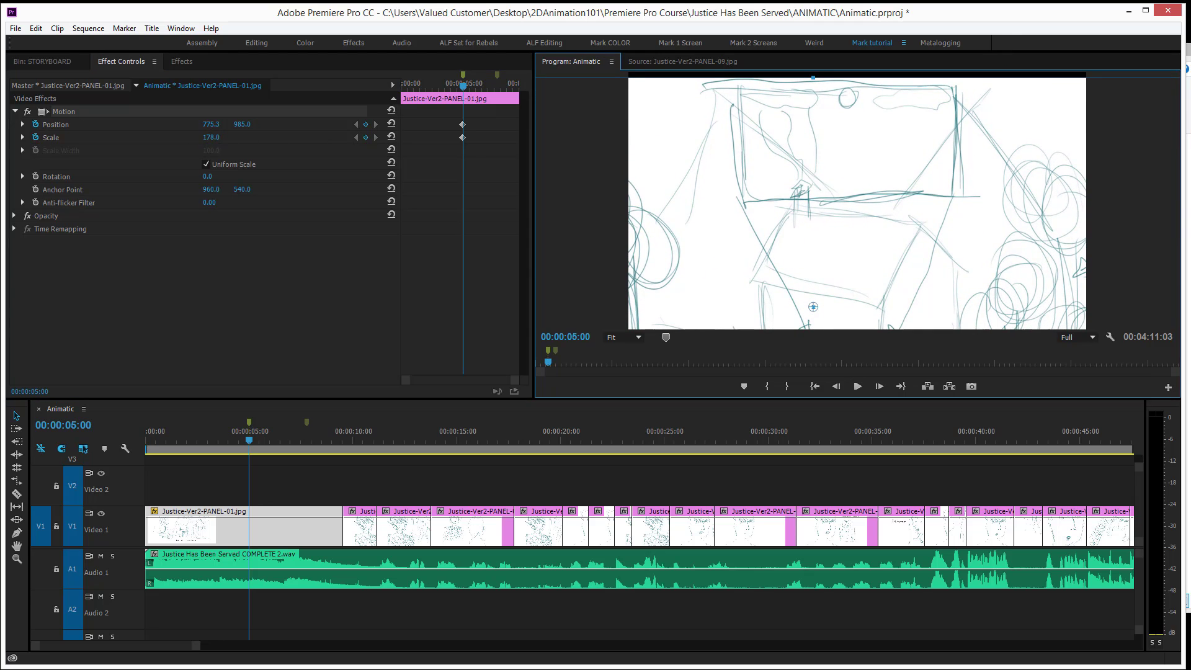
left_click_drag(211, 137, 245, 137)
left_click_drag(874, 169, 857, 228)
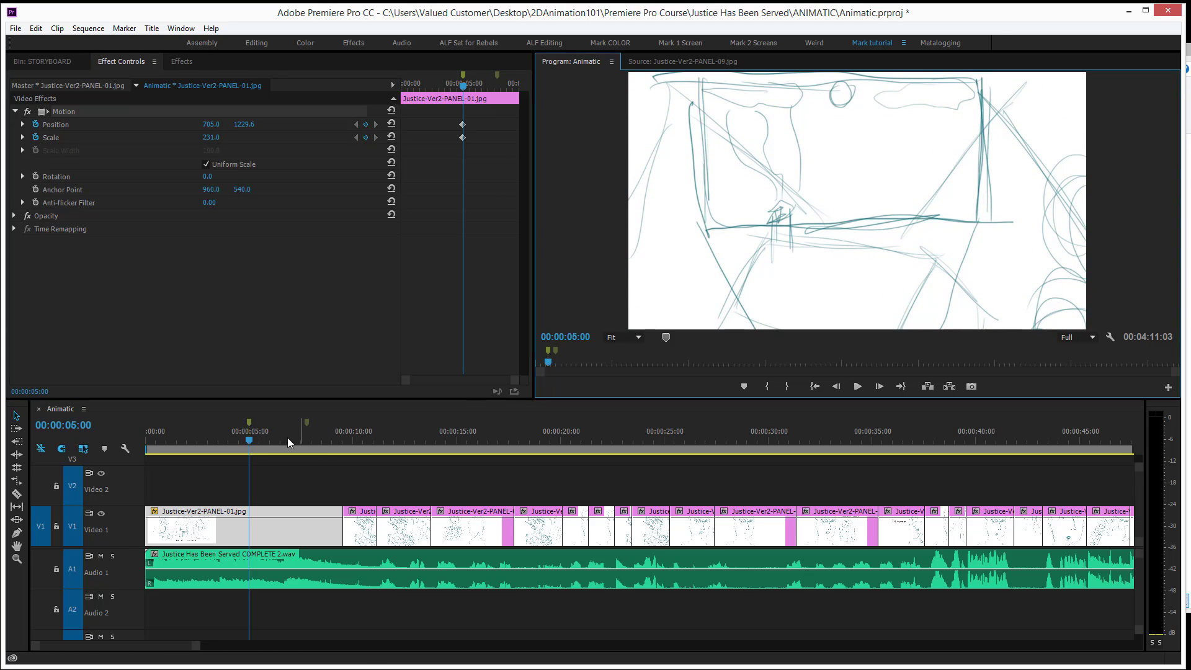
Go to the 00:00:07:19 marker and keyframe PANEL-01 to Position 705.0, 128.6 and Scale 277, framing the agent at the door
left_click_drag(258, 441, 320, 437)
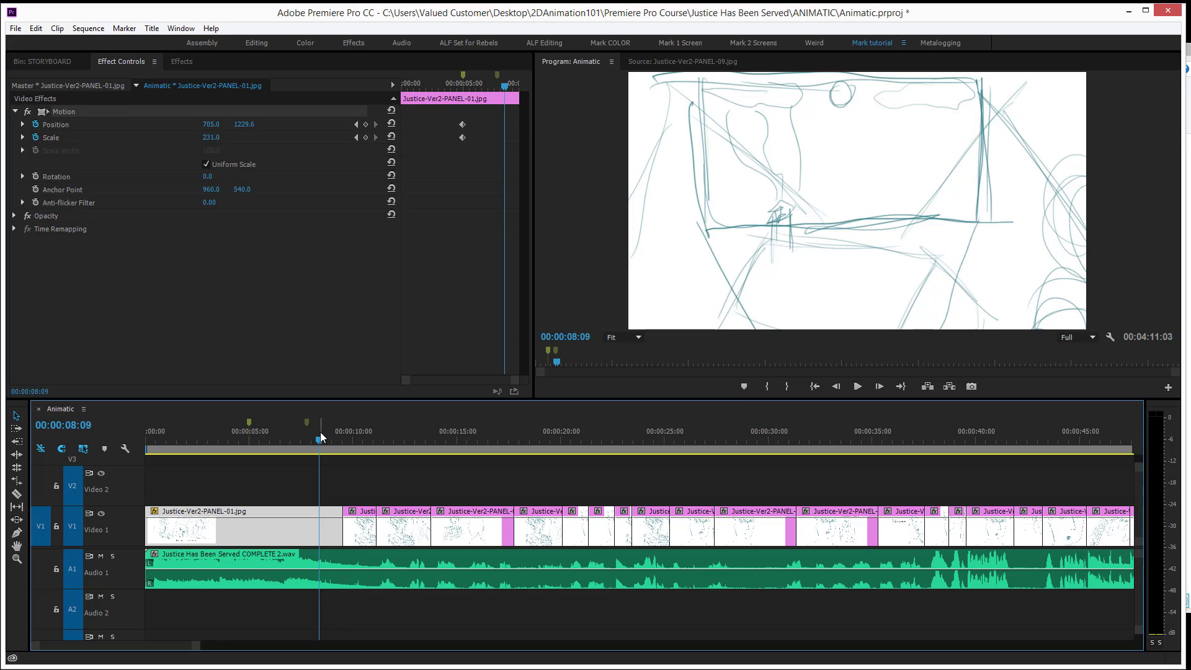
key("ctrl+shift+m")
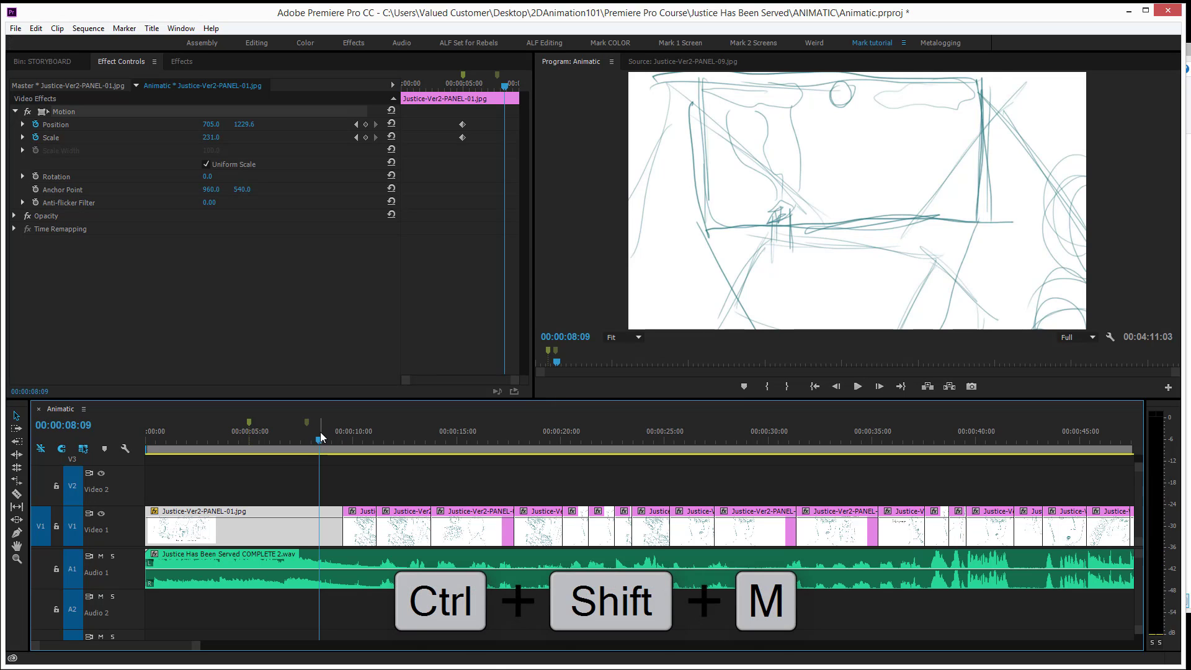
key("ctrl+shift+m")
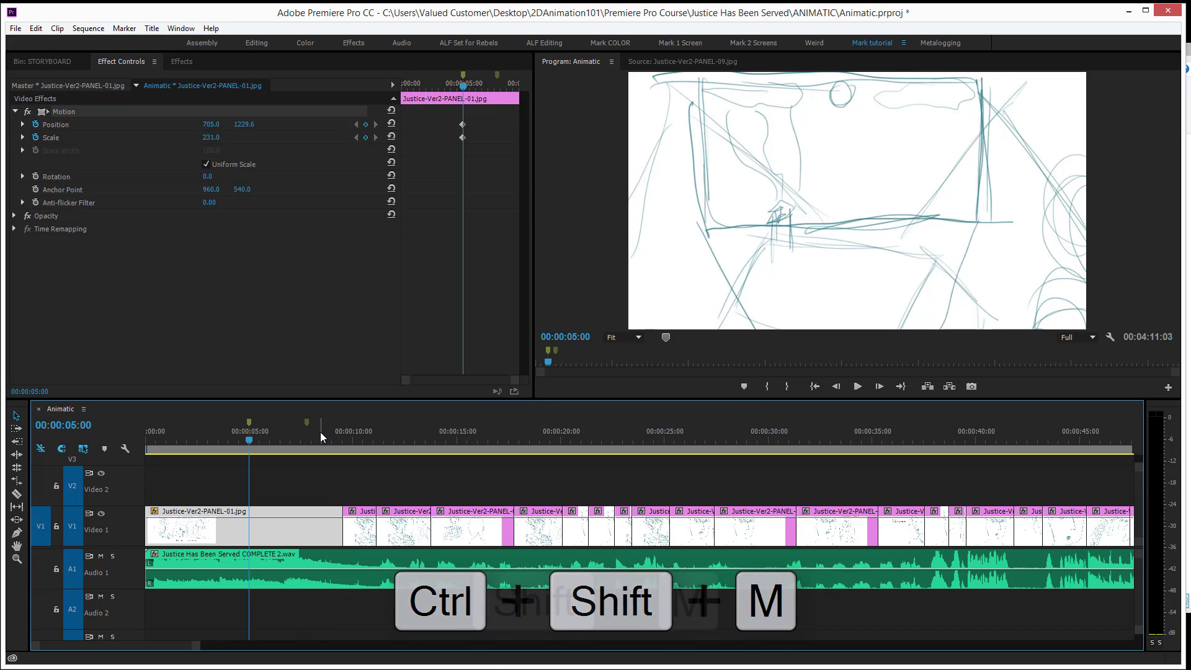
key("ctrl+shift+m")
key("shift+m")
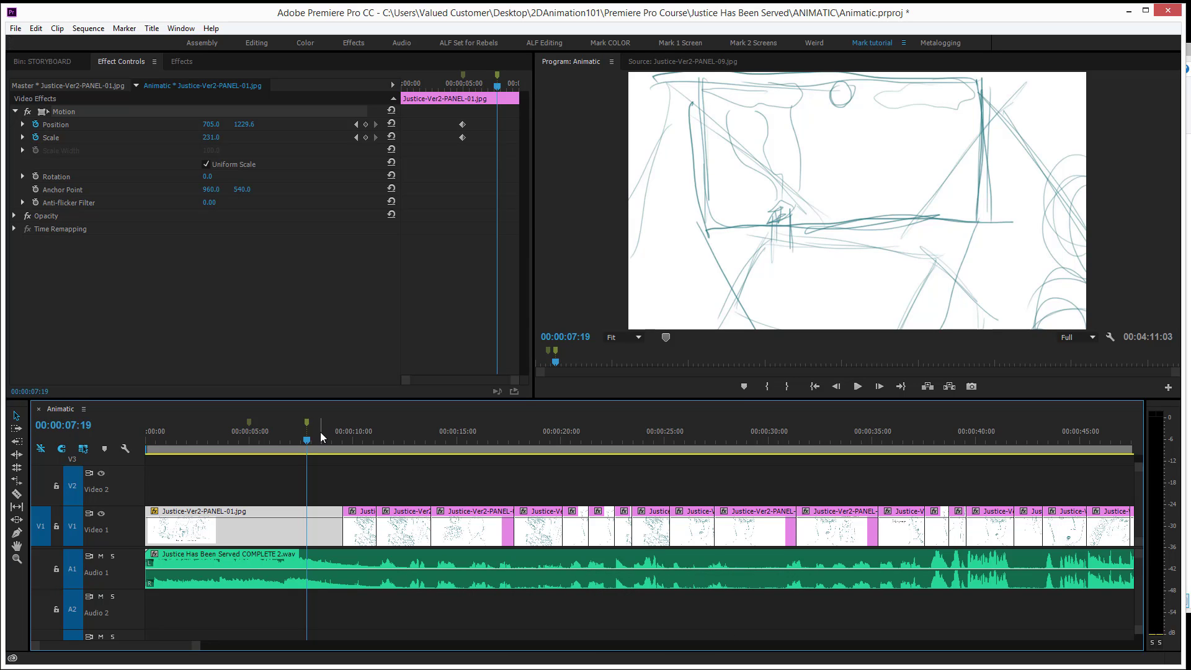
left_click_drag(244, 124, 123, 124)
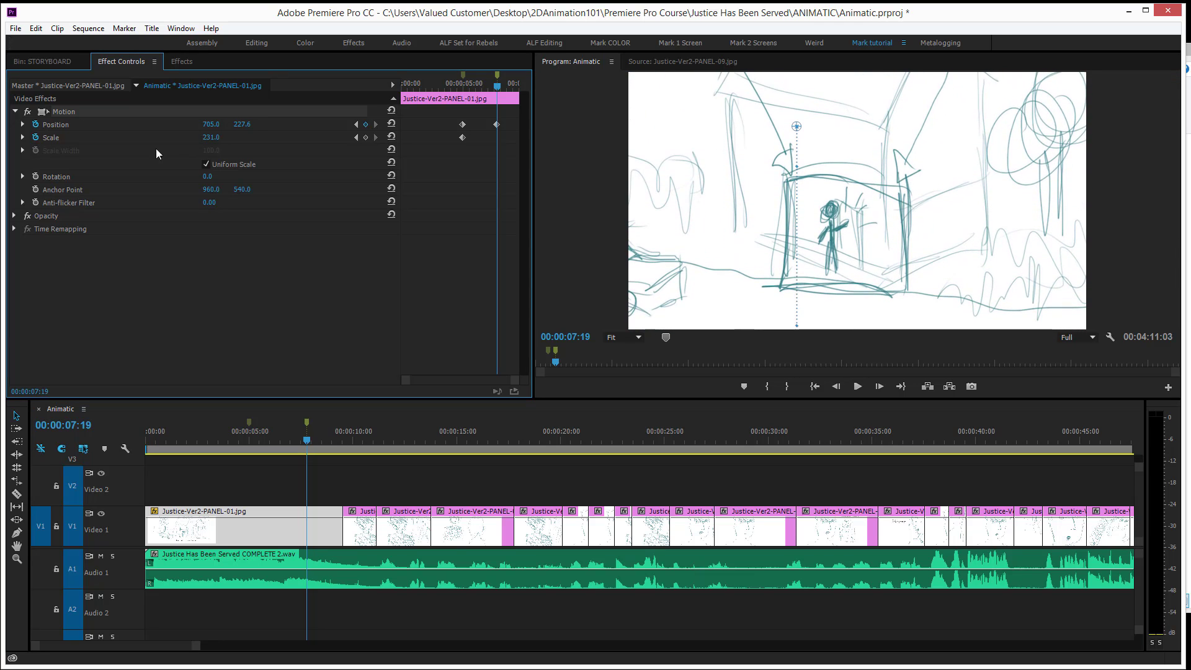
mouse_move(208, 138)
left_mouse_down()
mouse_move(245, 134)
mouse_move(222, 124)
left_mouse_up()
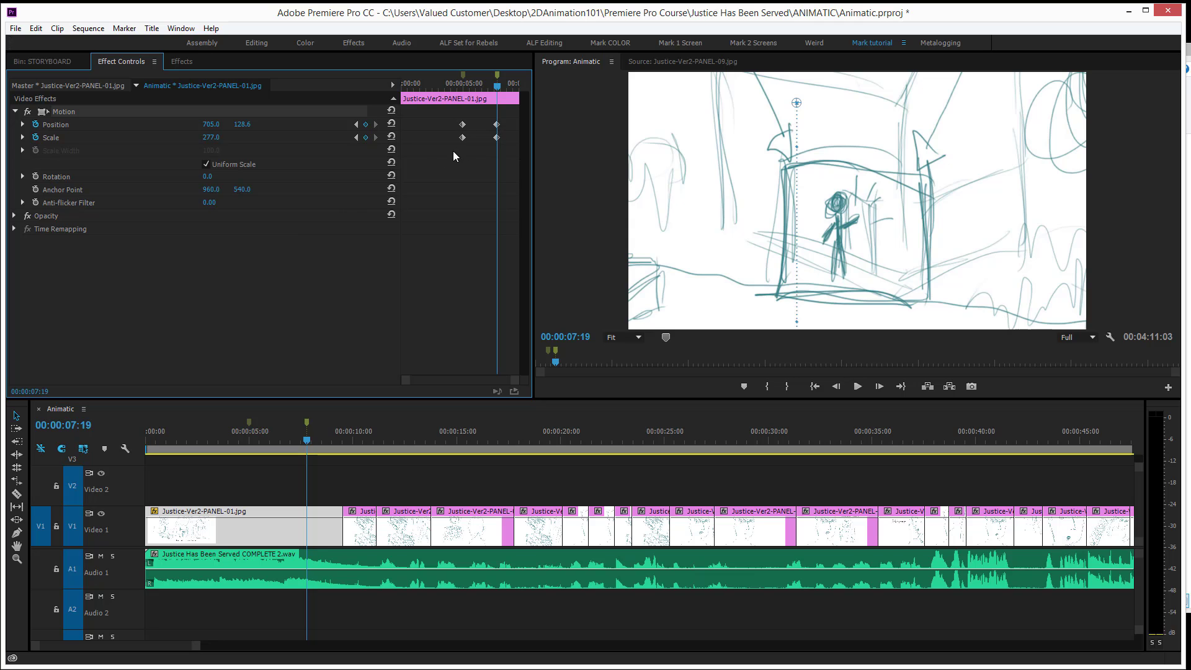
Play the tilt down the house from 00:00:03:10 to check the camera move, returning to that time at the end
left_click(220, 435)
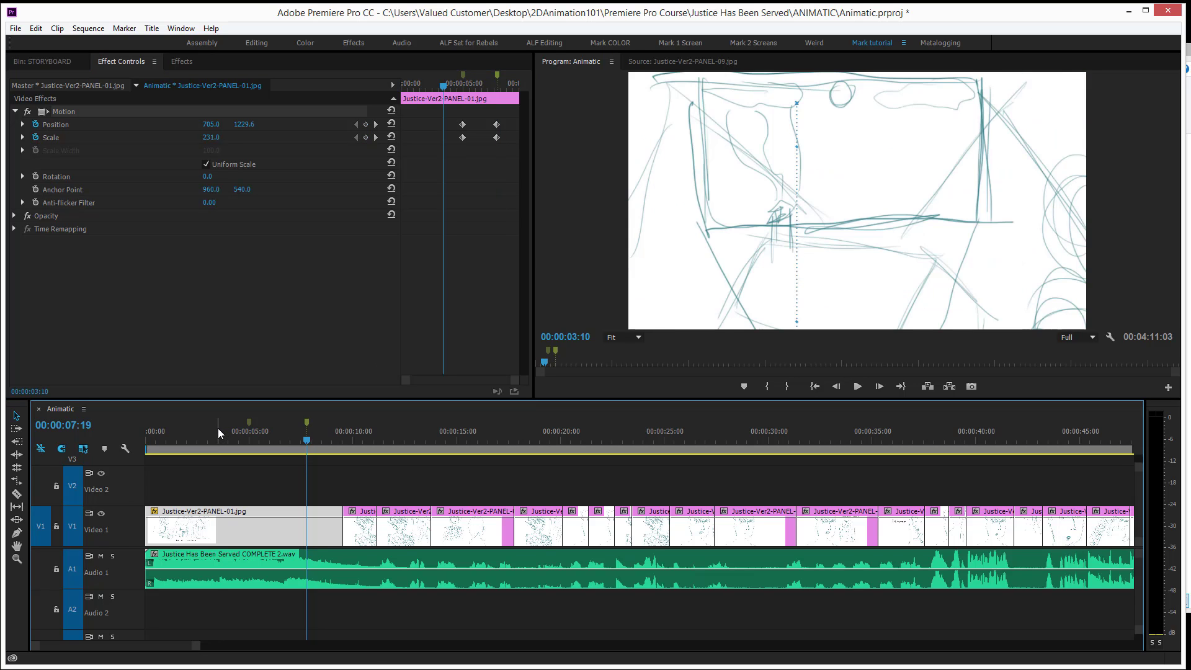
key("space")
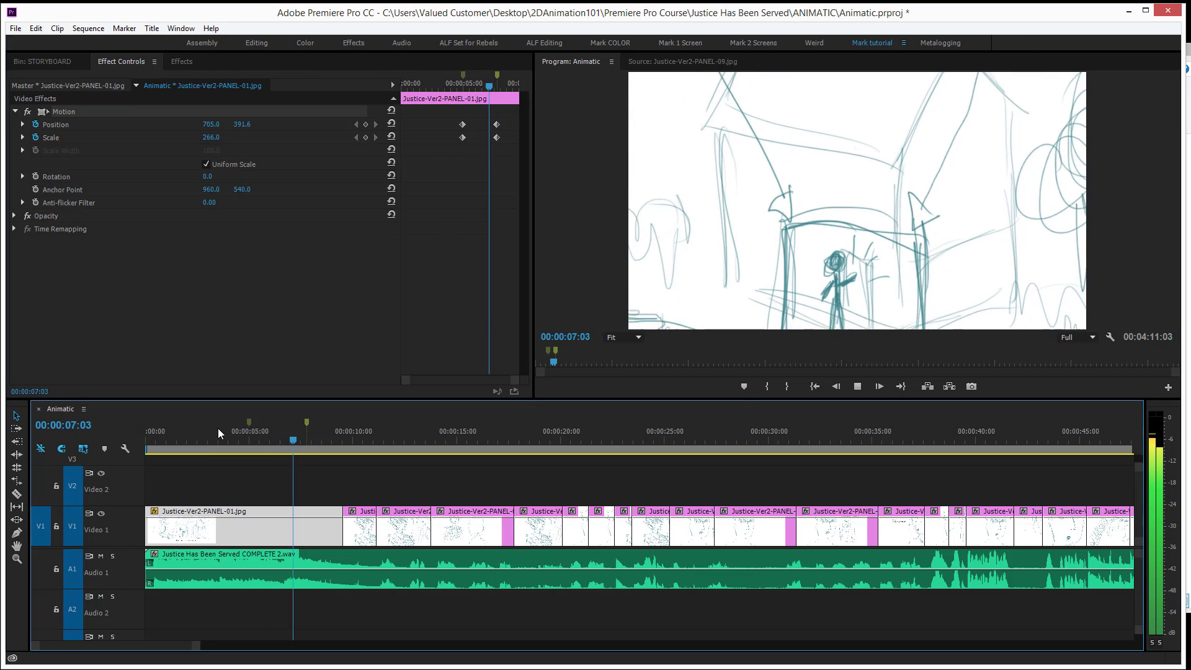
left_click(217, 431)
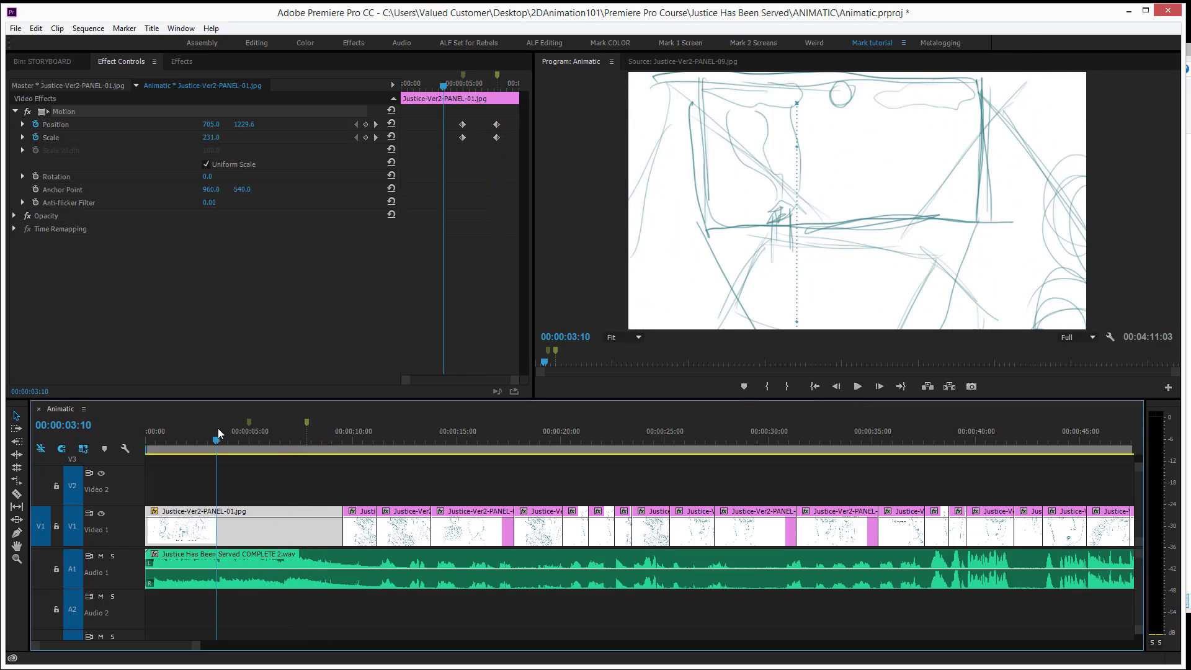
Apply Ease Out to PANEL-01's first Position and Scale keyframes and Ease In to the second pair
left_click_drag(475, 116, 458, 157)
right_click(461, 139)
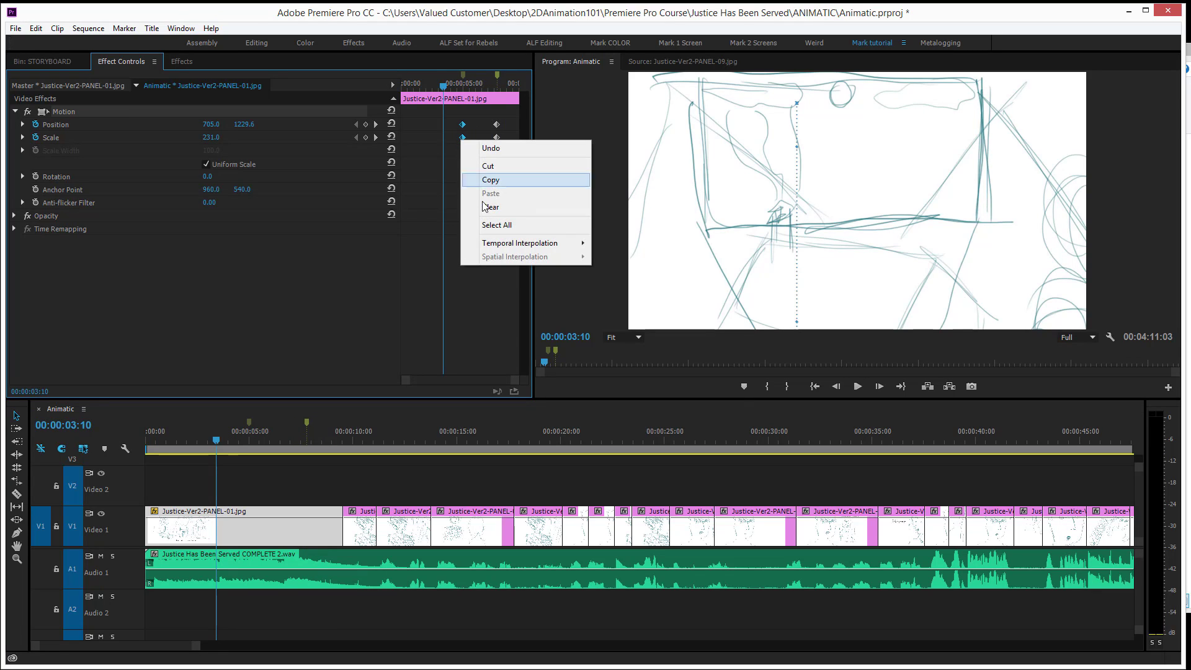
mouse_move(530, 244)
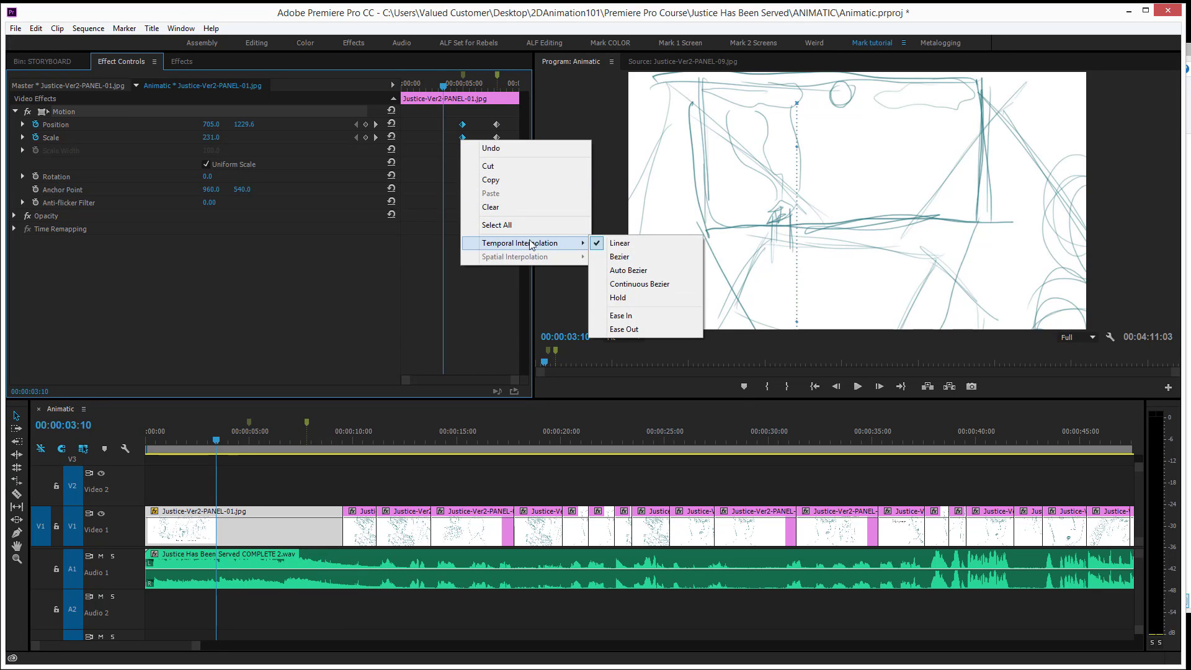
left_click(635, 335)
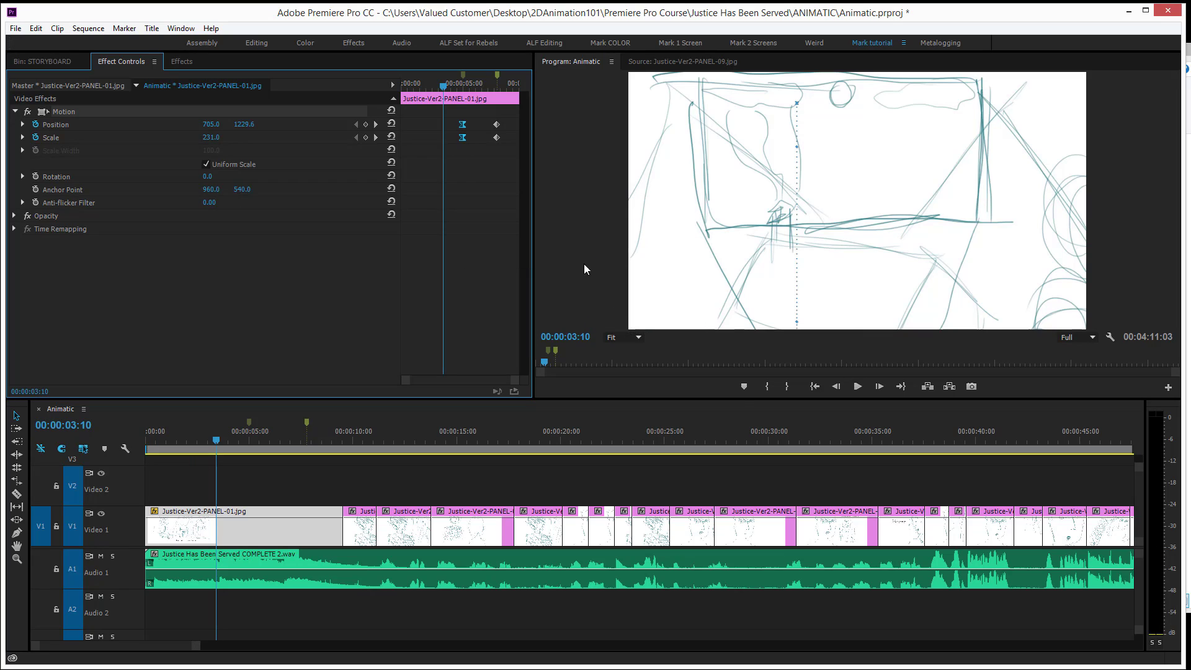
left_click_drag(484, 113, 513, 155)
right_click(496, 137)
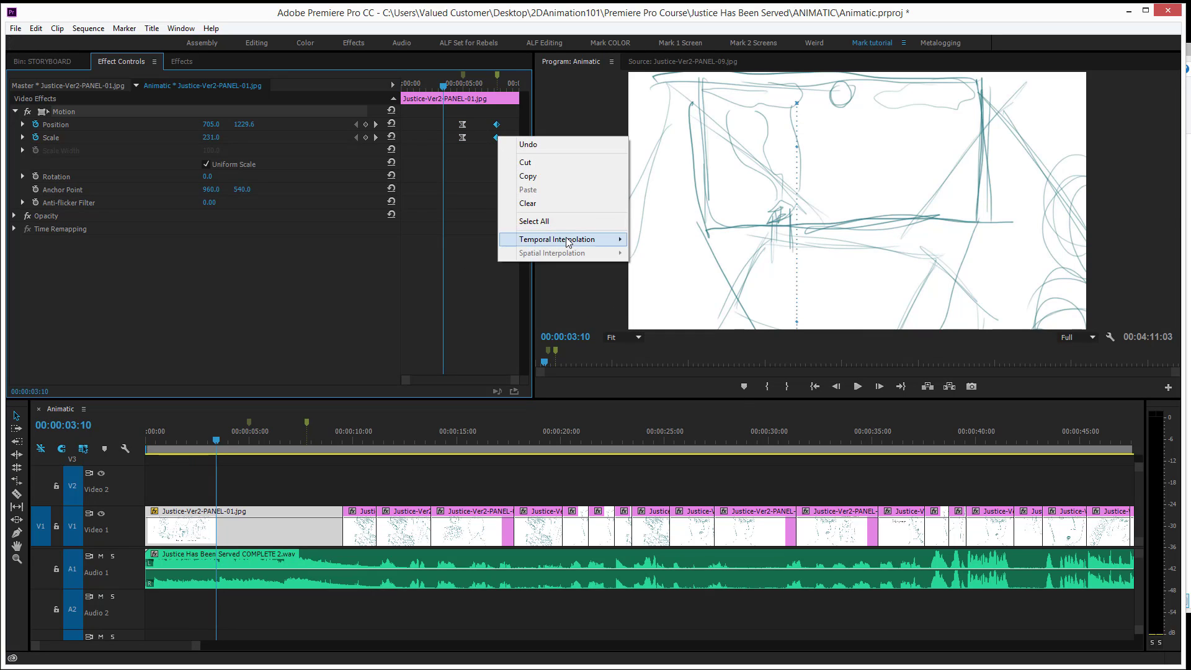
mouse_move(570, 242)
left_click(661, 314)
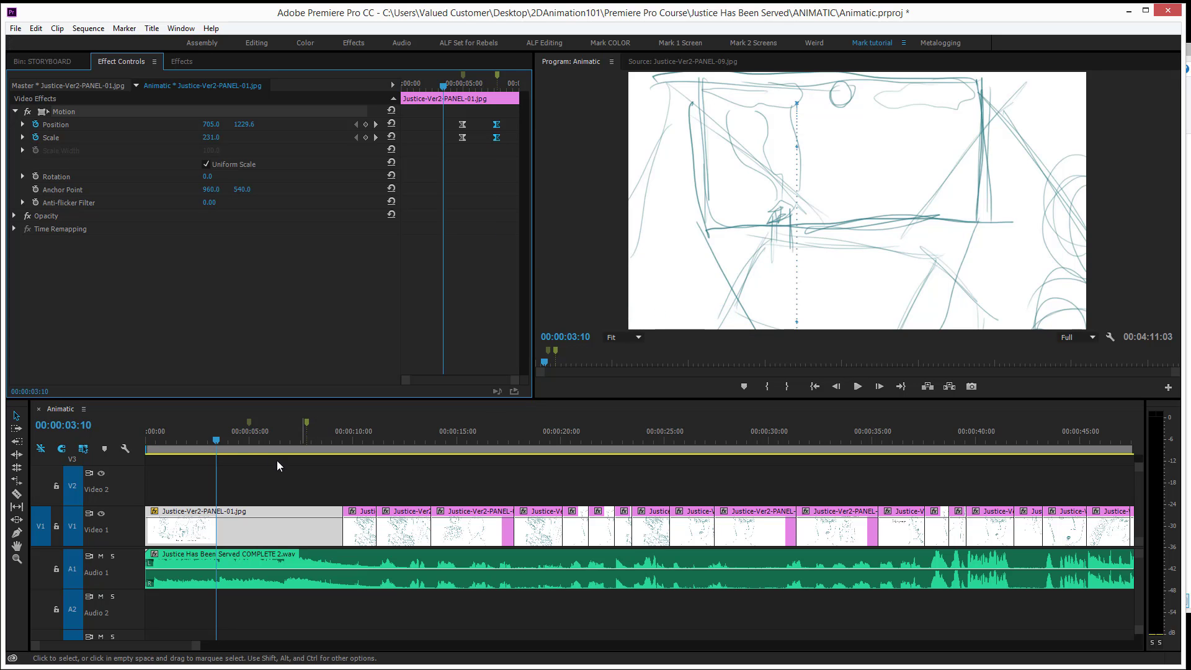
Play the eased camera move from about four seconds through the cut to the next panel, stopping at 00:00:10:04
left_click(228, 436)
key("space")
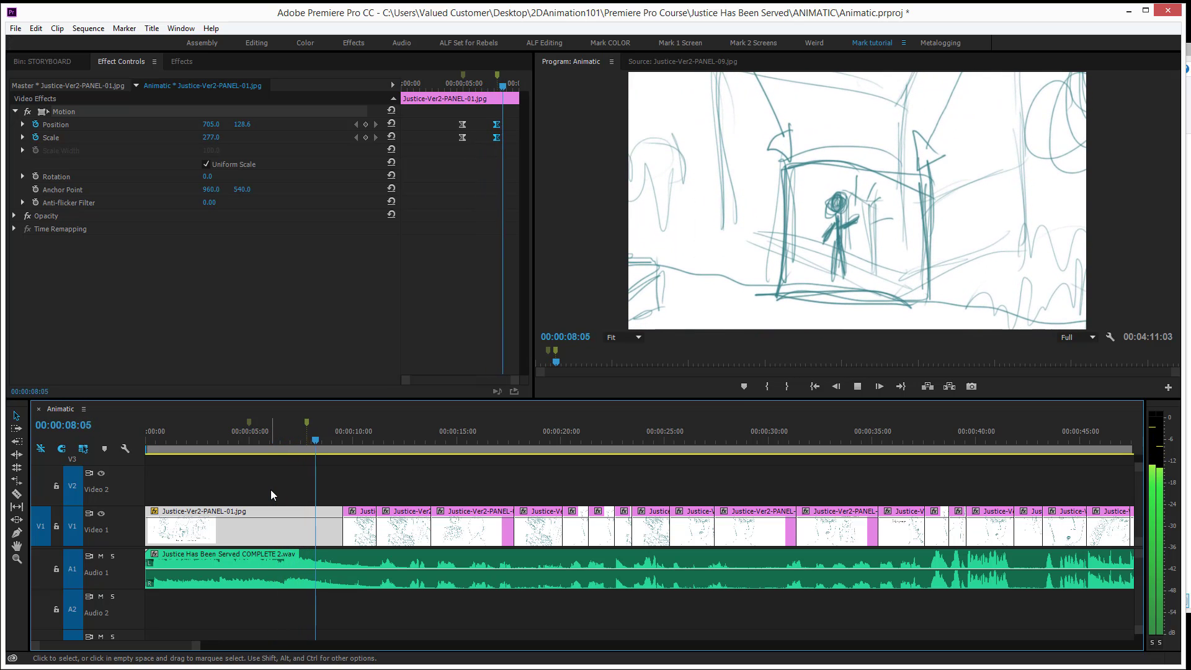
key("space")
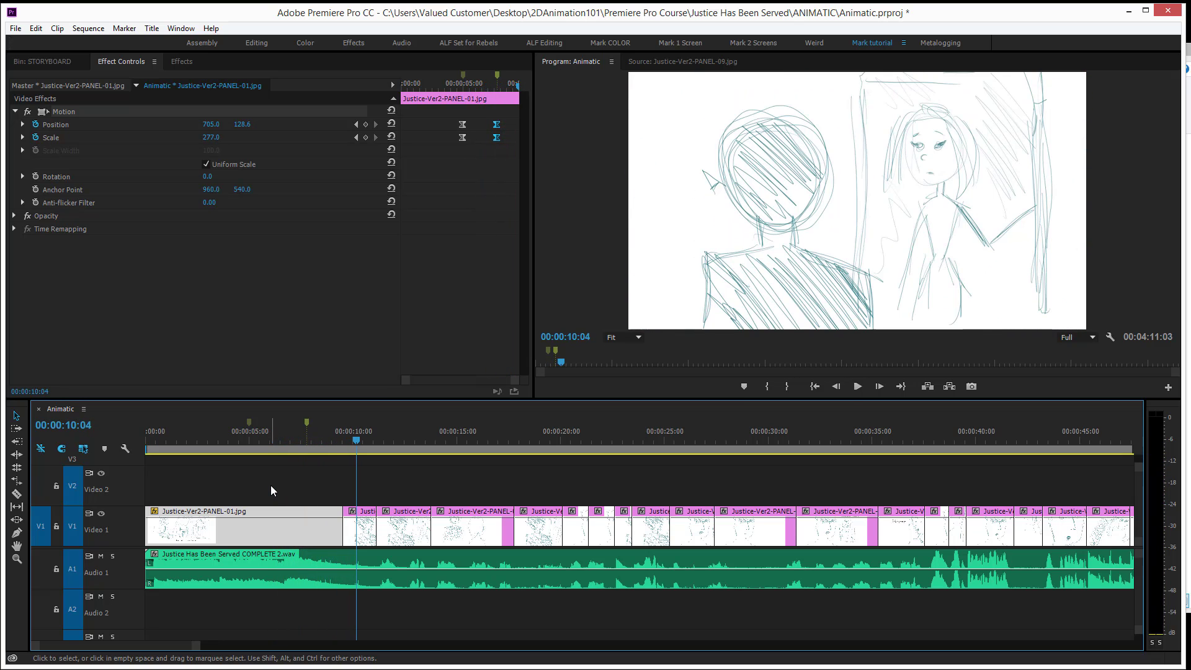
Move PANEL-01's first Position and Scale keyframes together to about four seconds so the camera move starts earlier
left_click(220, 440)
left_click_drag(469, 158, 444, 115)
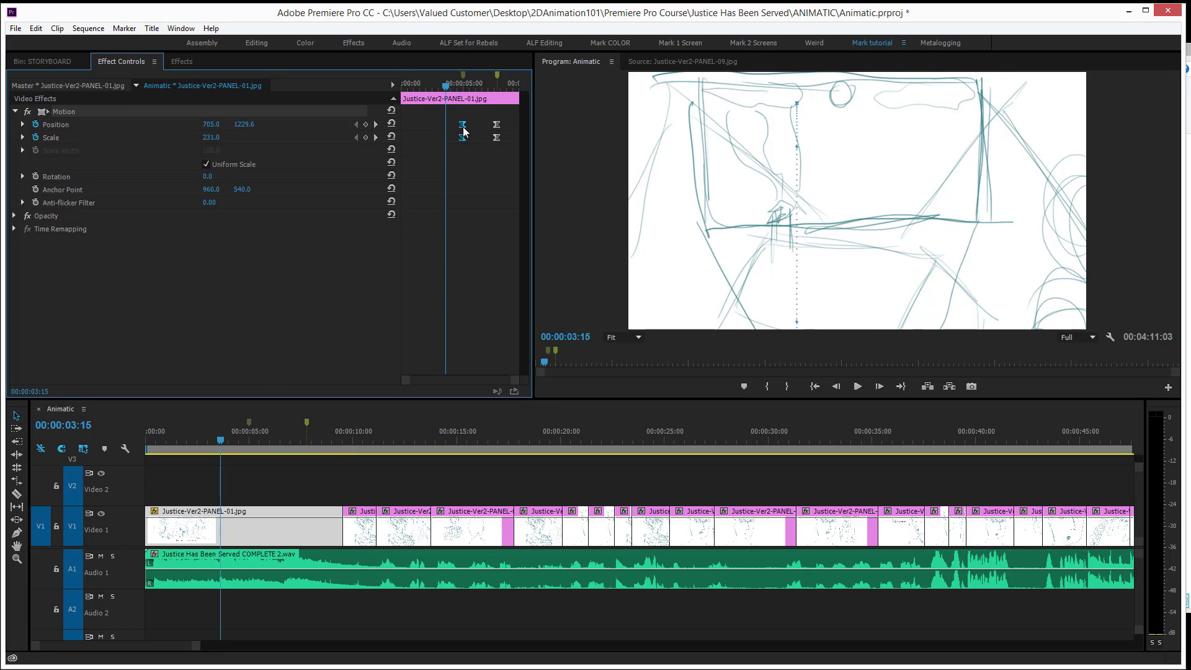
left_click_drag(464, 131, 449, 131)
Play the opening shot from about three seconds to check the camera move's longer timing against the music
left_click(204, 435)
key("space")
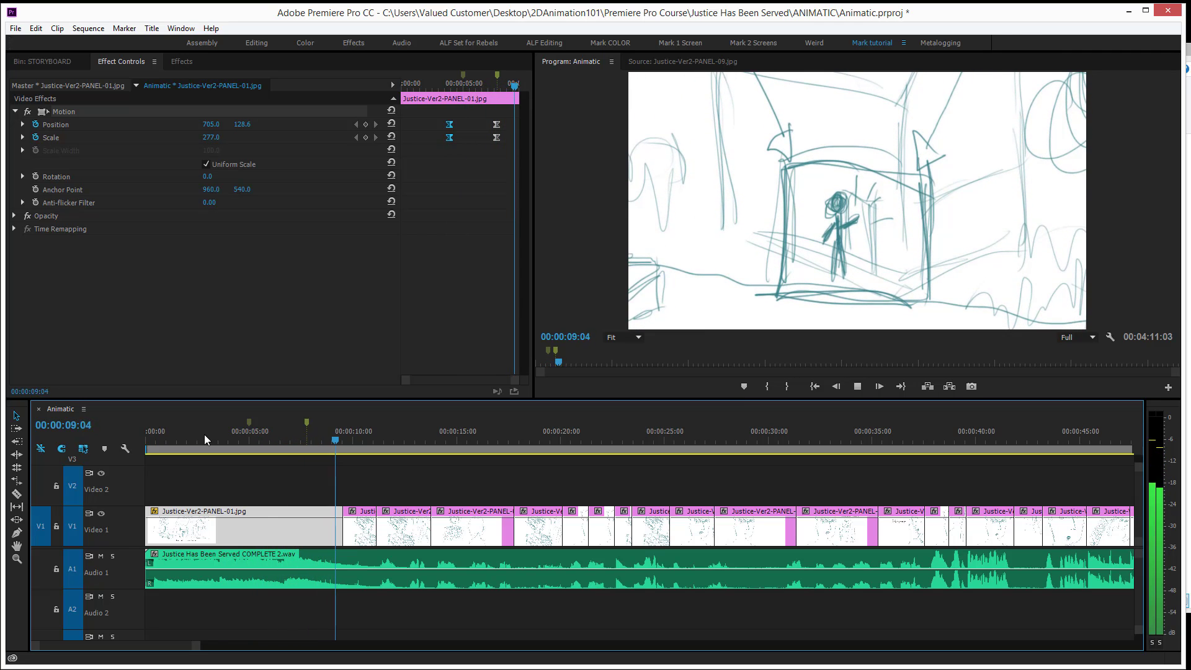
key("space")
Review the animatic from the start to 00:00:59:03 in an enlarged Program Monitor with no clip selected, restoring the layout at the end
key("Home")
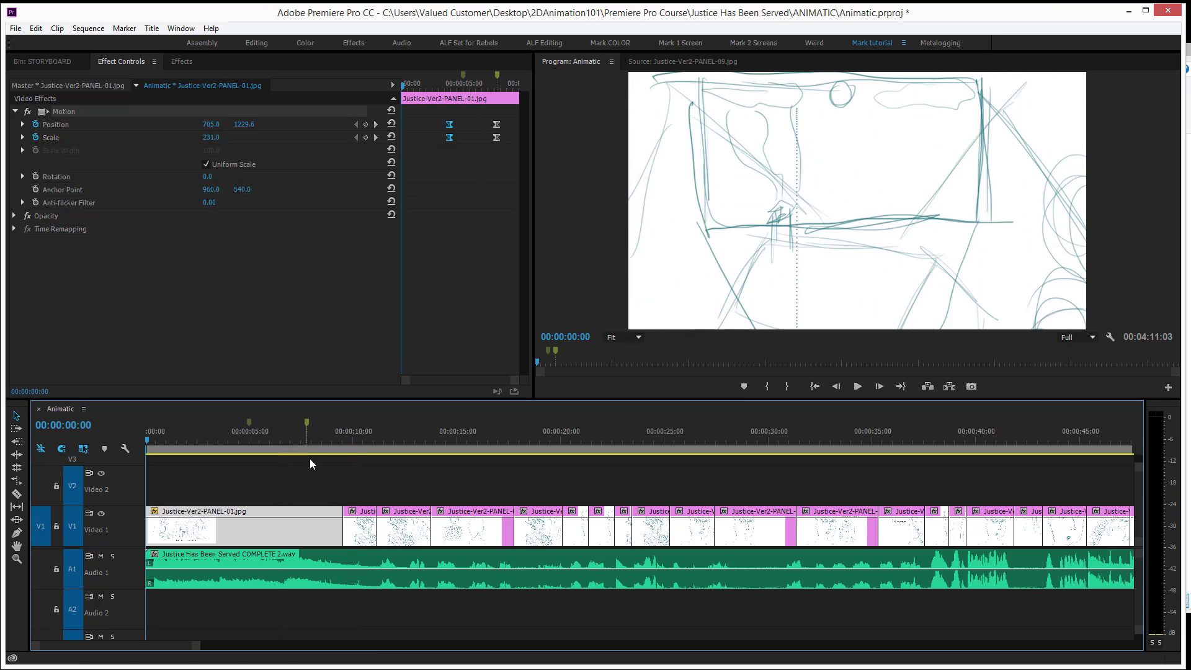
key("grave")
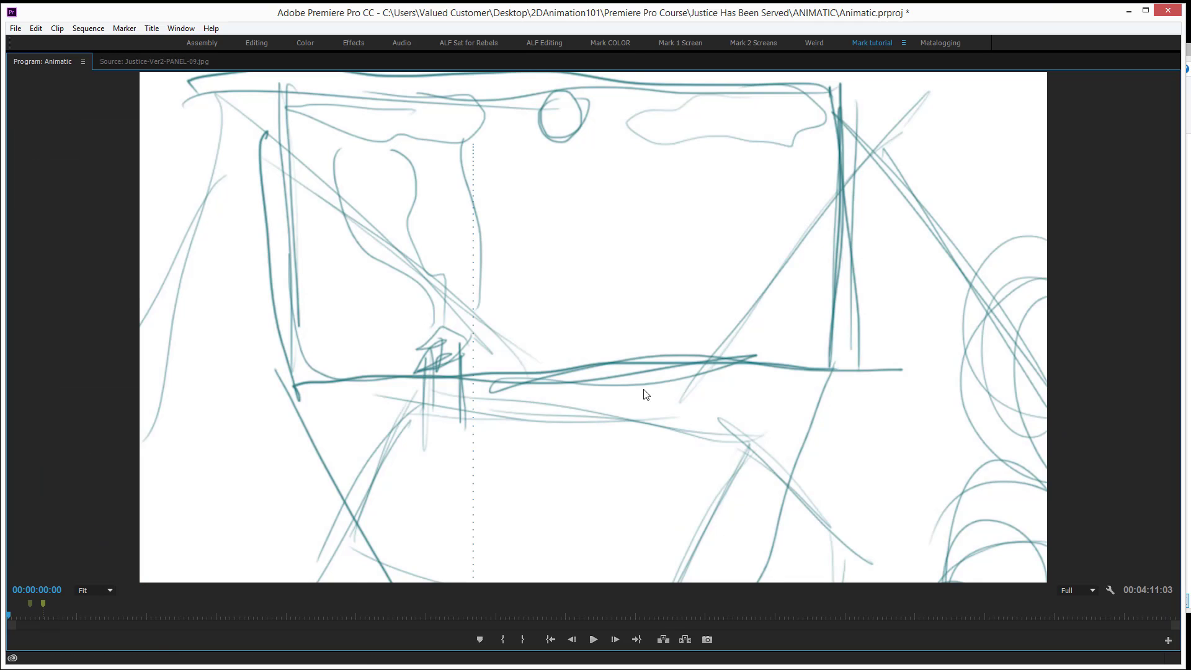
key("grave")
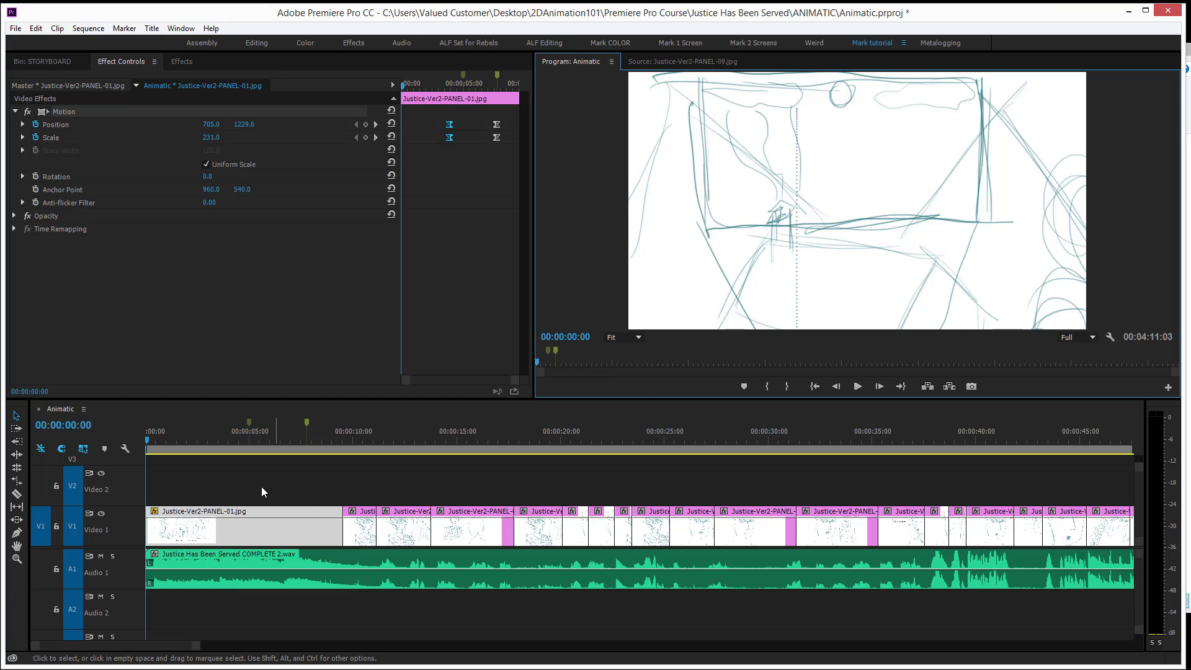
left_click(244, 488)
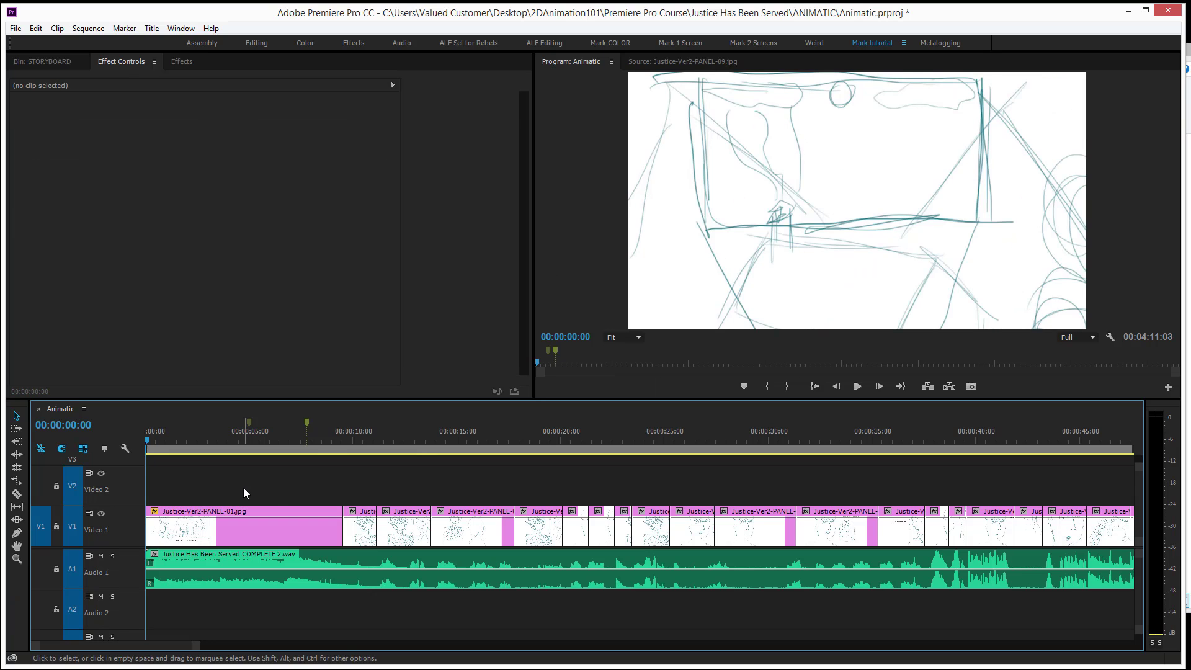
key("grave")
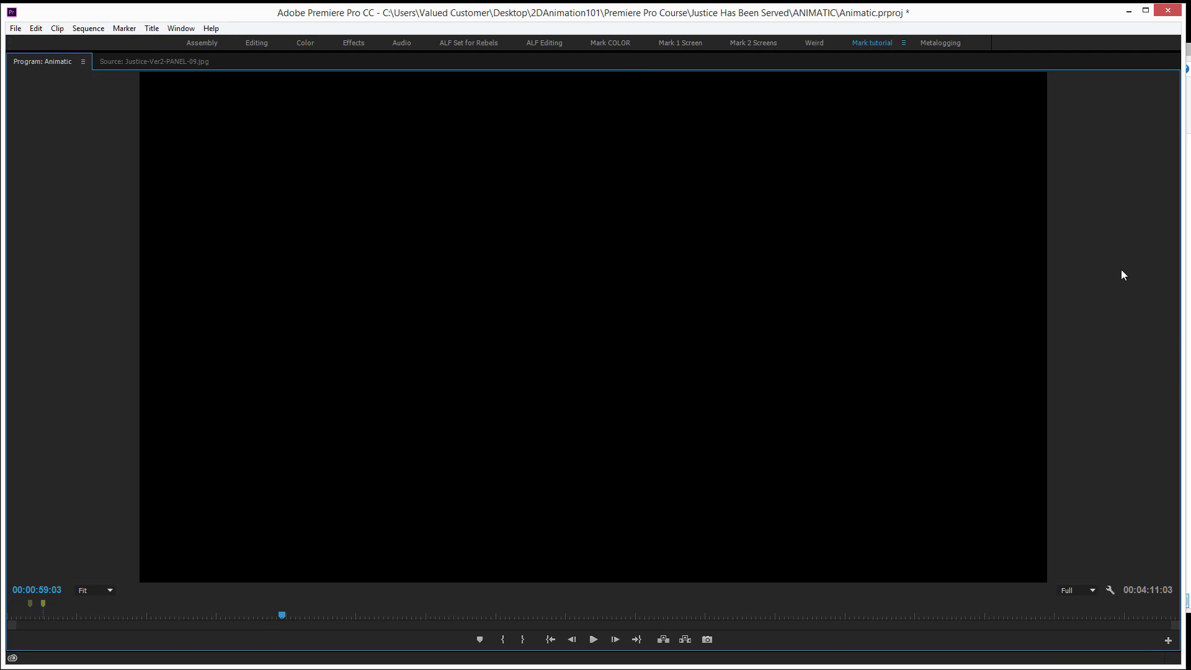
key("grave")
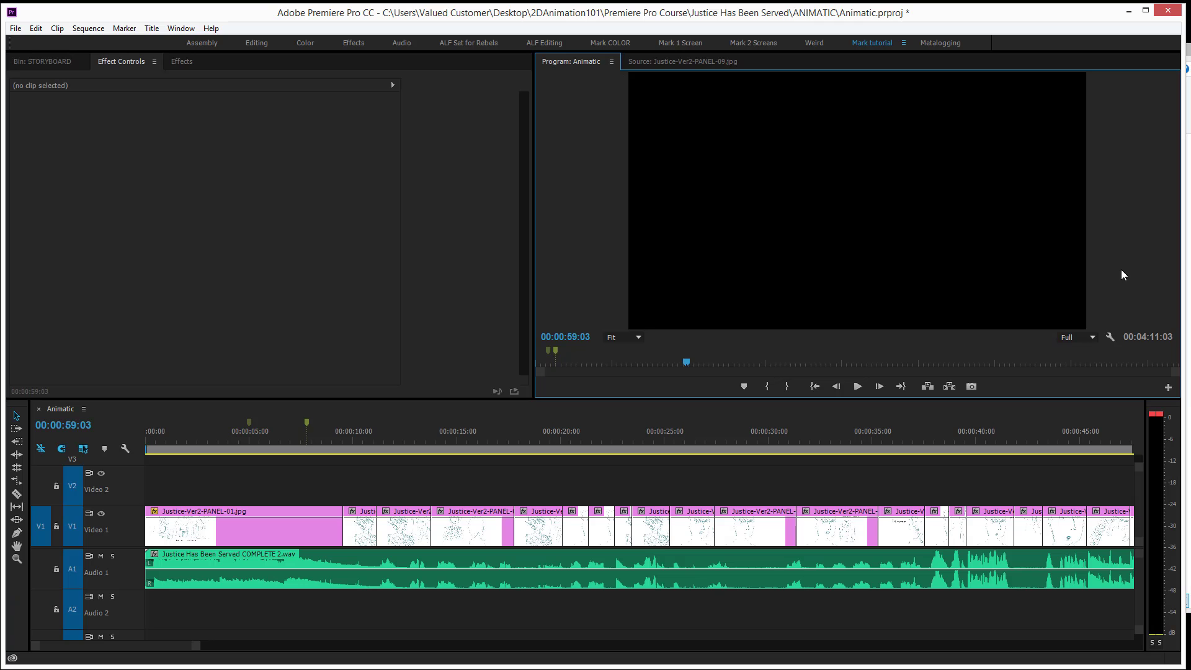
Scrub through the "Excuse me for interrupting your morning." panel up to 00:00:17:16 and select the PANEL-02 clip that follows it
left_click(725, 439)
left_click_drag(724, 439, 478, 439)
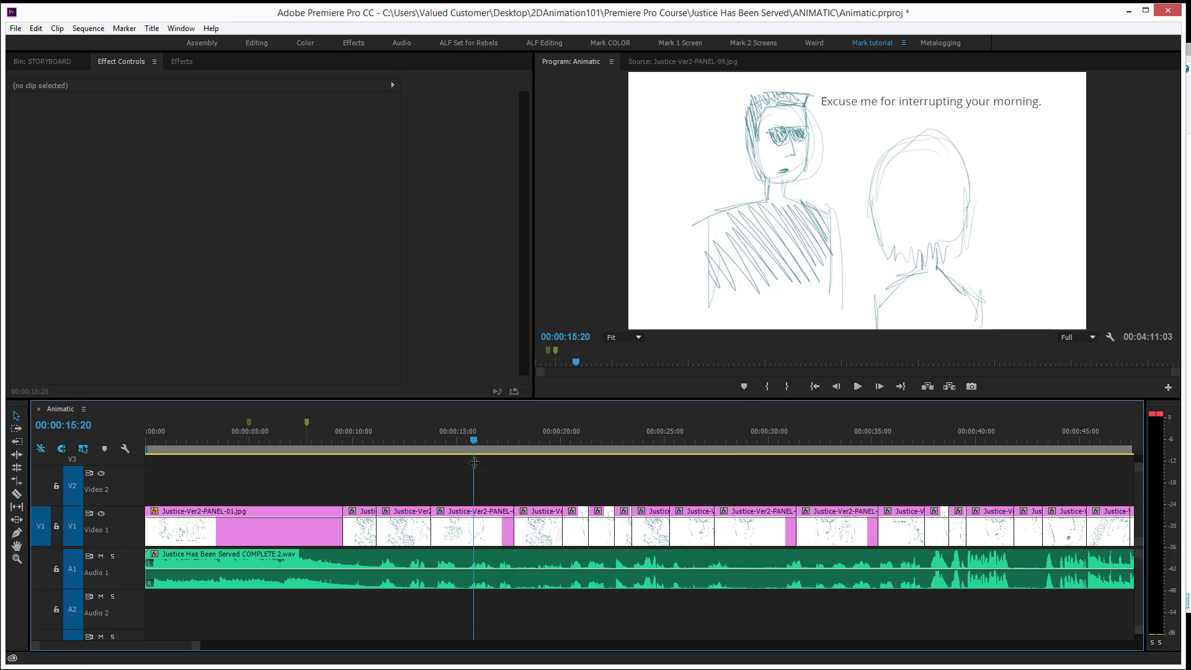
left_click(432, 441)
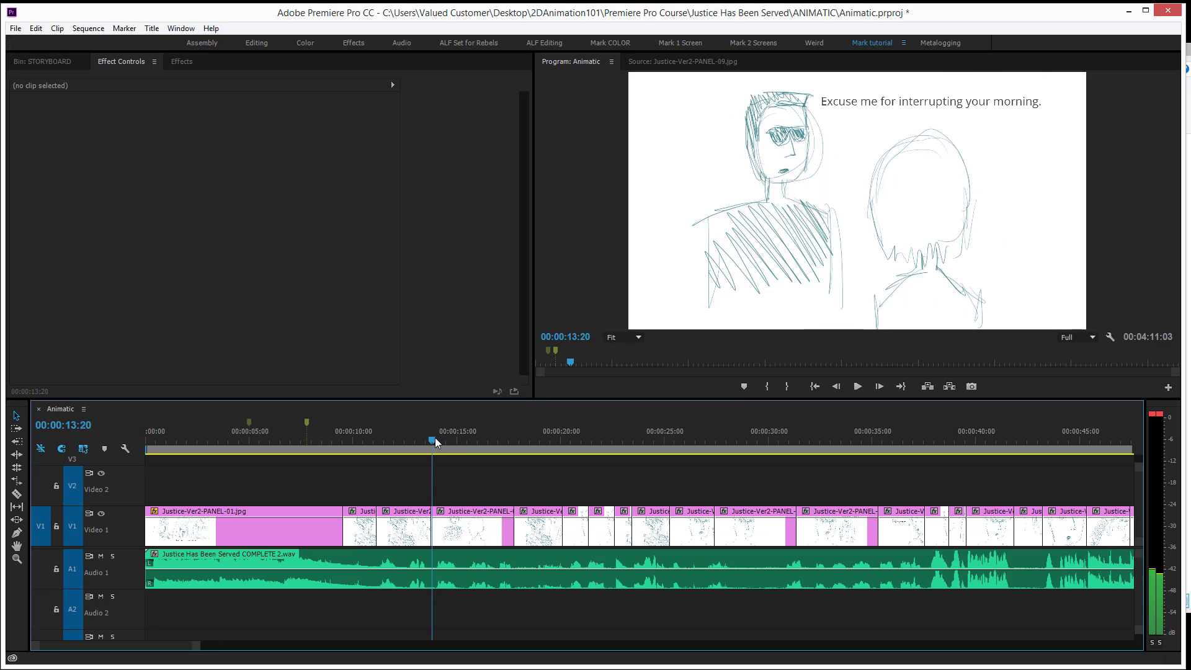
left_click_drag(435, 441, 484, 440)
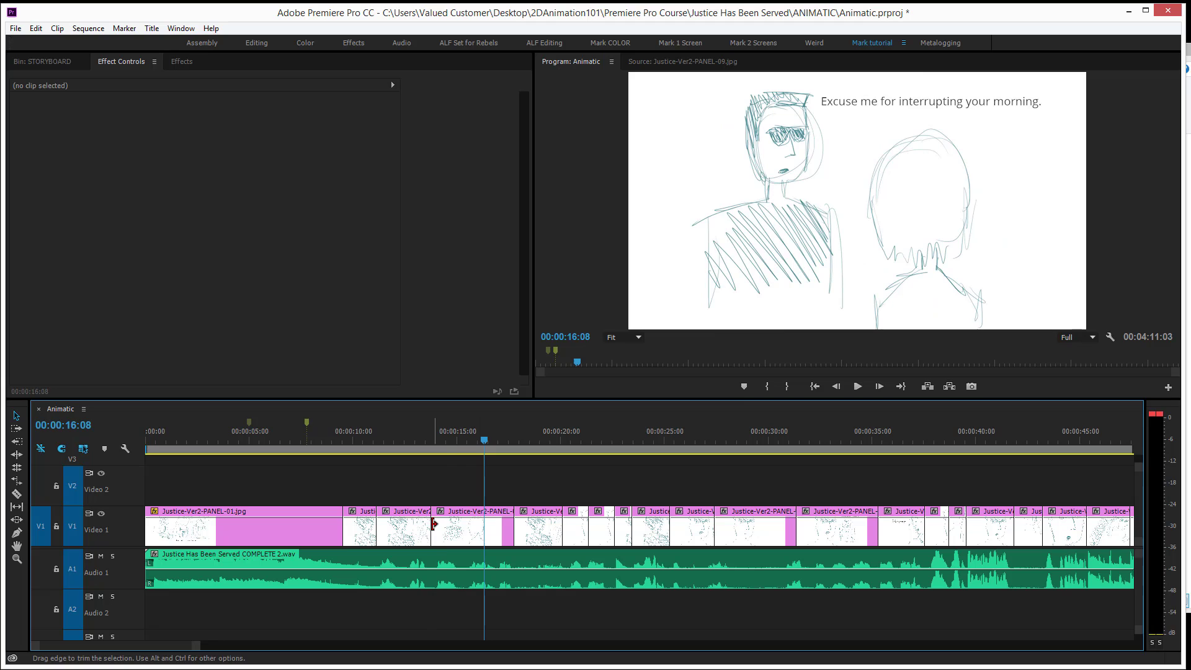
left_click(470, 535)
left_click(539, 532)
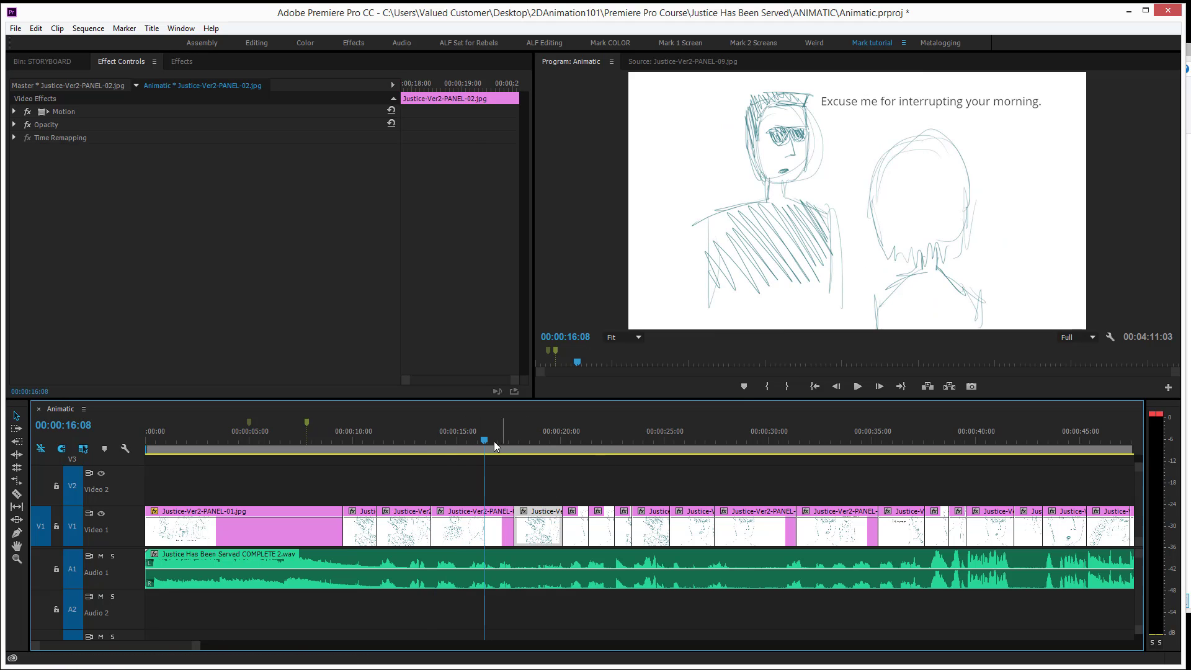
left_click_drag(485, 442, 514, 444)
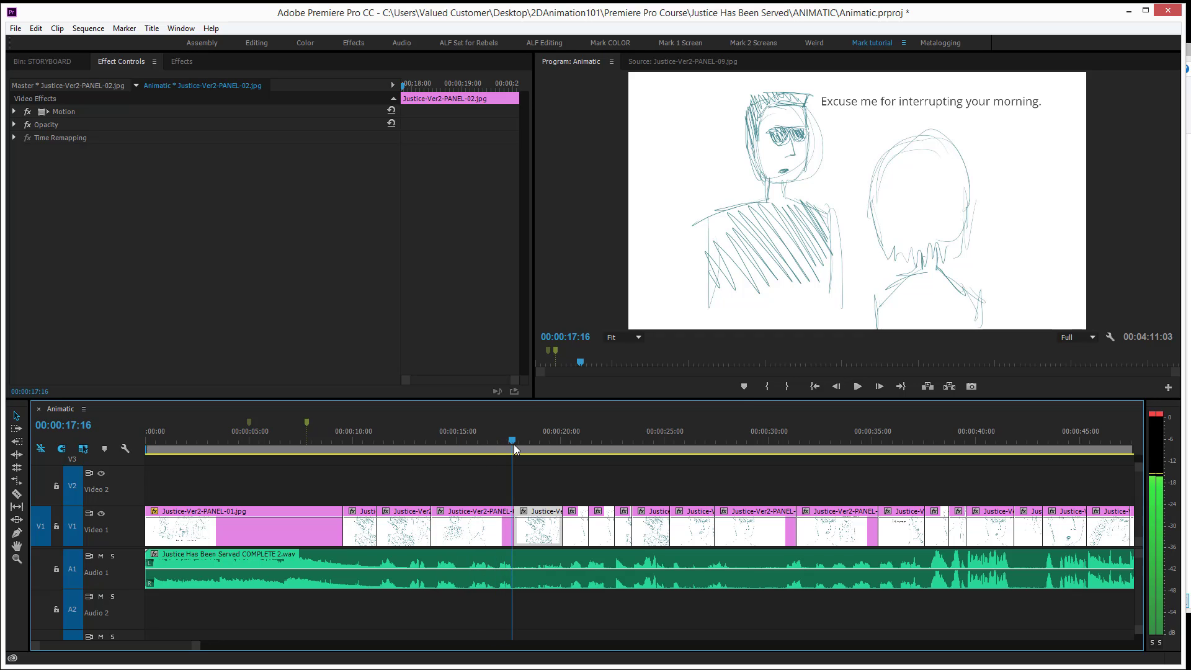